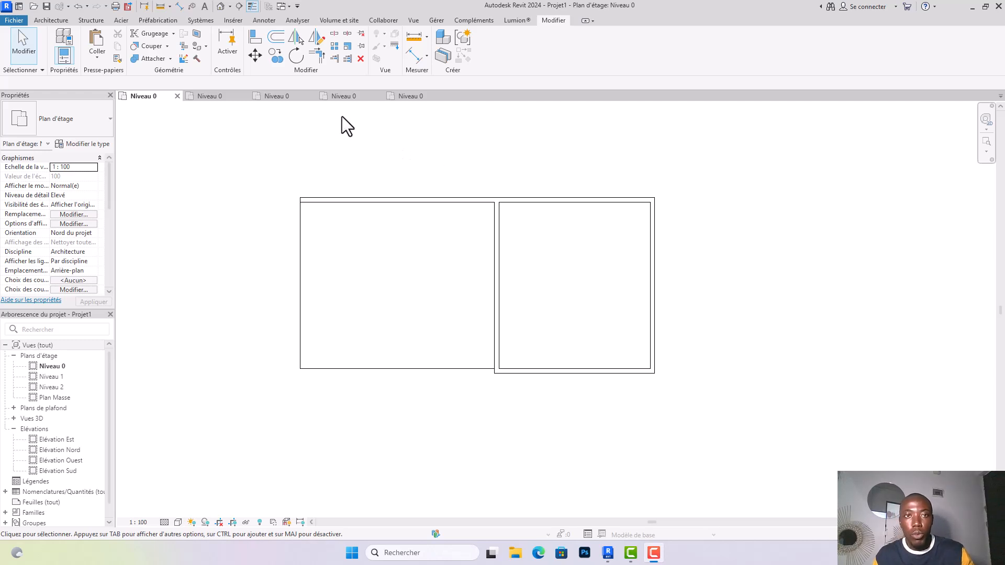
pyautogui.click(278, 98)
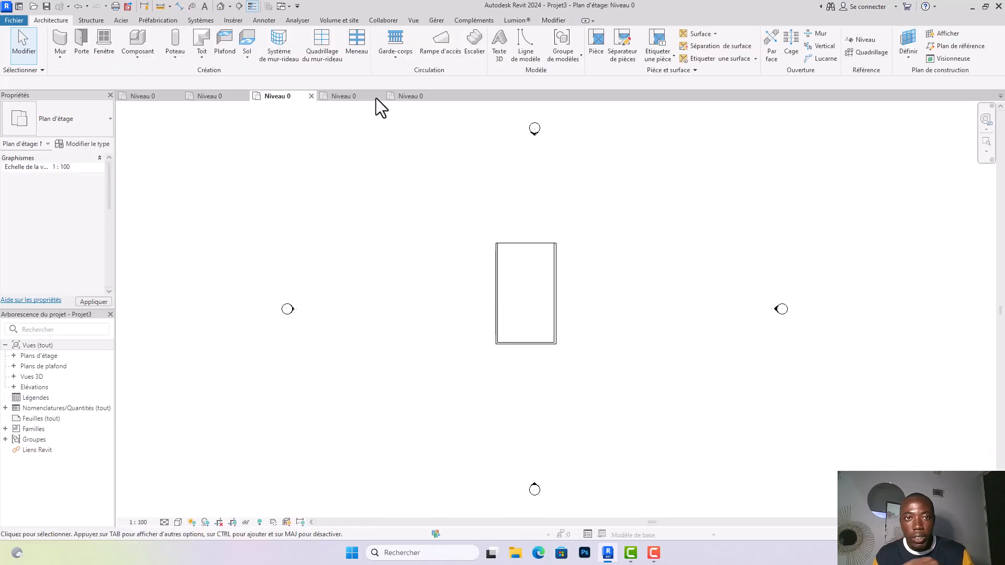
pyautogui.click(338, 96)
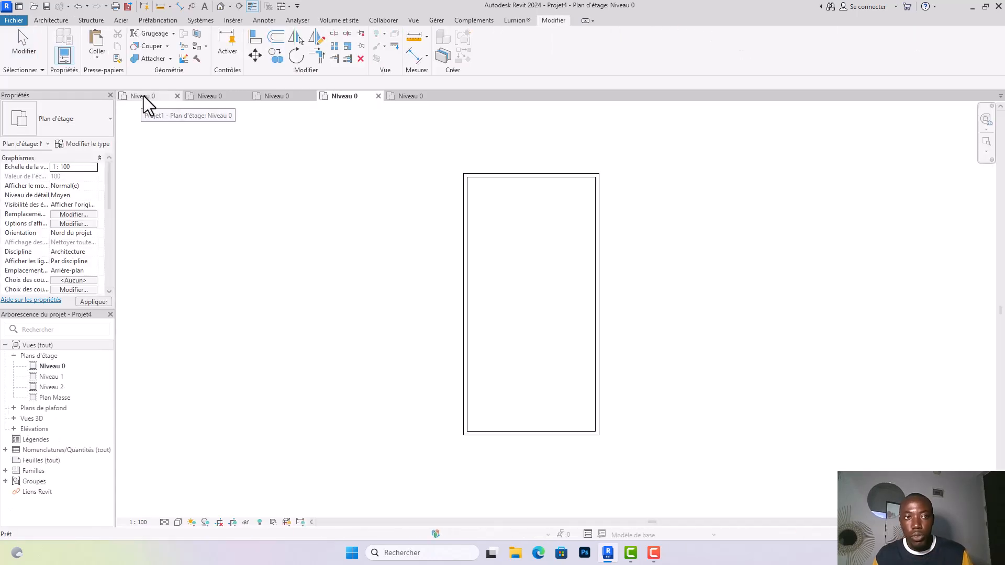
pyautogui.click(142, 97)
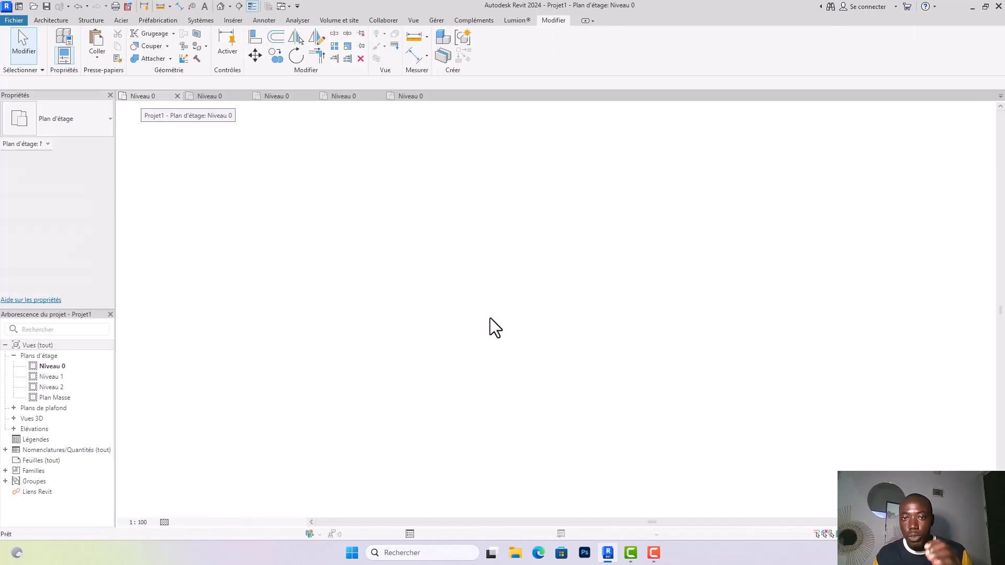
pyautogui.moveTo(468, 309); pyautogui.dragTo(481, 320, button='middle')
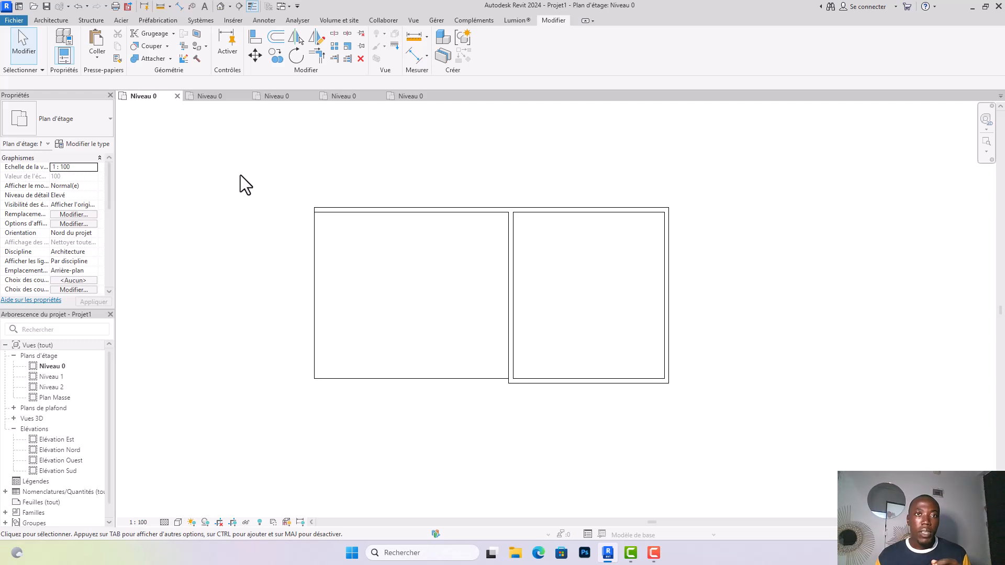
# Start a straight-flight stair from Niveau 0 to Niveau 1 and set its actual tread depth to 0.3.
pyautogui.click(443, 21)
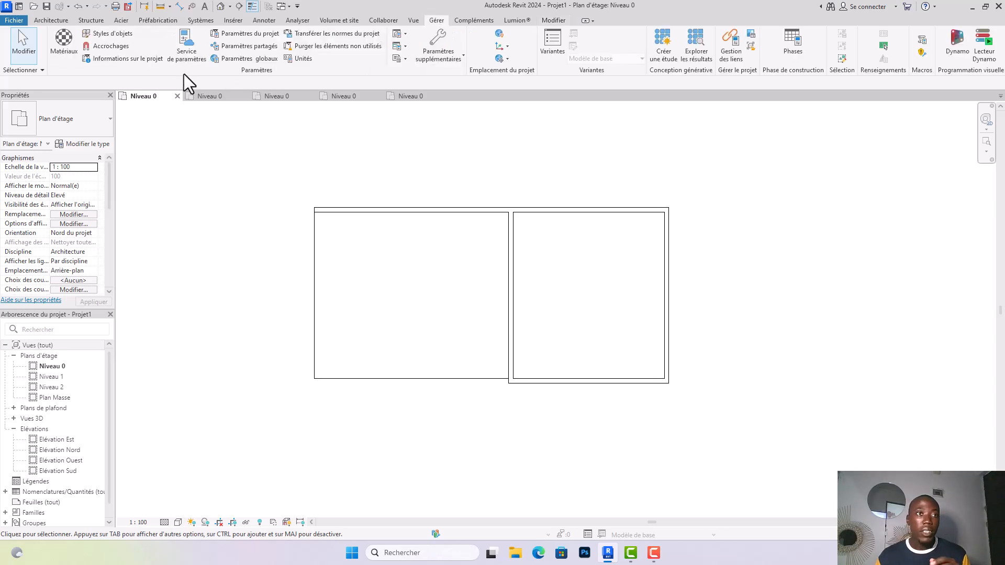
pyautogui.click(54, 18)
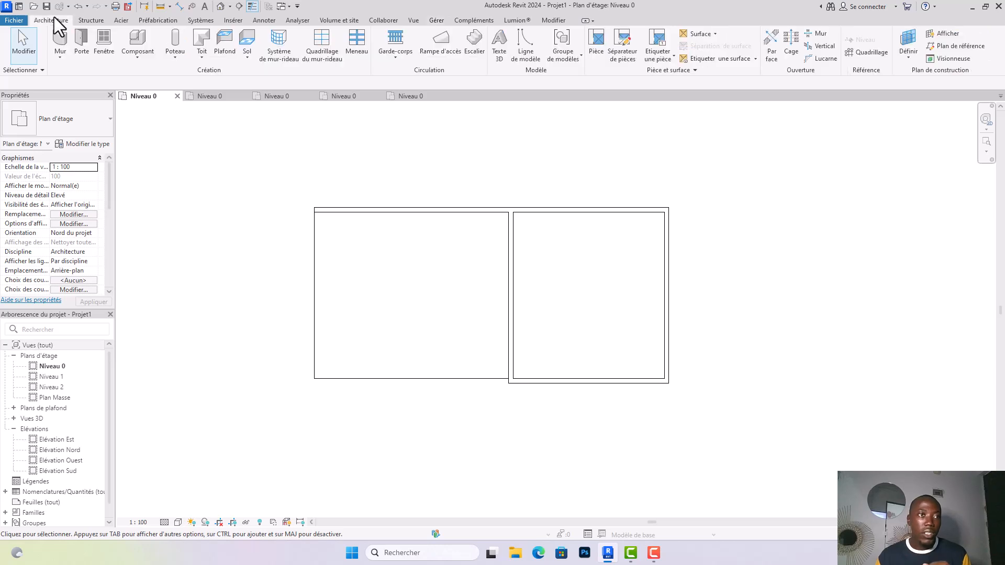
pyautogui.click(474, 47)
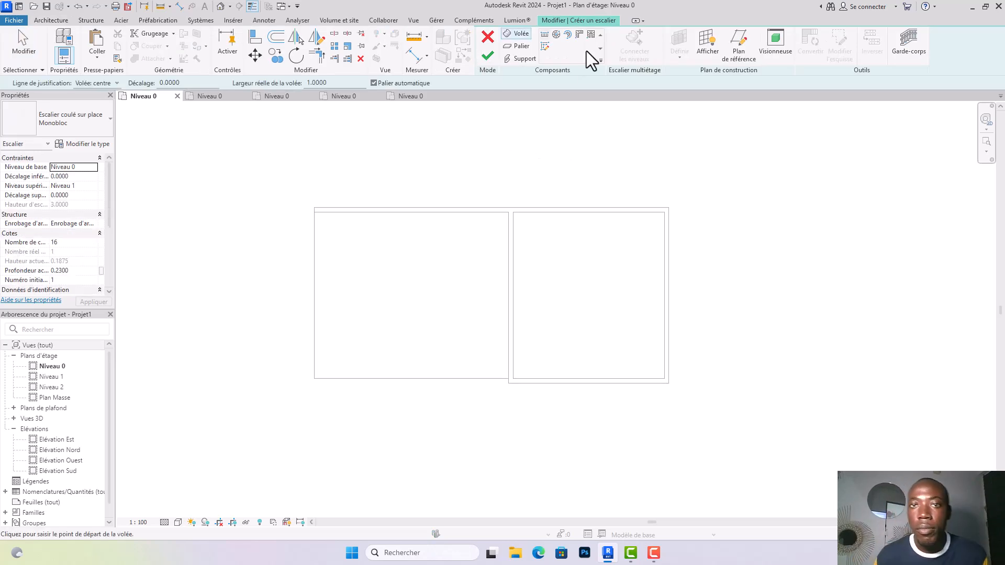
pyautogui.click(544, 36)
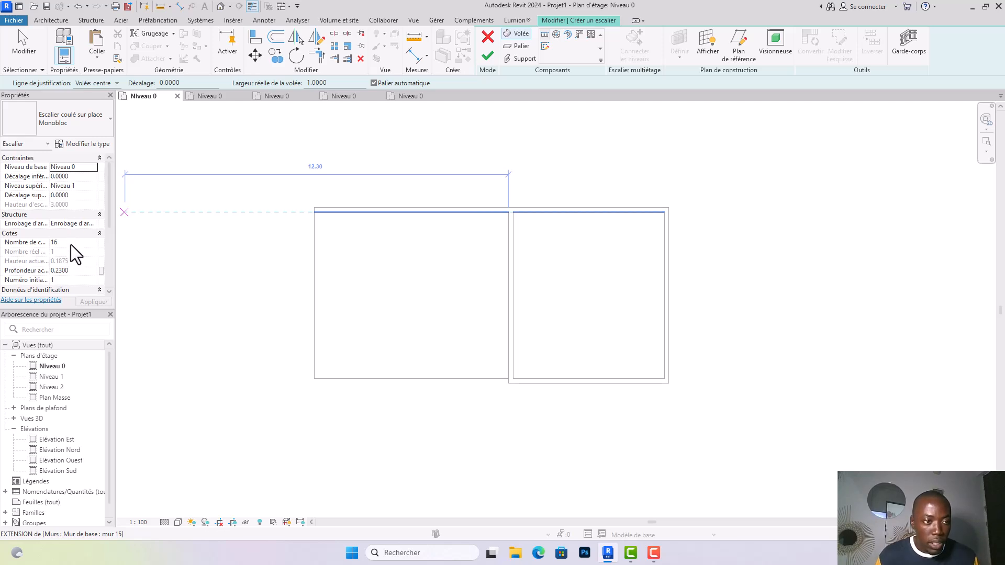
pyautogui.click(79, 271)
pyautogui.write('0.')
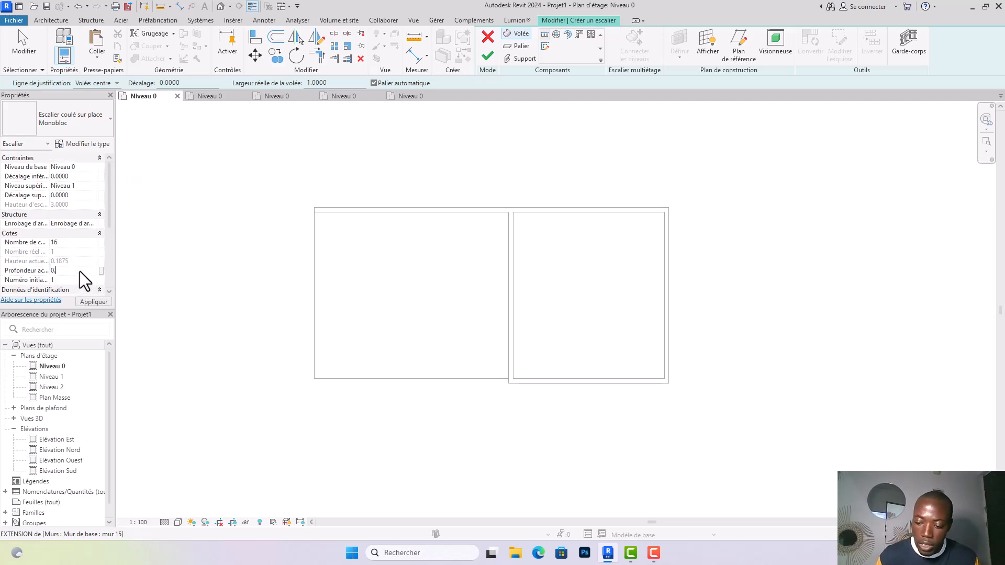
pyautogui.write('3')
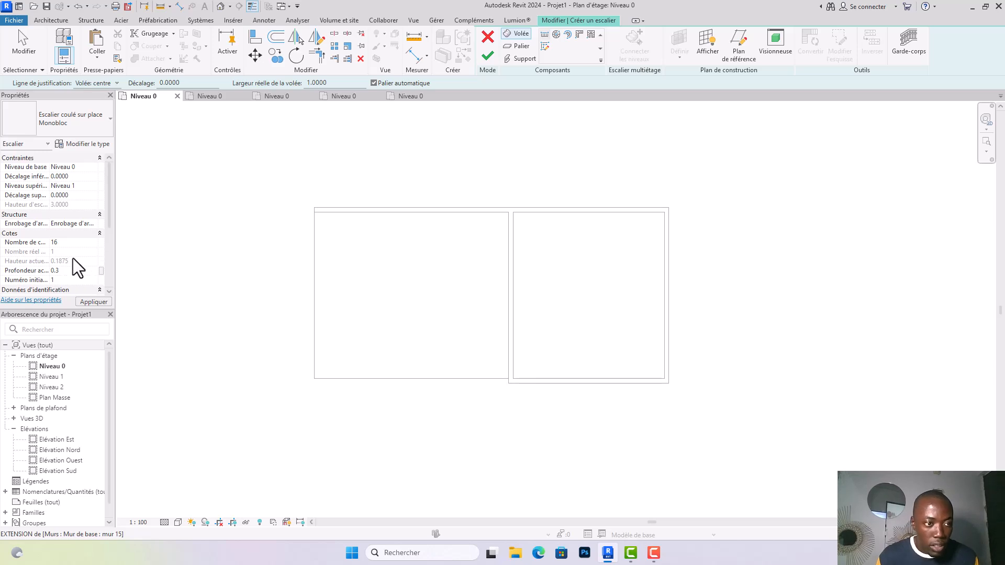
pyautogui.scroll(-1, 73, 258)
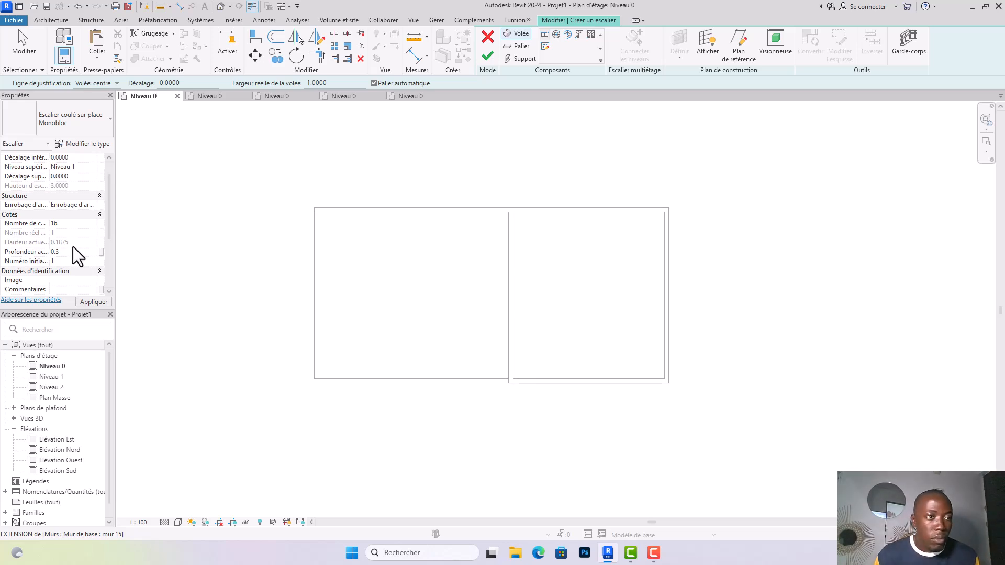
pyautogui.scroll(-1, 73, 247)
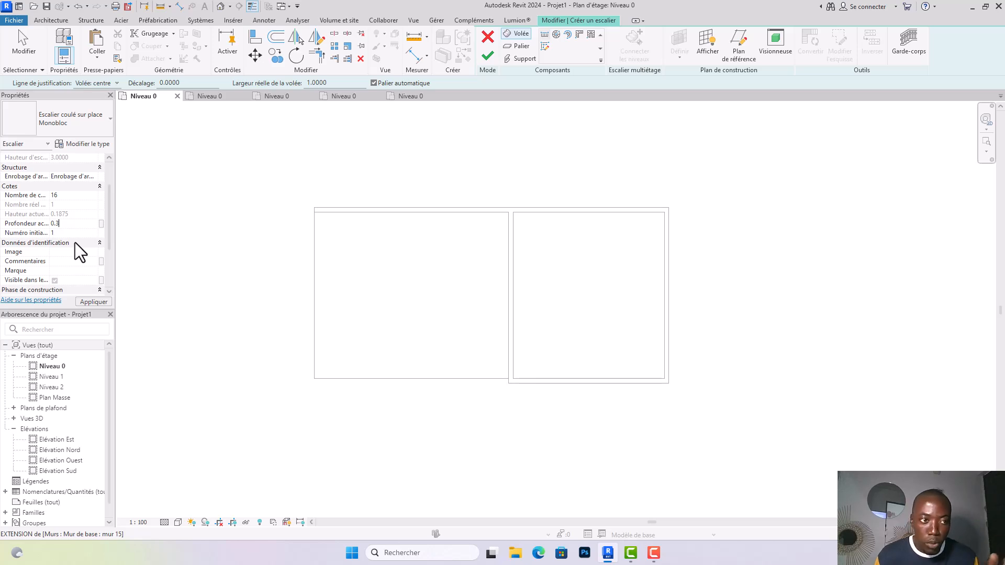
pyautogui.scroll(-3, 73, 243)
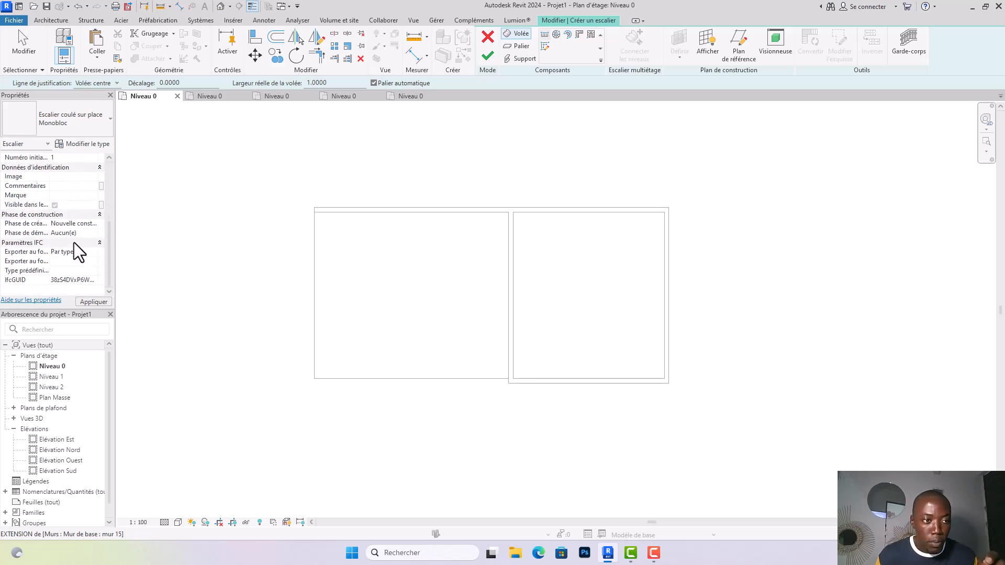
pyautogui.scroll(4, 74, 243)
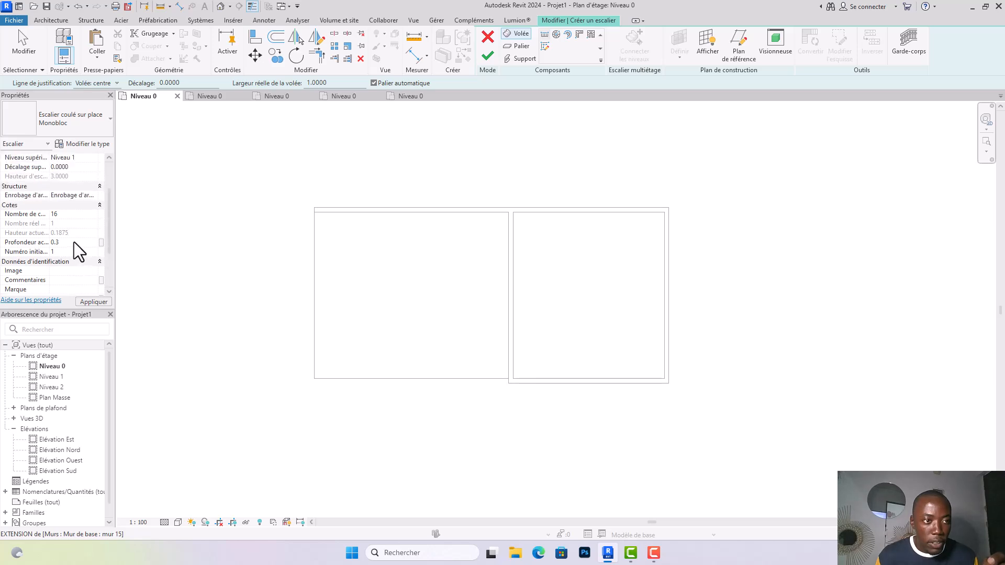
pyautogui.click(77, 242)
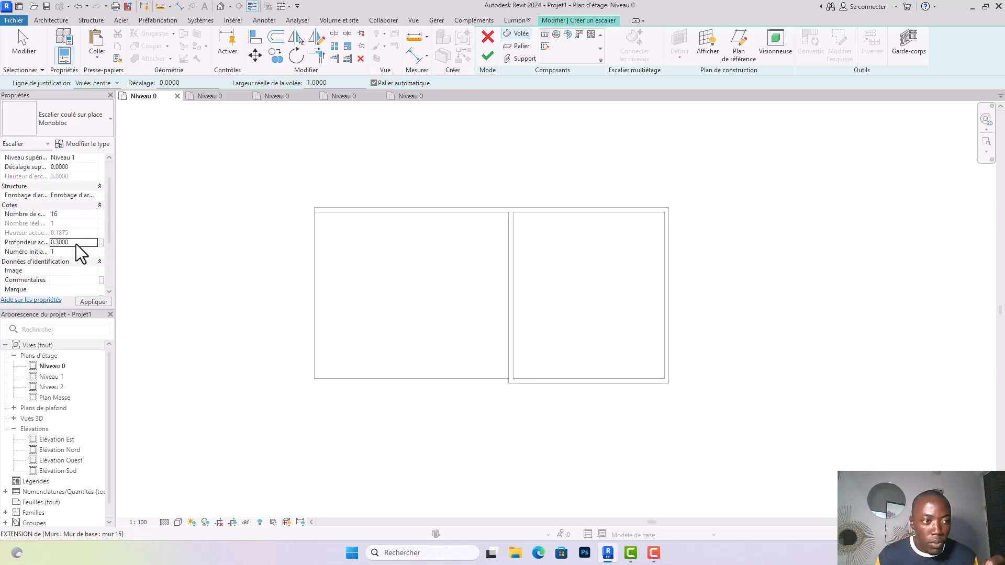
pyautogui.scroll(1, 77, 218)
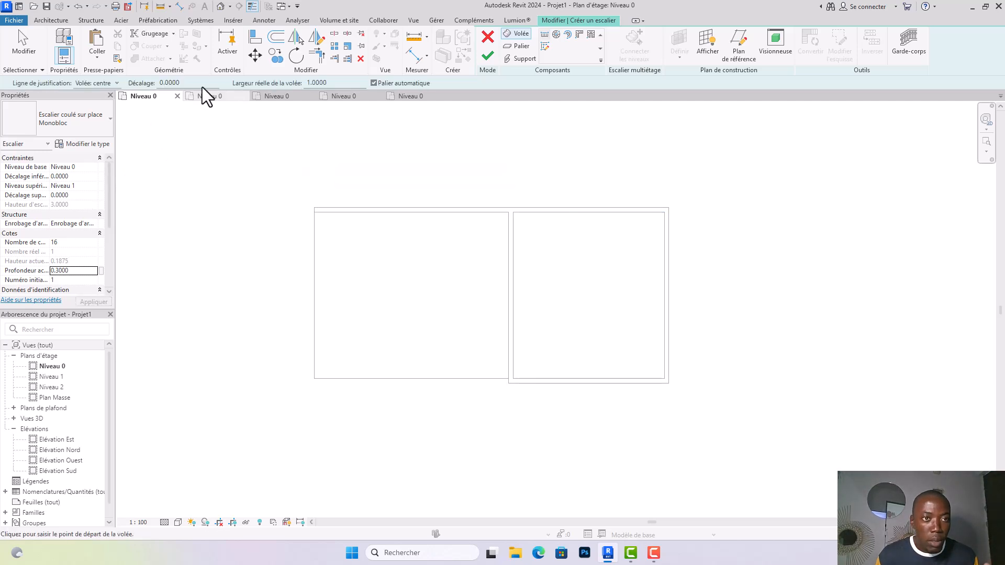
# Place the flight's start point on the inner face of the upper wall, near the left end of the left room.
pyautogui.click(103, 83)
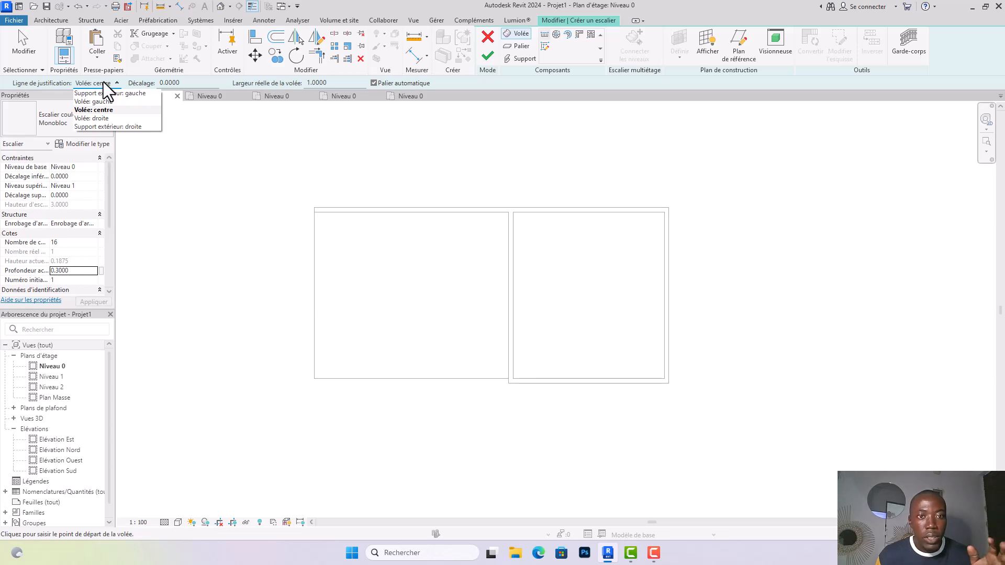
pyautogui.click(347, 216)
pyautogui.scroll(2, 321, 224)
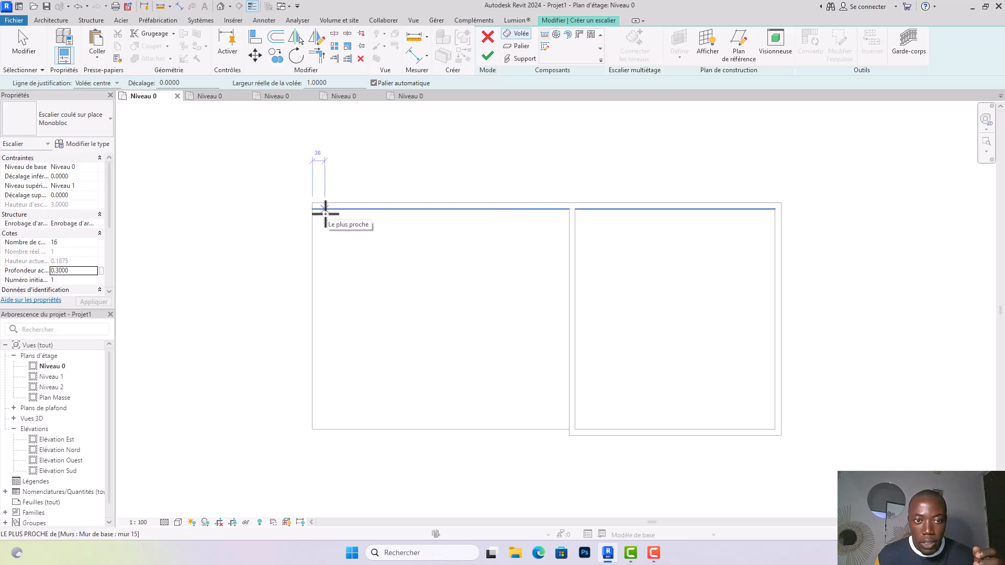
pyautogui.click(326, 209)
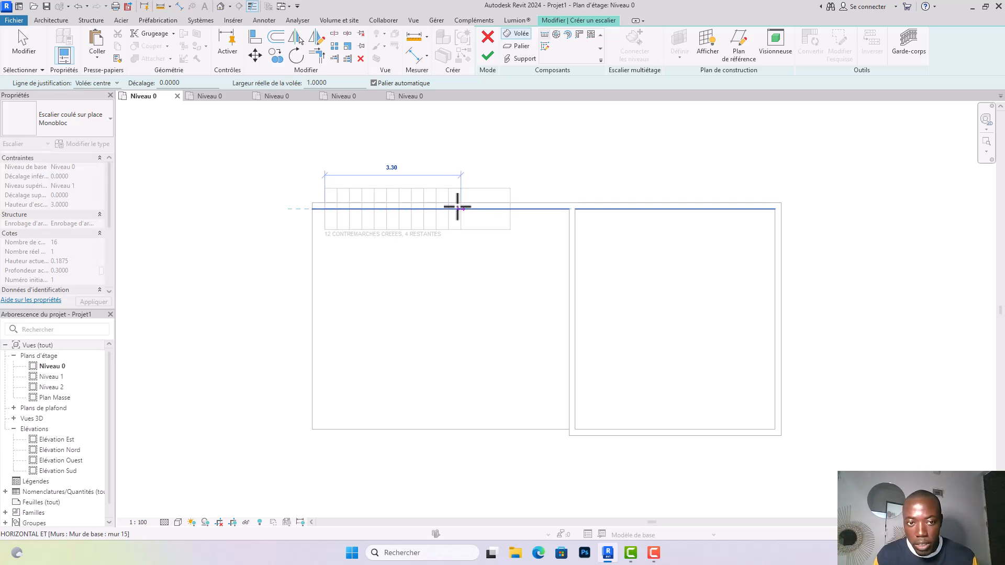
# Try the Volée: gauche and Volée: droite justification lines on the flight being drawn along the upper wall.
pyautogui.click(97, 83)
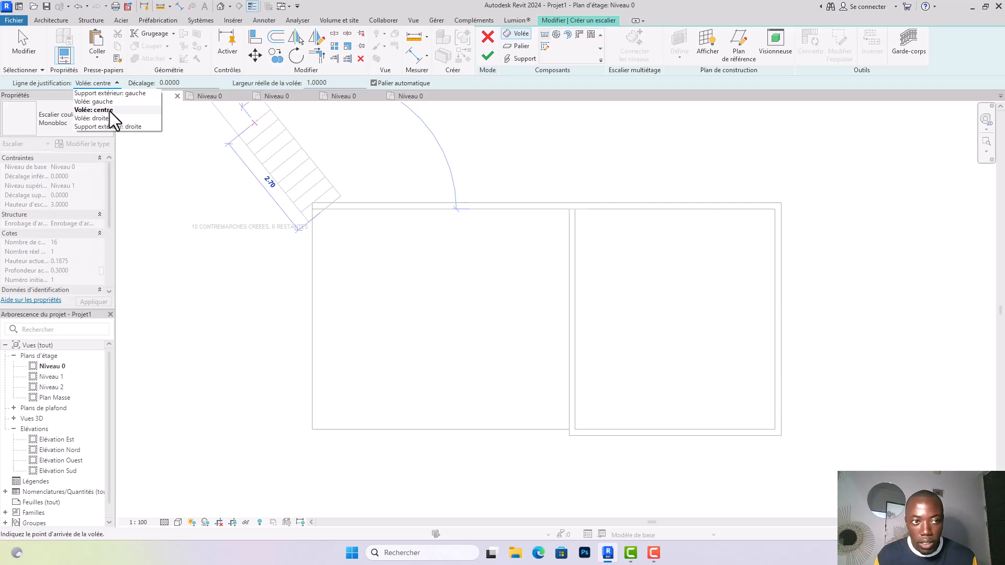
pyautogui.click(411, 205)
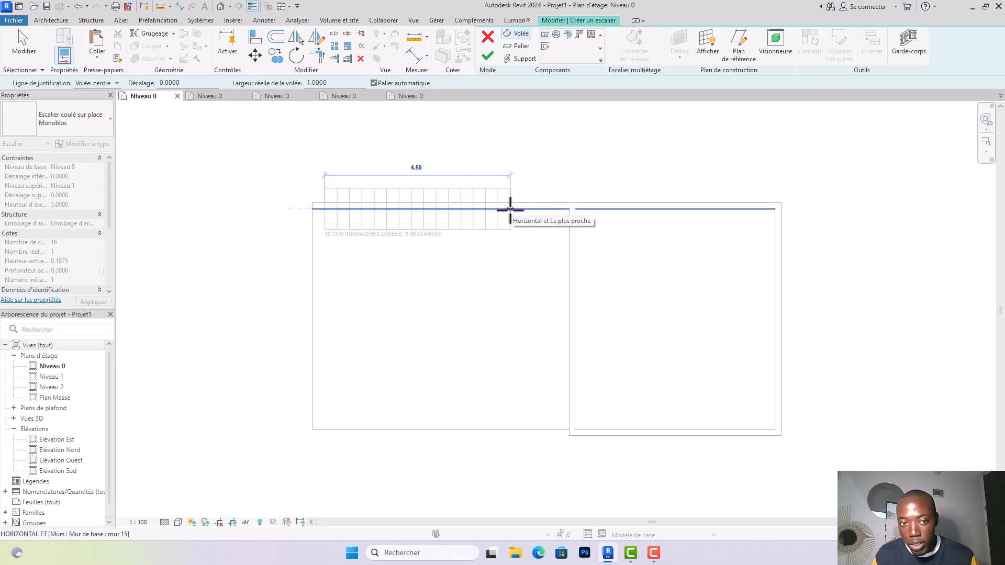
pyautogui.click(89, 80)
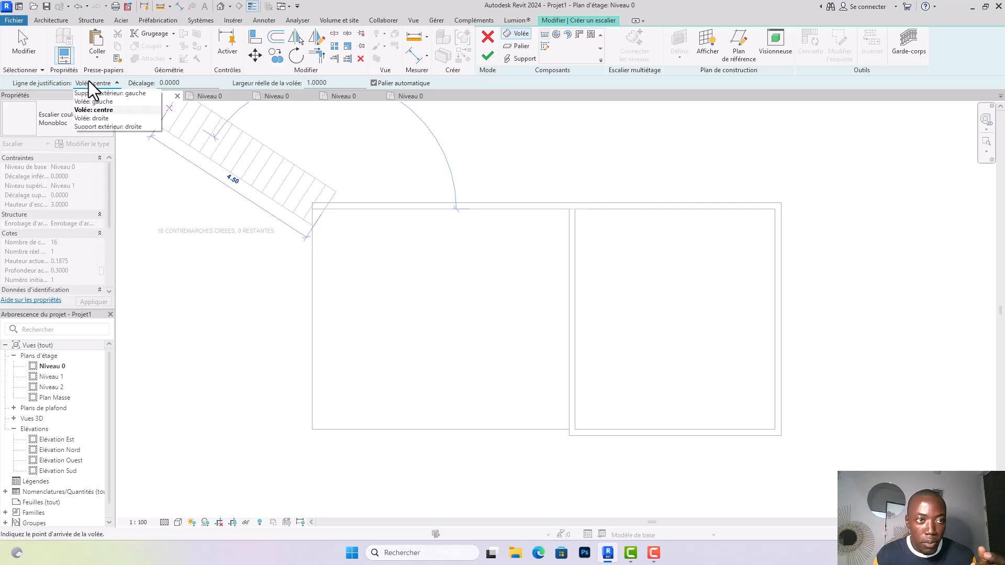
pyautogui.click(96, 103)
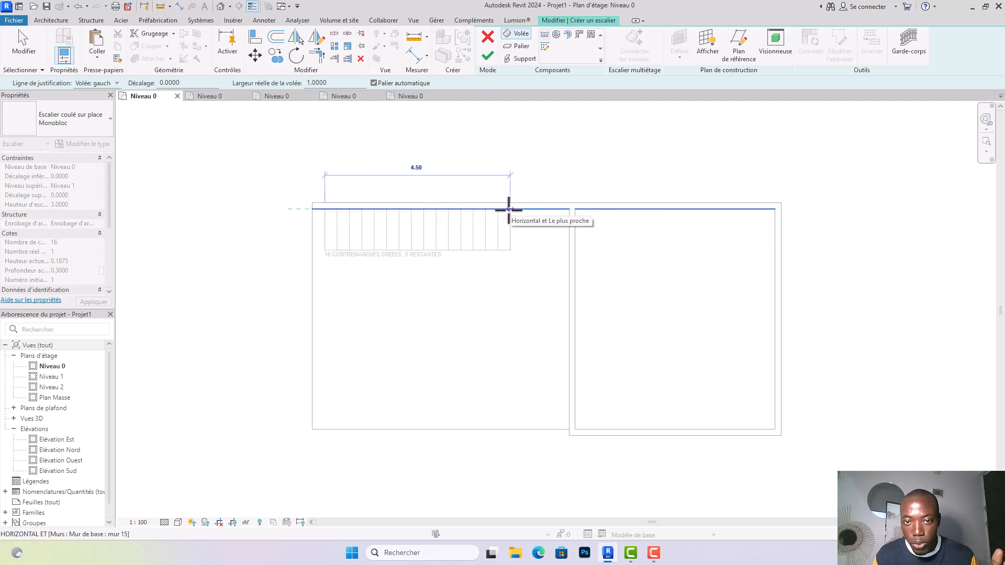
pyautogui.click(115, 82)
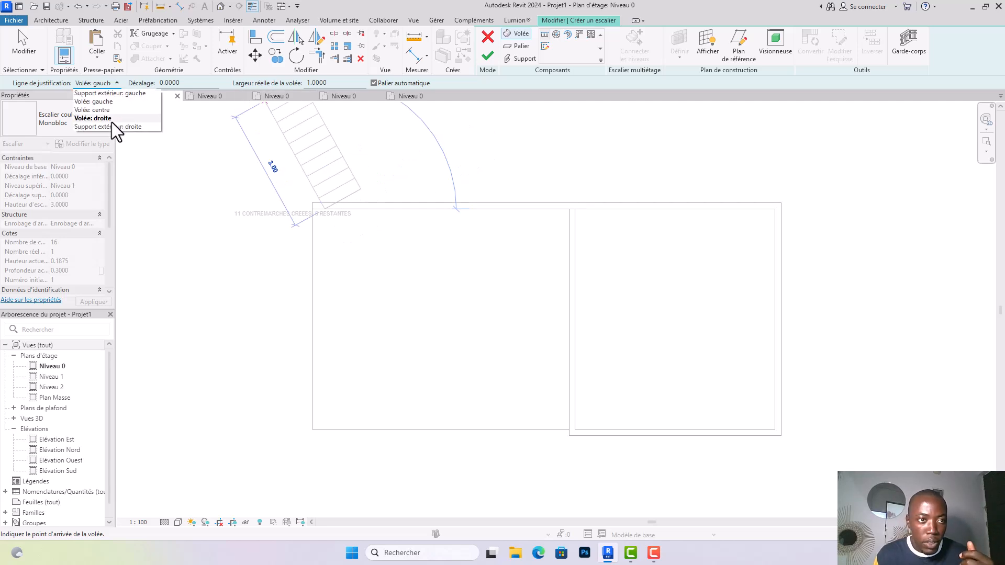
pyautogui.click(111, 120)
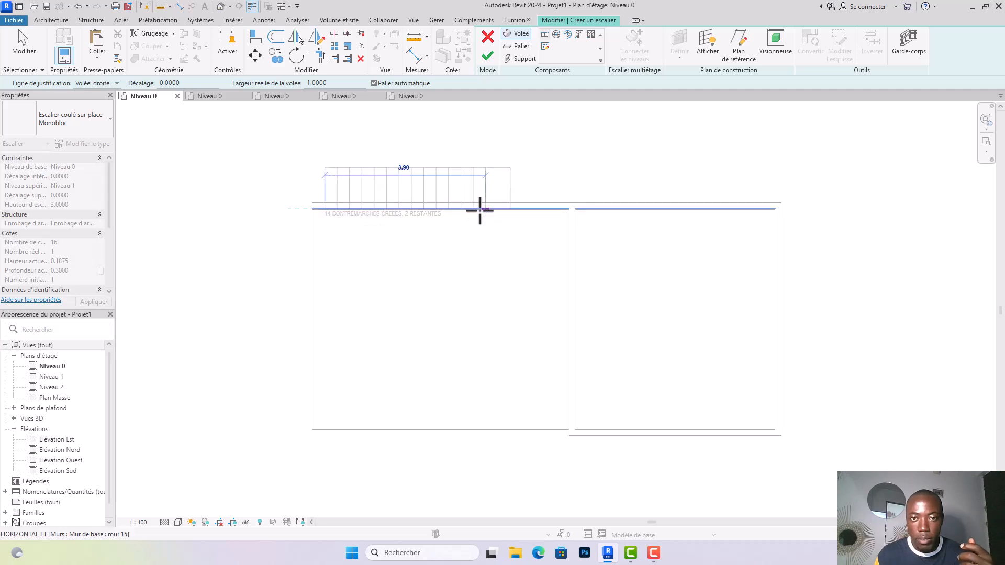
# Set the justification line to Volée: gauche and draw the flight horizontally along the wall for all 16 risers.
pyautogui.click(89, 86)
pyautogui.click(109, 100)
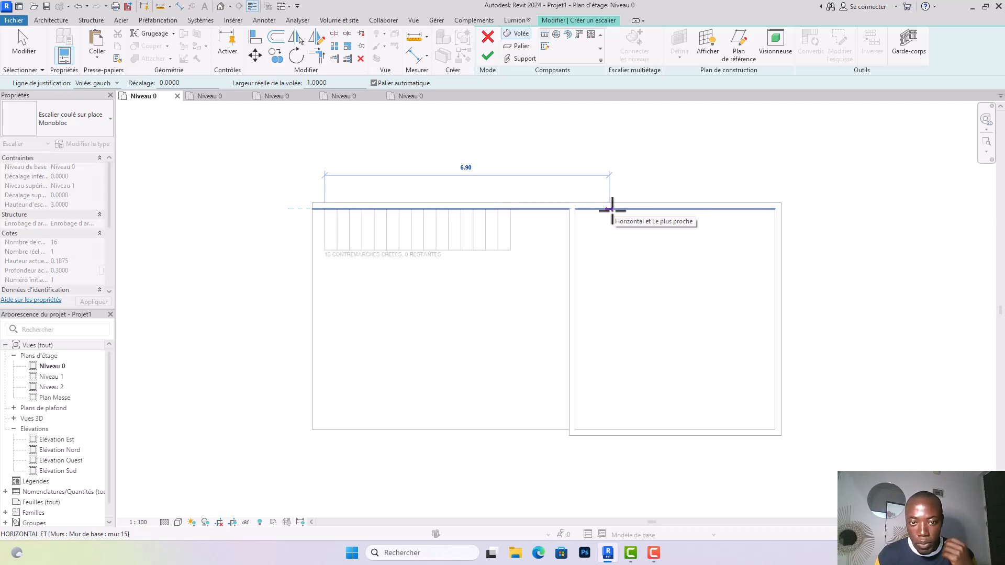
pyautogui.click(877, 219)
pyautogui.press('Escape')
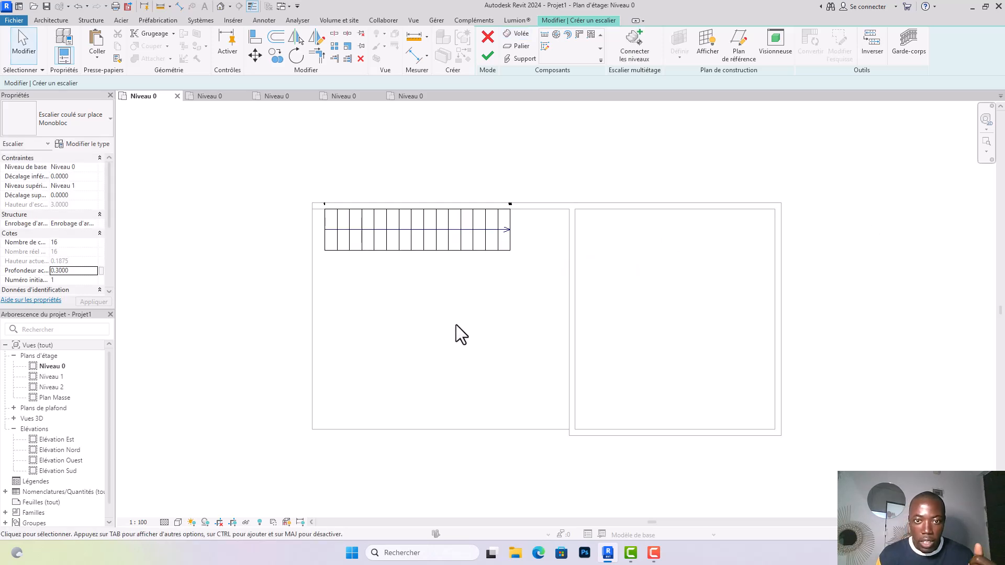
# Align the flight's arrival end with the left face of the wall between the two rooms and finish the stair.
pyautogui.moveTo(525, 291); pyautogui.dragTo(491, 292, button='middle')
pyautogui.scroll(1, 491, 292)
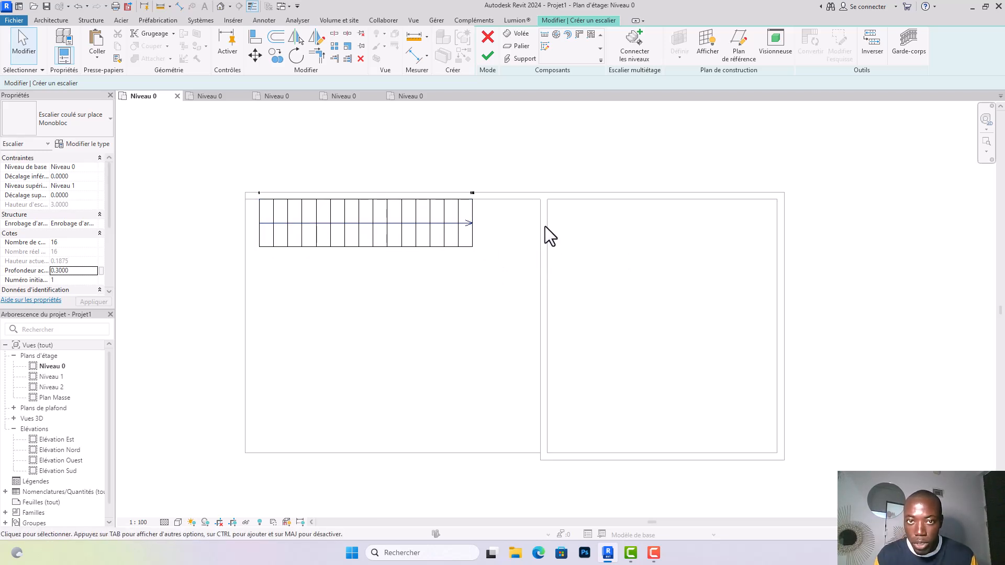
pyautogui.click(255, 38)
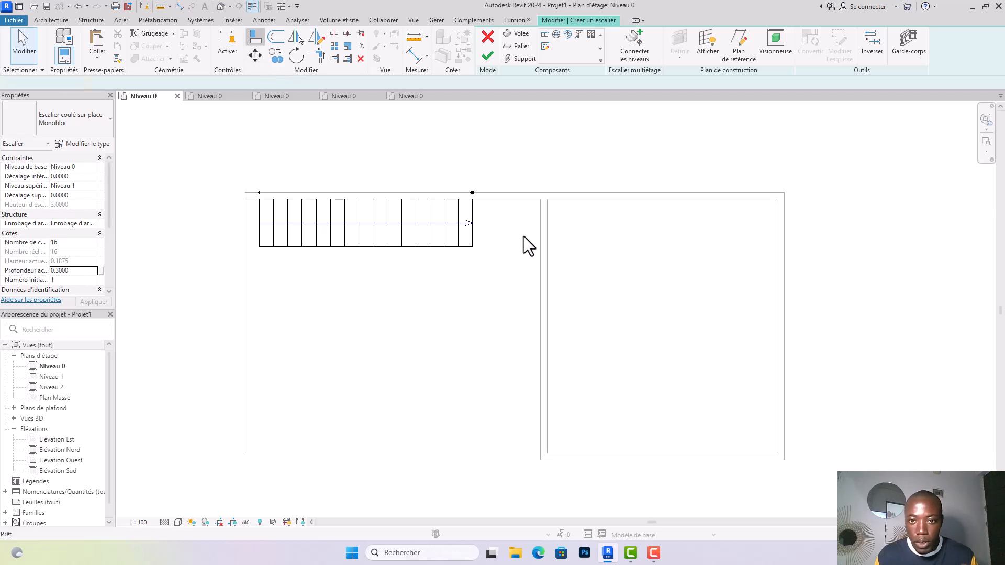
pyautogui.click(539, 262)
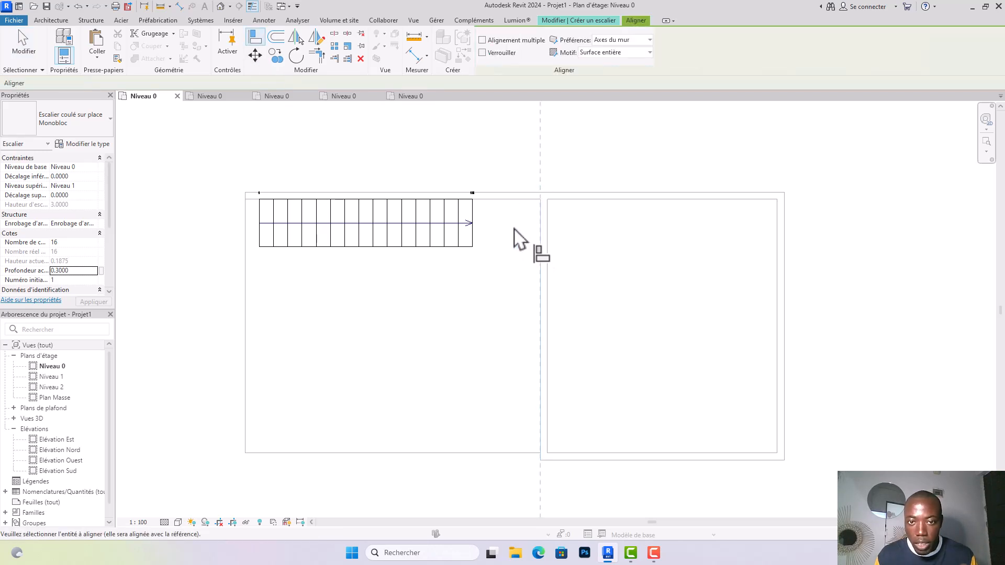
pyautogui.click(473, 240)
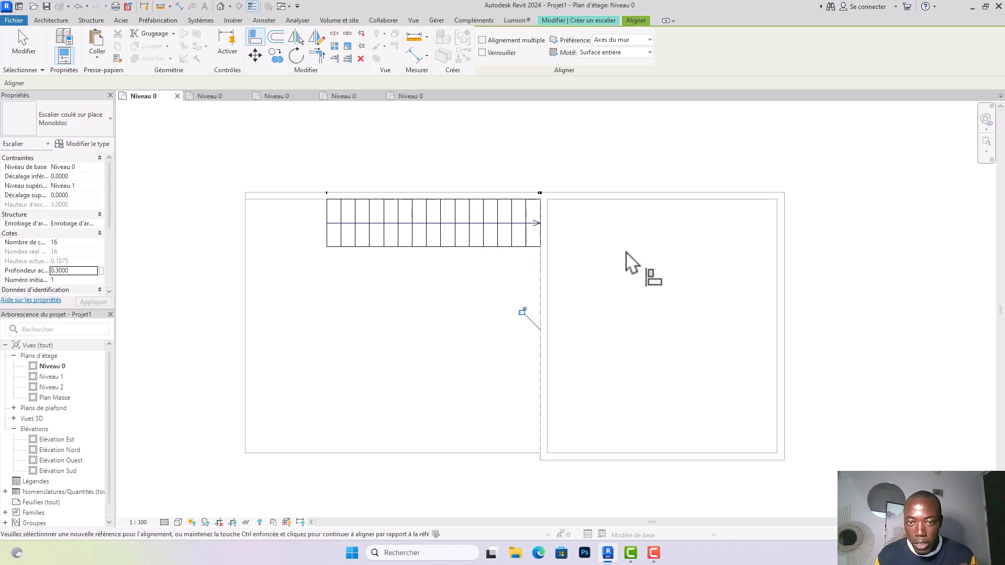
pyautogui.click(547, 25)
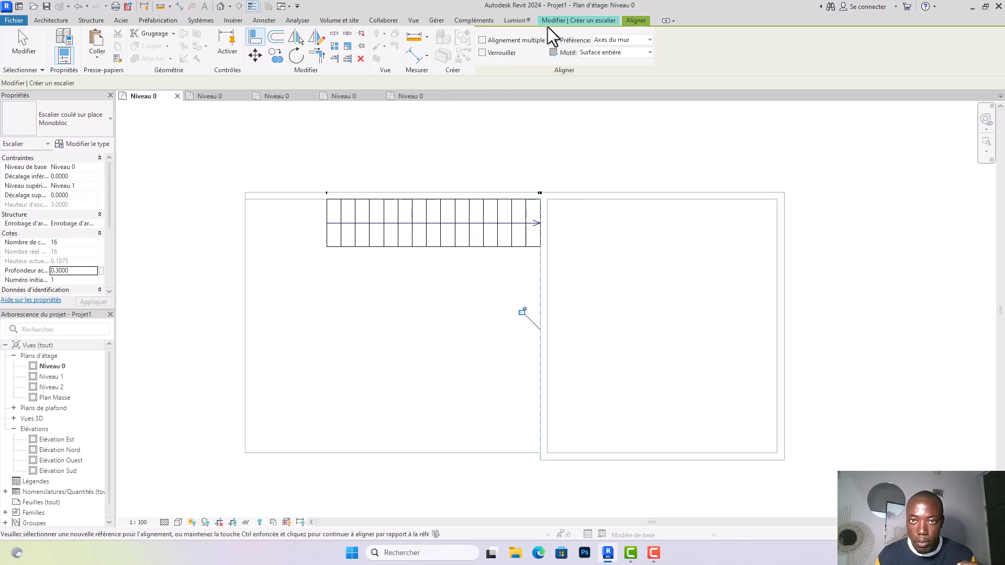
pyautogui.click(486, 56)
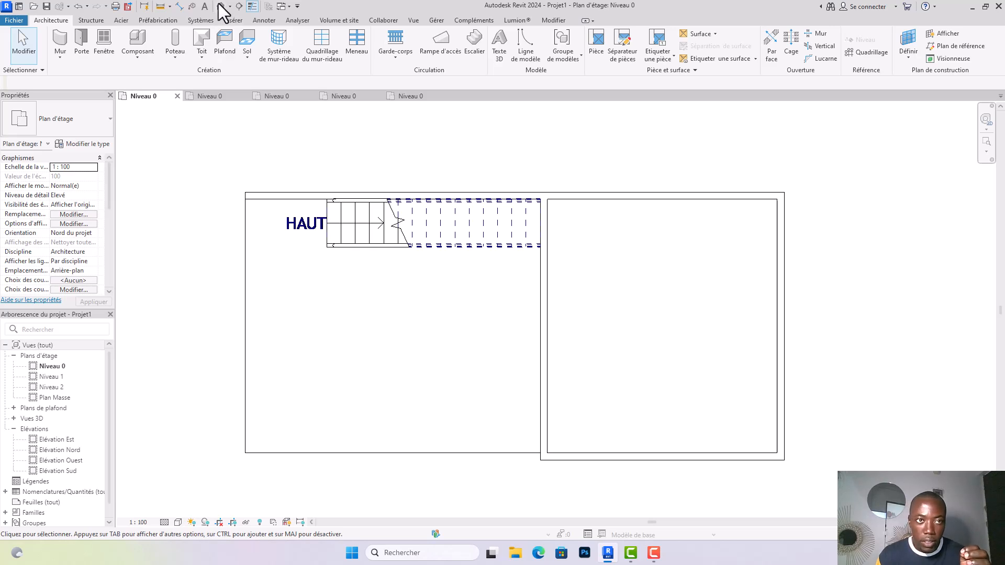
# Set the actual width of the stair flight along the upper wall to 1.5 m.
pyautogui.click(448, 235)
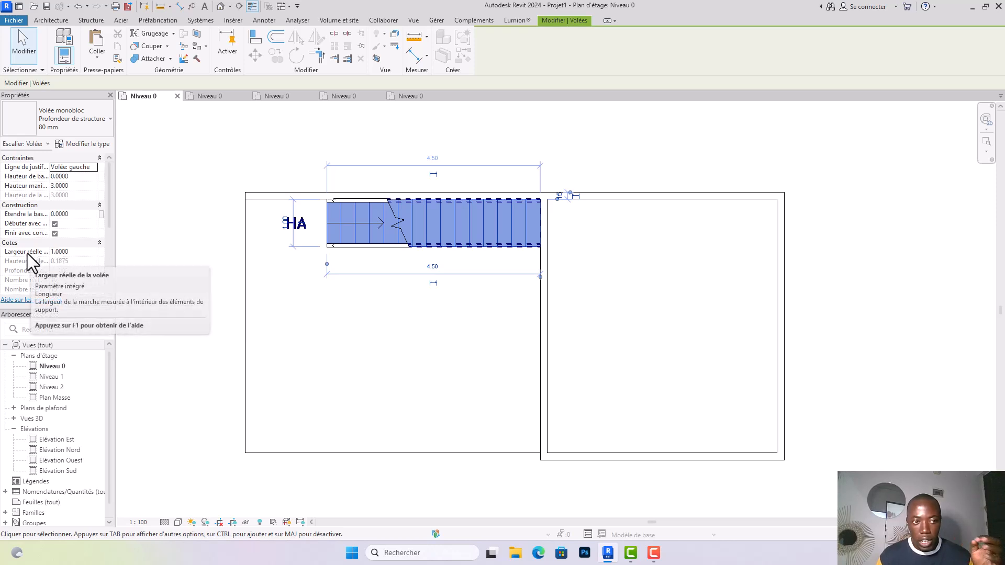
pyautogui.click(84, 253)
pyautogui.write('1.')
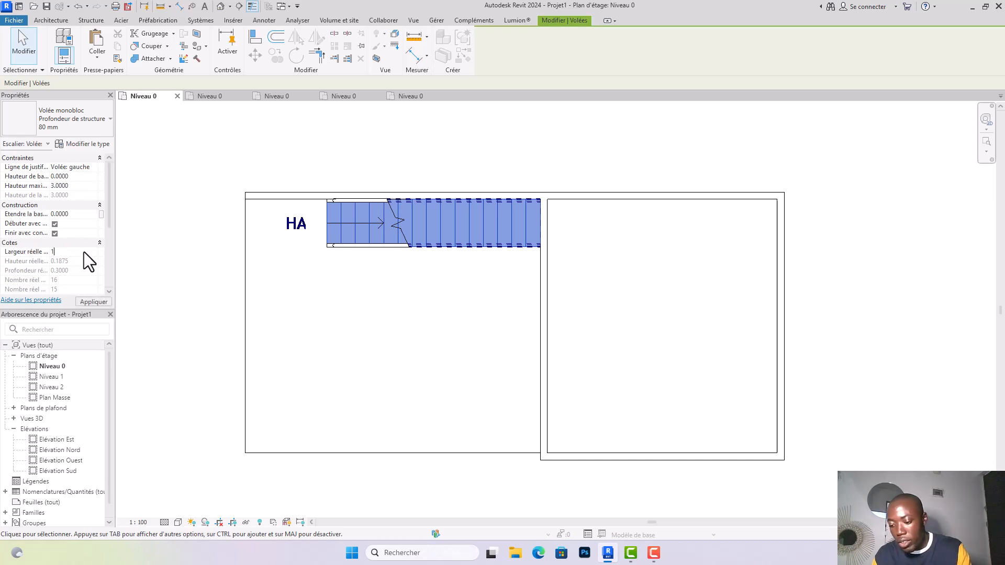
pyautogui.write('5000')
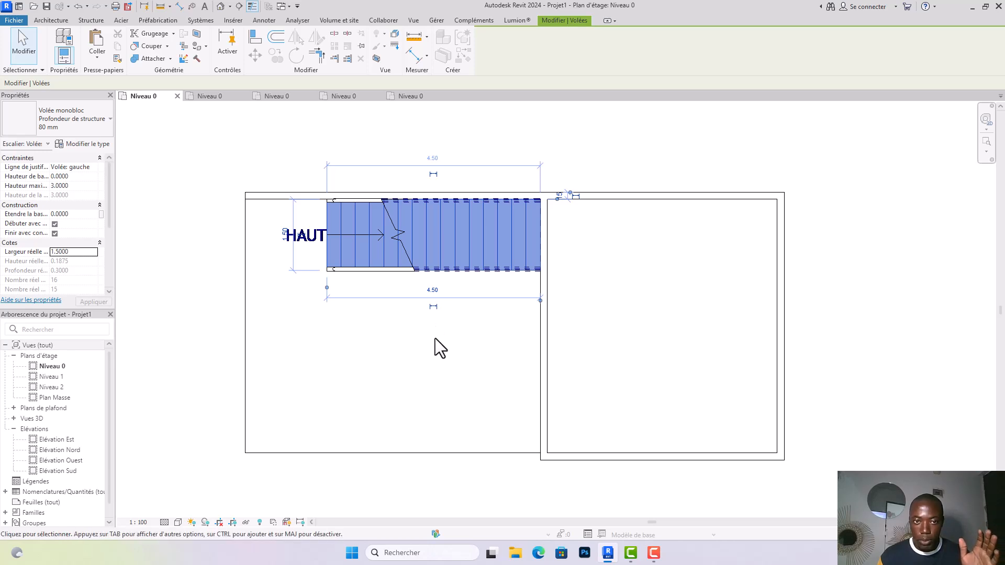
pyautogui.click(435, 338)
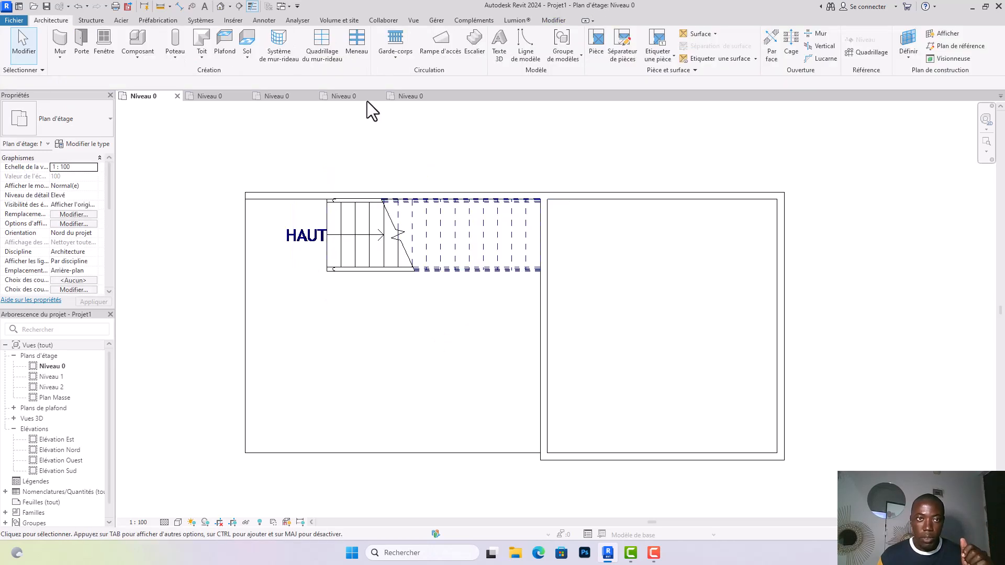
# Open the default 3D view and examine the stair and its railings from several angles.
pyautogui.click(221, 7)
pyautogui.scroll(5, 520, 314)
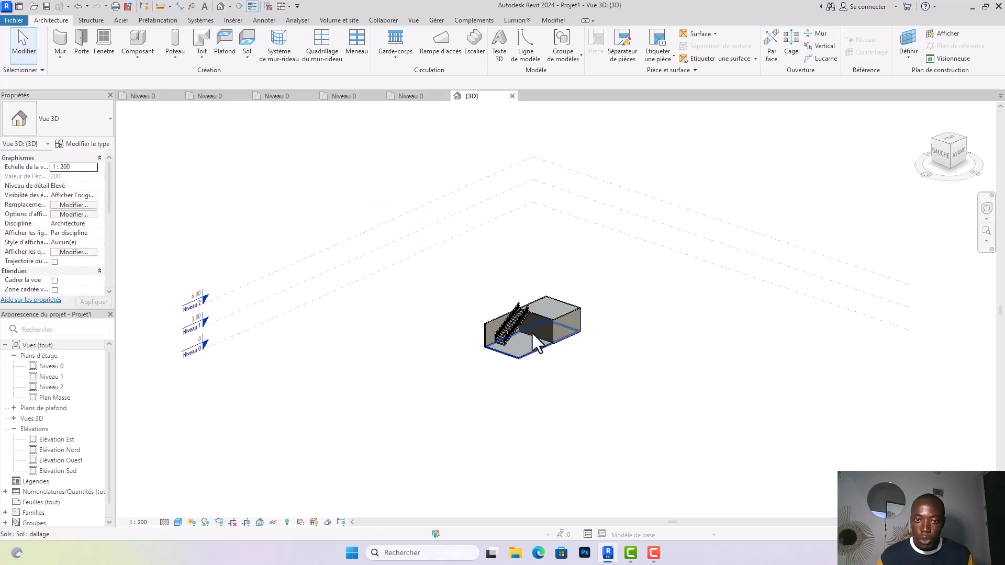
pyautogui.scroll(-2, 500, 247)
pyautogui.keyDown('shift'); pyautogui.moveTo(499, 247); pyautogui.dragTo(420, 281, button='middle'); pyautogui.keyUp('shift')
pyautogui.scroll(4, 463, 177)
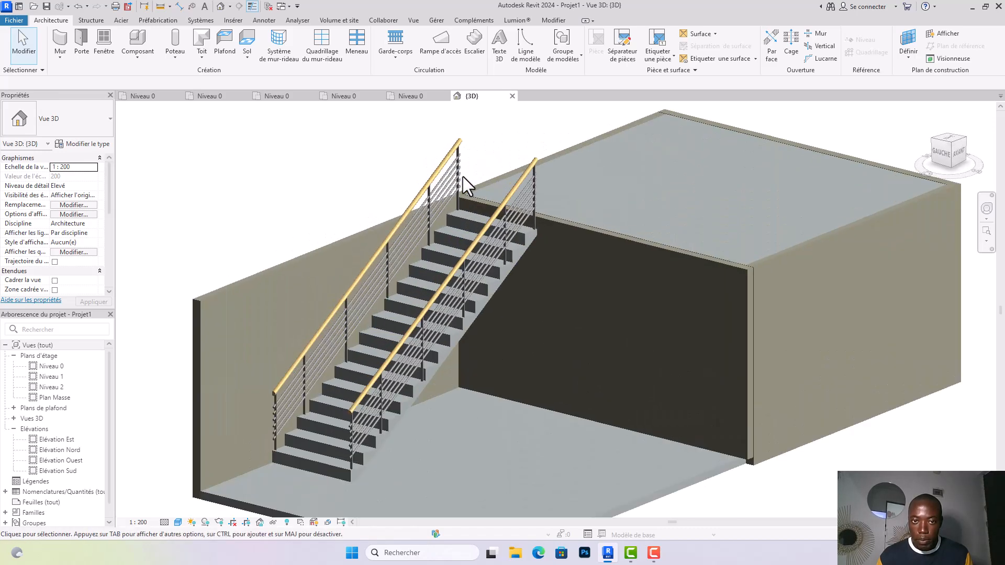
pyautogui.keyDown('shift'); pyautogui.moveTo(462, 202); pyautogui.dragTo(410, 168, button='middle'); pyautogui.keyUp('shift')
pyautogui.scroll(-2, 413, 159)
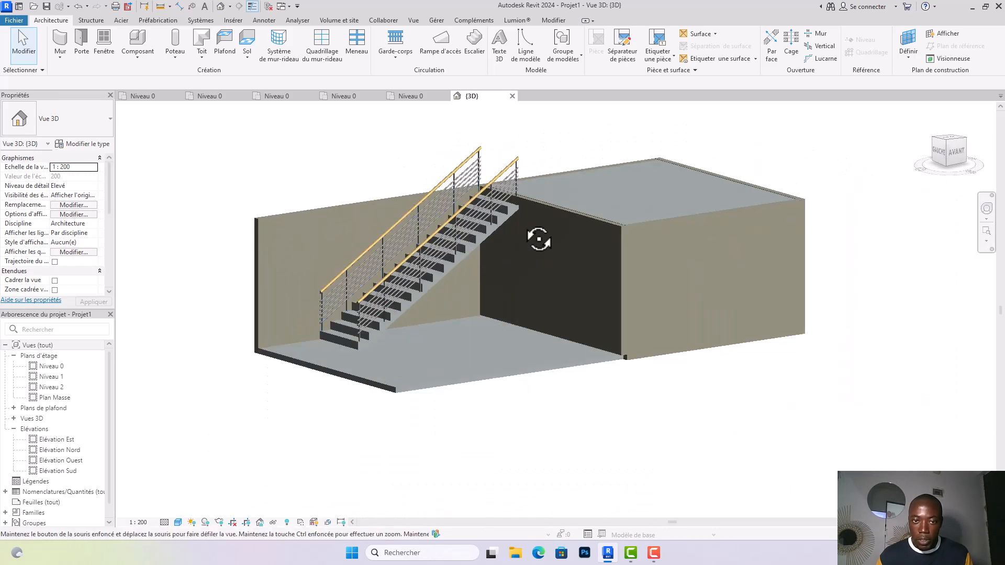
pyautogui.keyDown('shift'); pyautogui.moveTo(539, 237); pyautogui.dragTo(532, 258, button='middle'); pyautogui.keyUp('shift')
pyautogui.scroll(1, 302, 251)
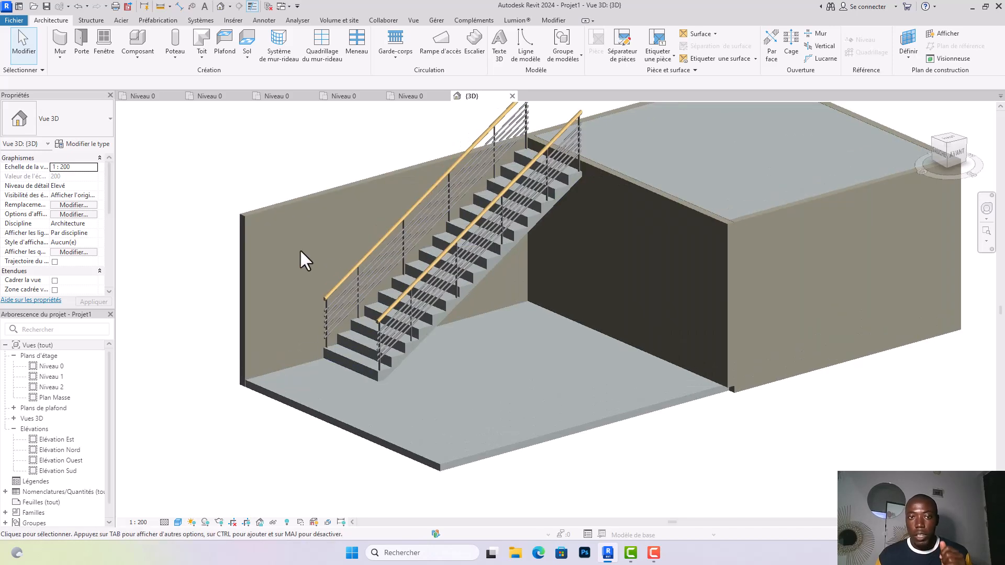
# Delete the stair railing that runs along the wall.
pyautogui.scroll(2, 386, 226)
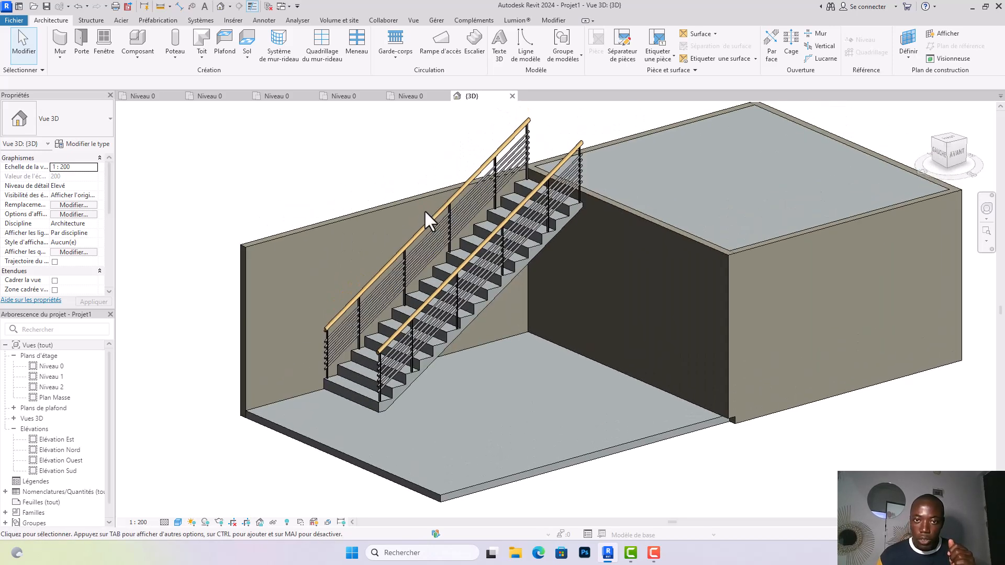
pyautogui.click(463, 195)
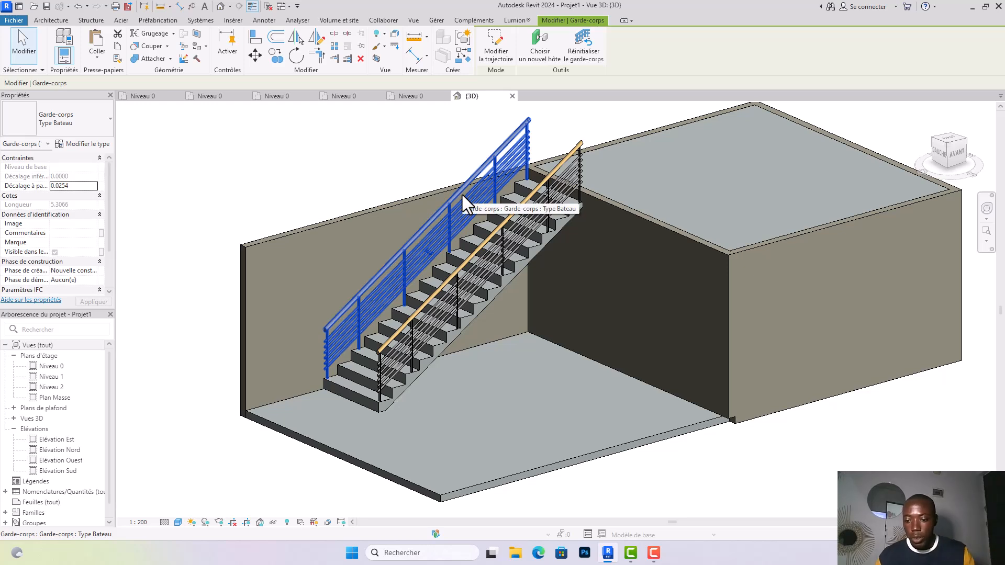
pyautogui.press('Delete')
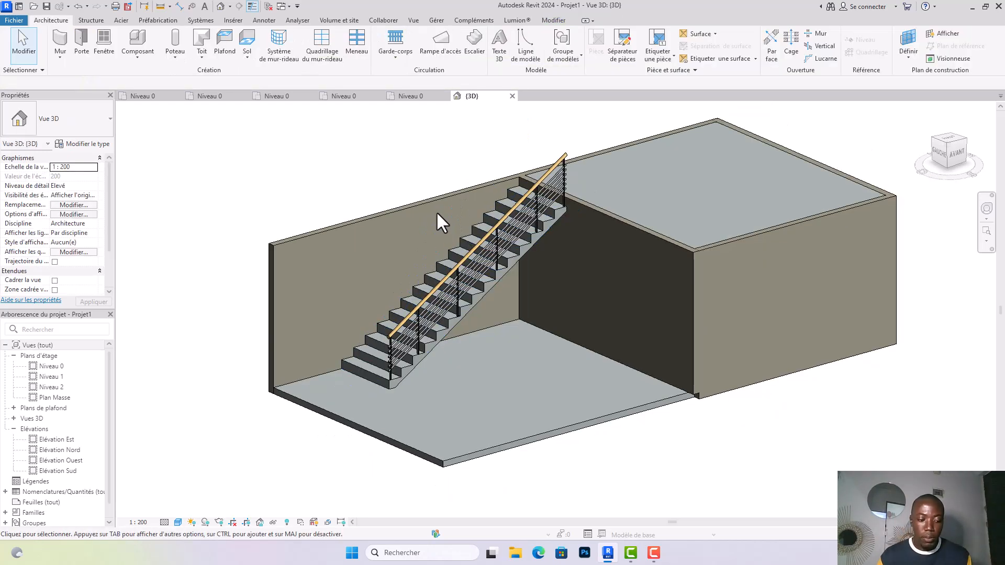
pyautogui.keyDown('shift'); pyautogui.moveTo(435, 212); pyautogui.dragTo(432, 344, button='middle'); pyautogui.keyUp('shift')
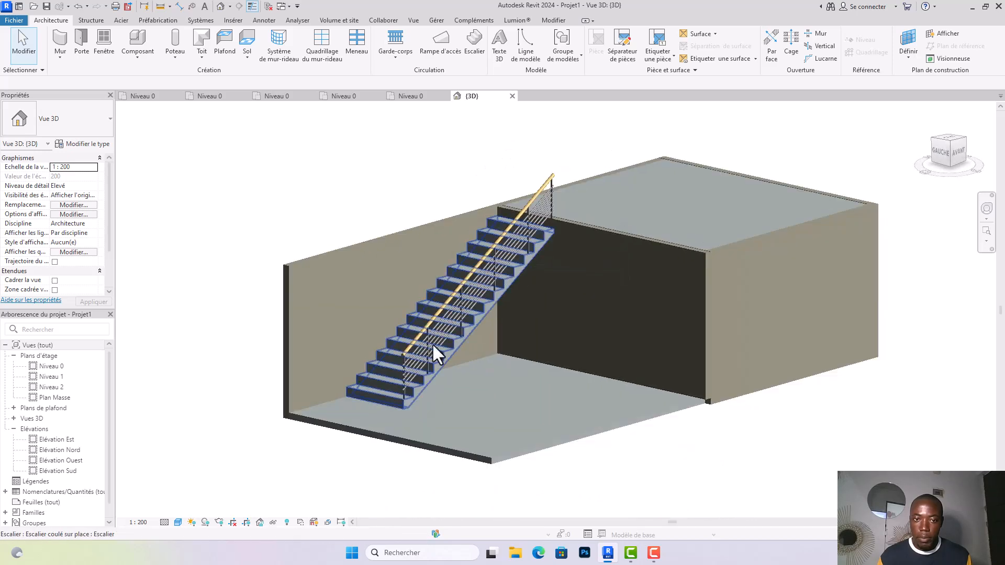
# Select the stair and review its instance properties from the constraints to the IFC parameters.
pyautogui.click(393, 375)
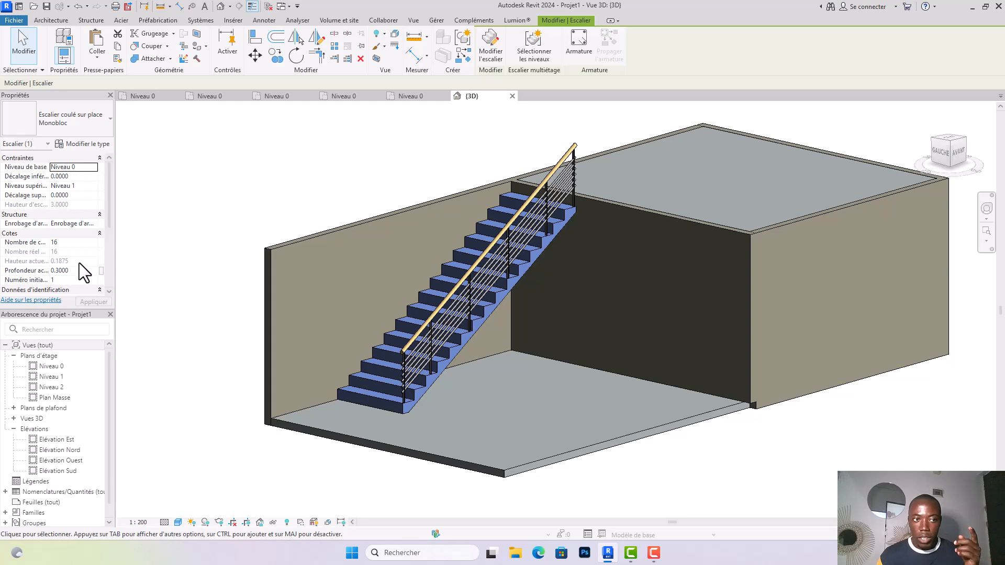
pyautogui.scroll(-1, 75, 271)
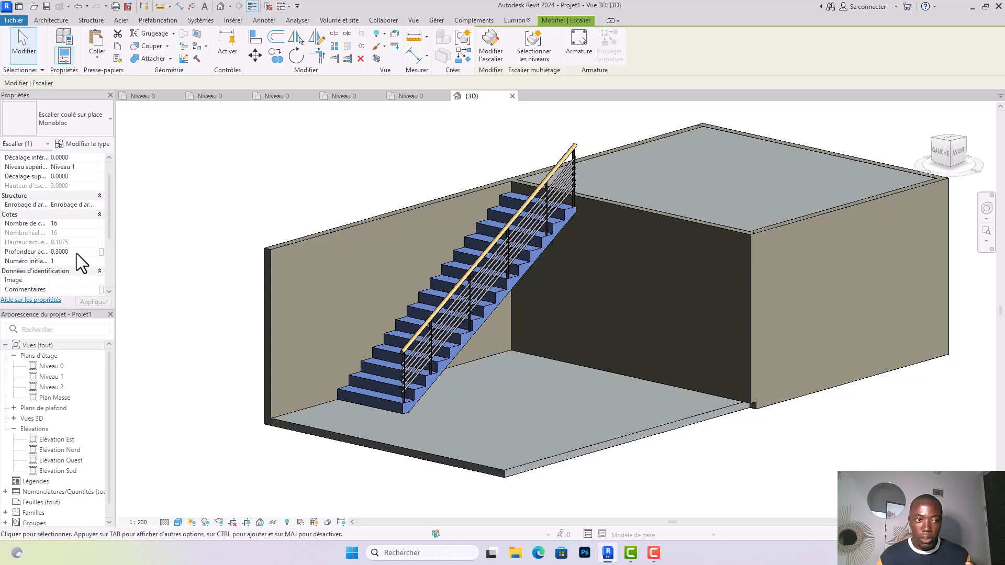
pyautogui.scroll(-1, 76, 254)
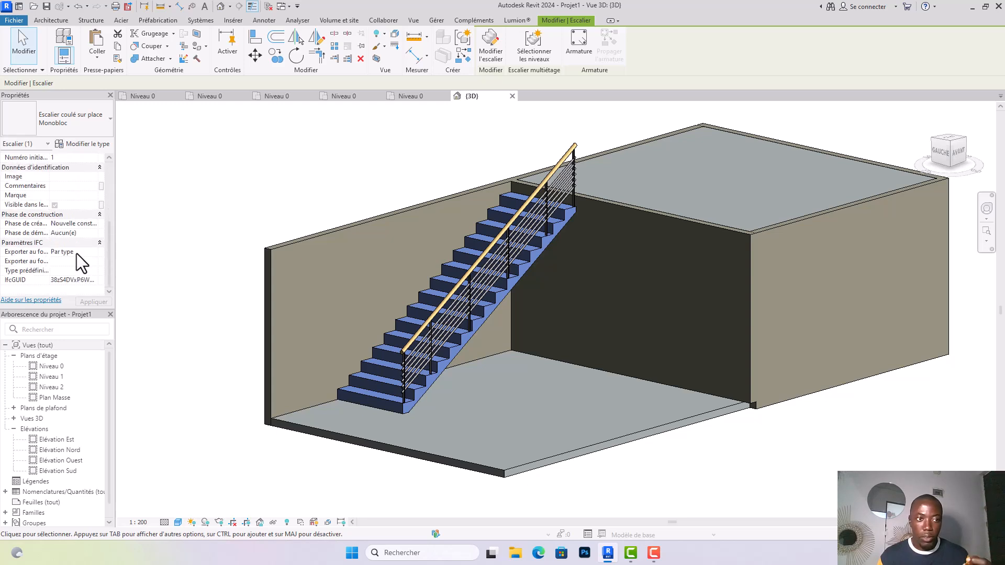
pyautogui.scroll(2, 76, 253)
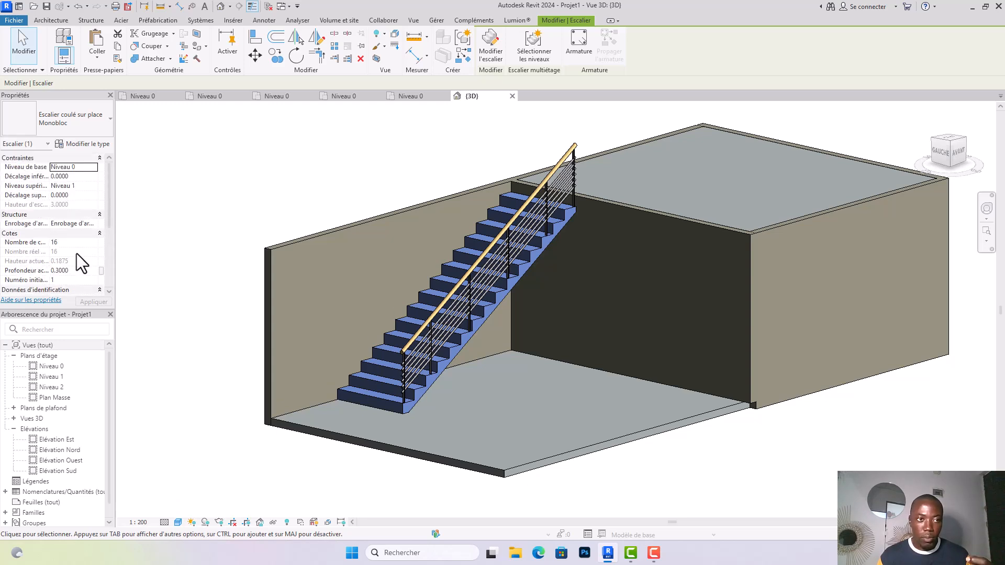
# Set the maximum riser height of the stair's Monobloc type to 0.17 m.
pyautogui.click(87, 145)
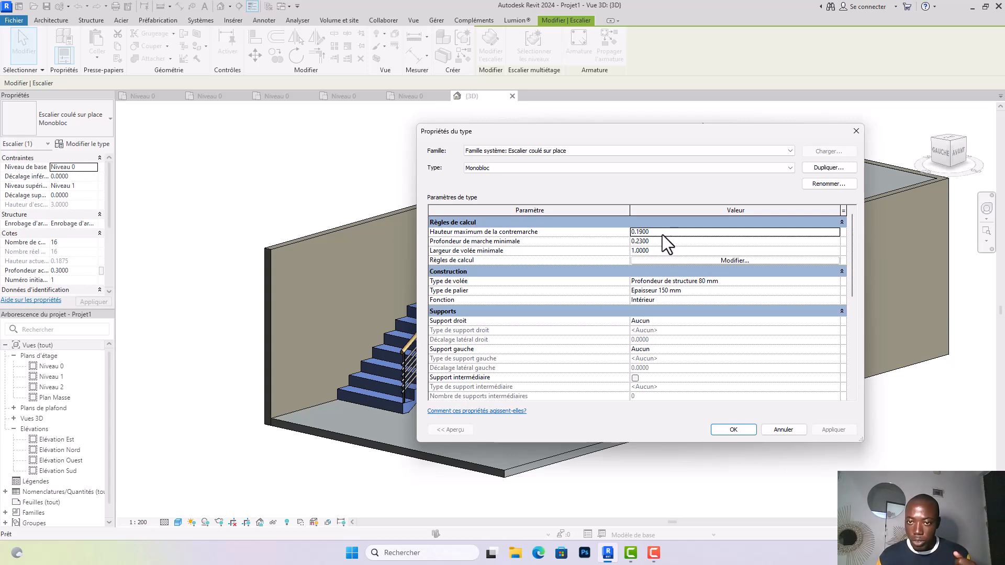
pyautogui.scroll(-1, 662, 237)
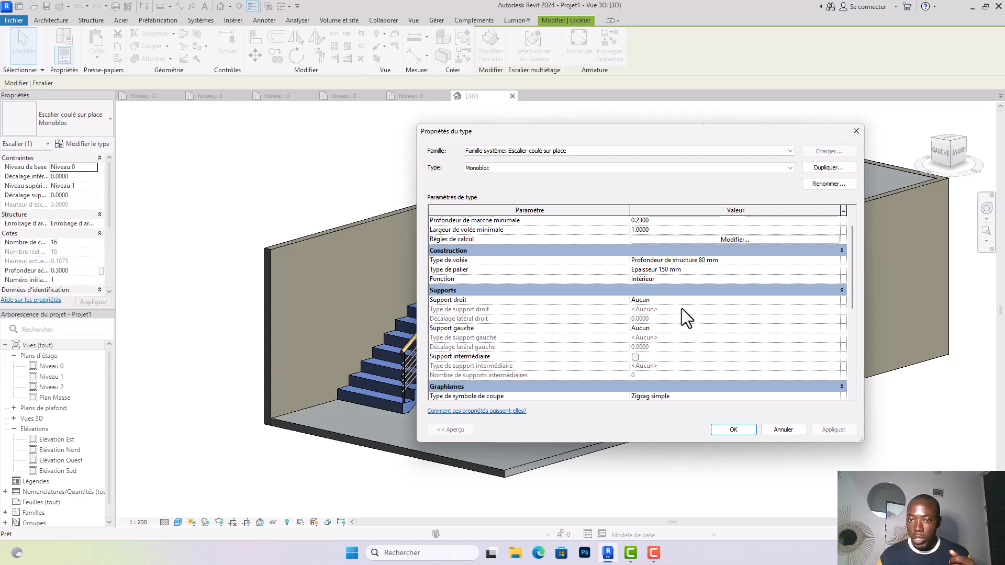
pyautogui.scroll(1, 676, 256)
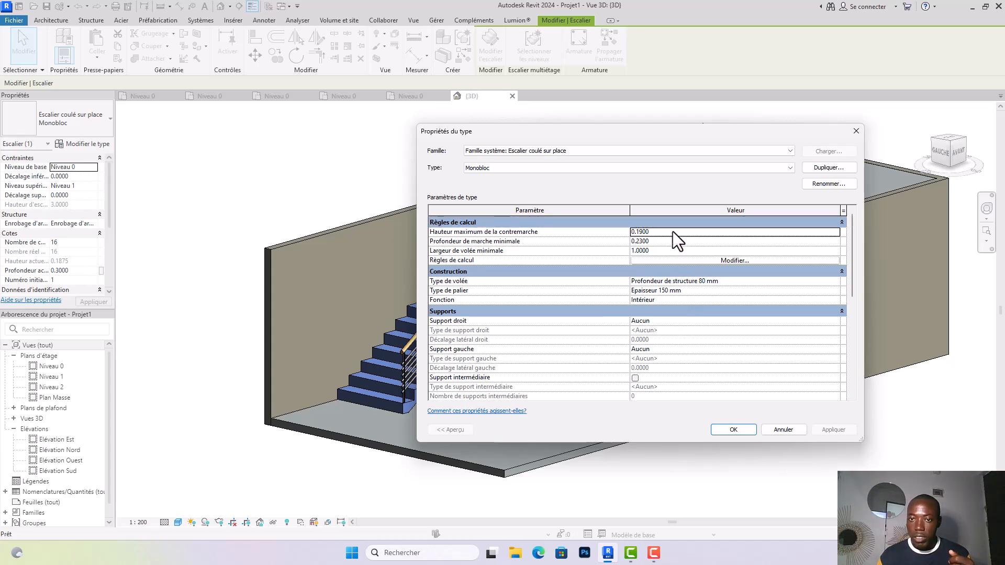
pyautogui.click(673, 231)
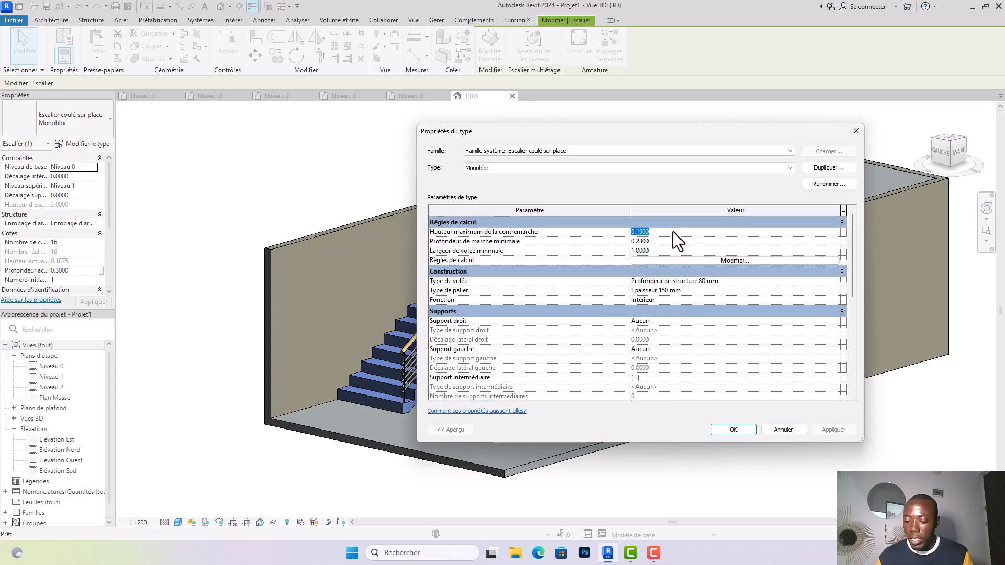
pyautogui.write('0.')
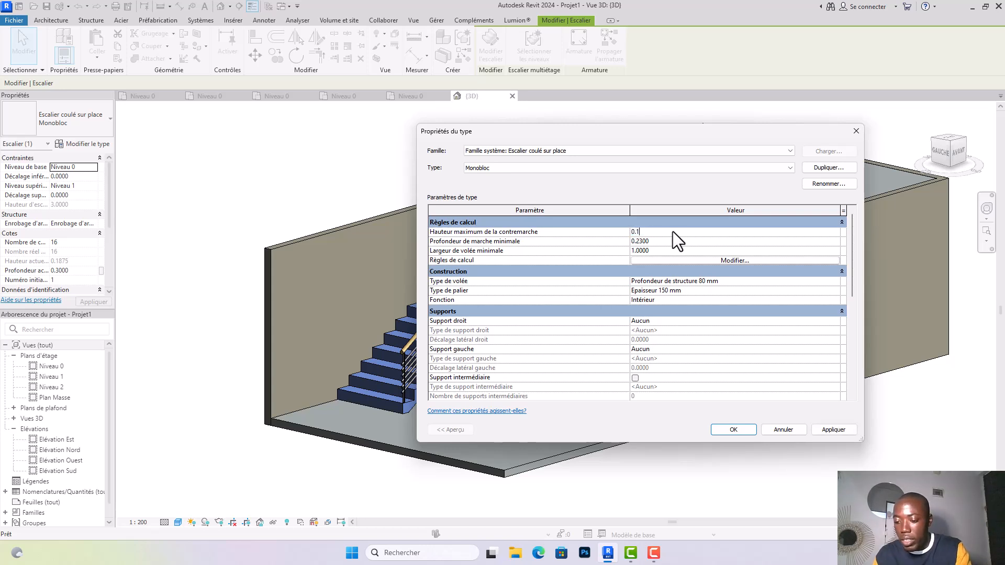
pyautogui.write('17')
# Enter 0.23 m as the Monobloc type's minimum tread depth, apply the type changes and accept the riser height warning.
pyautogui.click(668, 243)
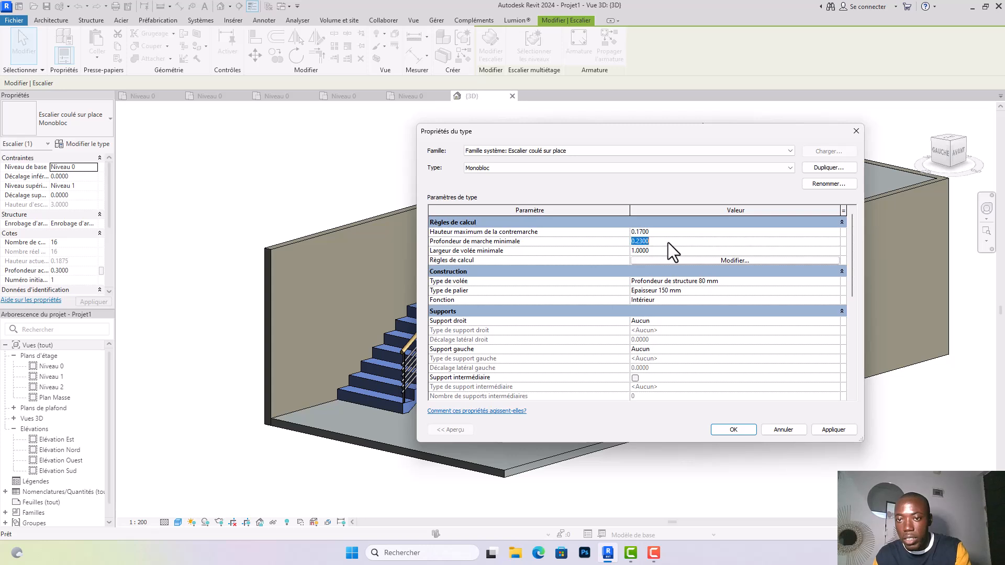
pyautogui.write('0')
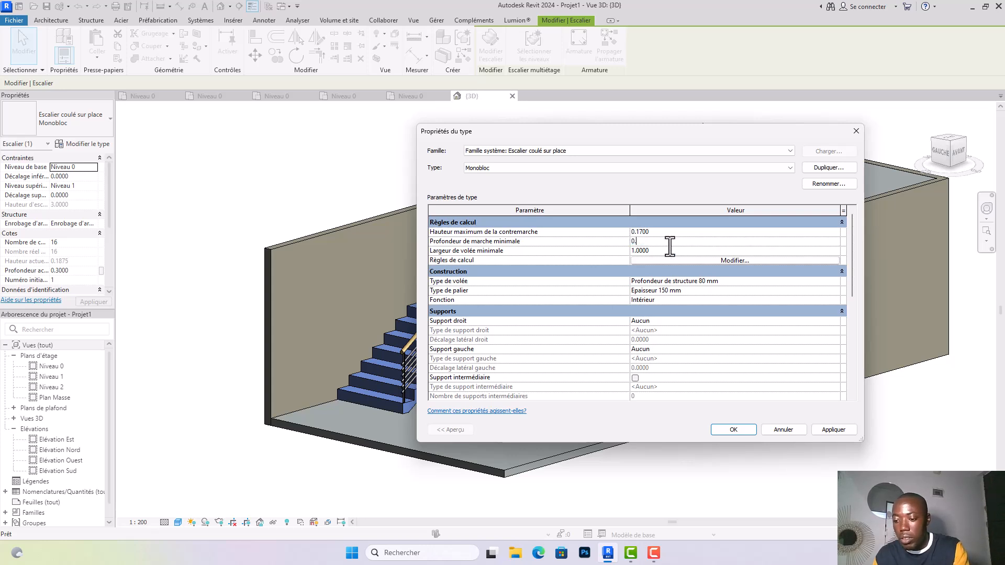
pyautogui.write('.')
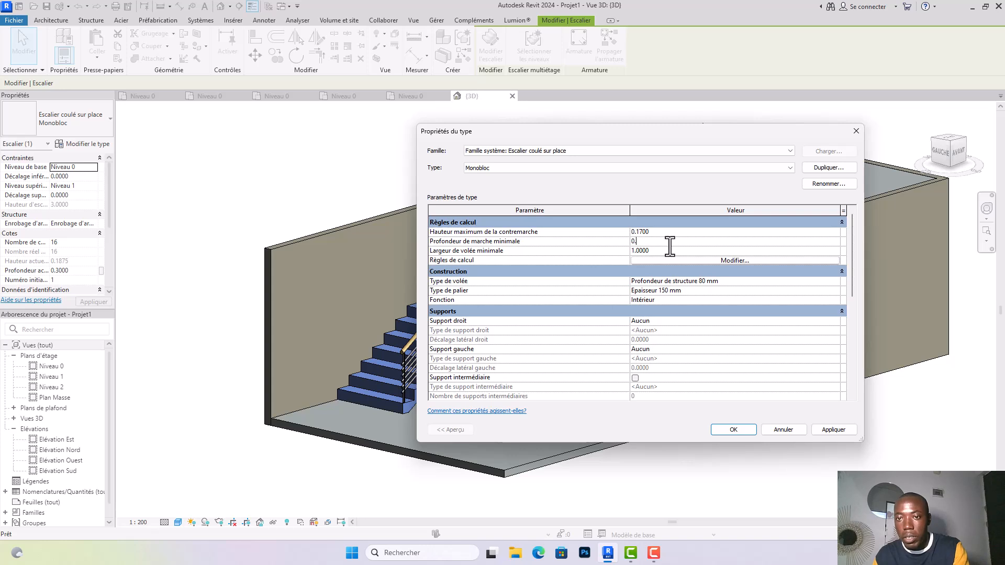
pyautogui.write('2300')
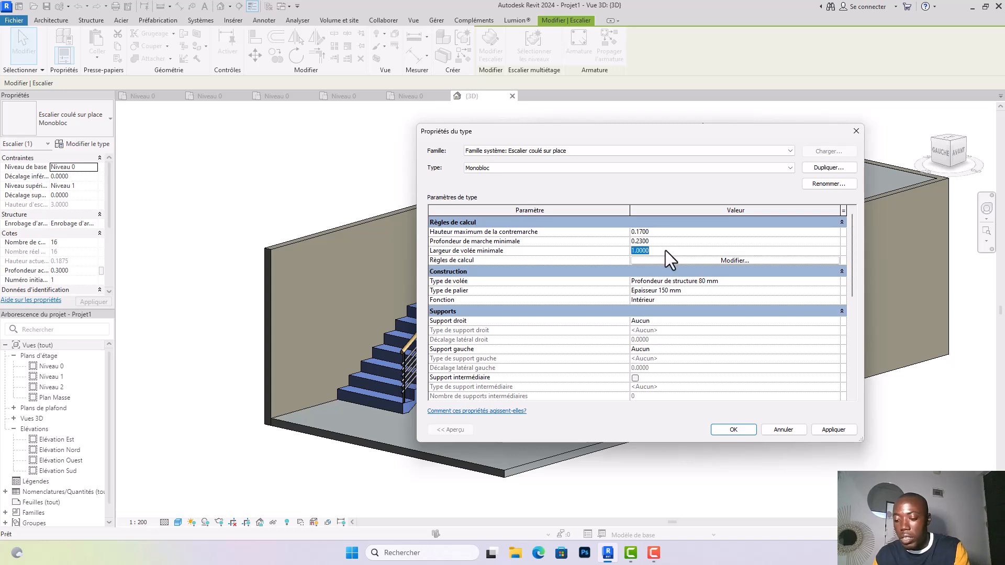
pyautogui.click(822, 428)
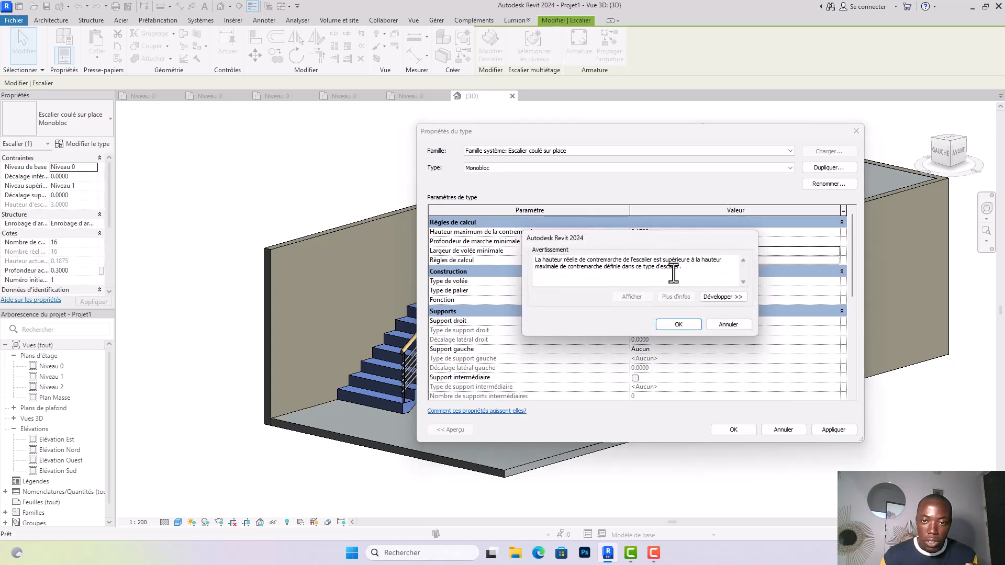
pyautogui.click(681, 326)
pyautogui.moveTo(550, 133); pyautogui.dragTo(616, 128)
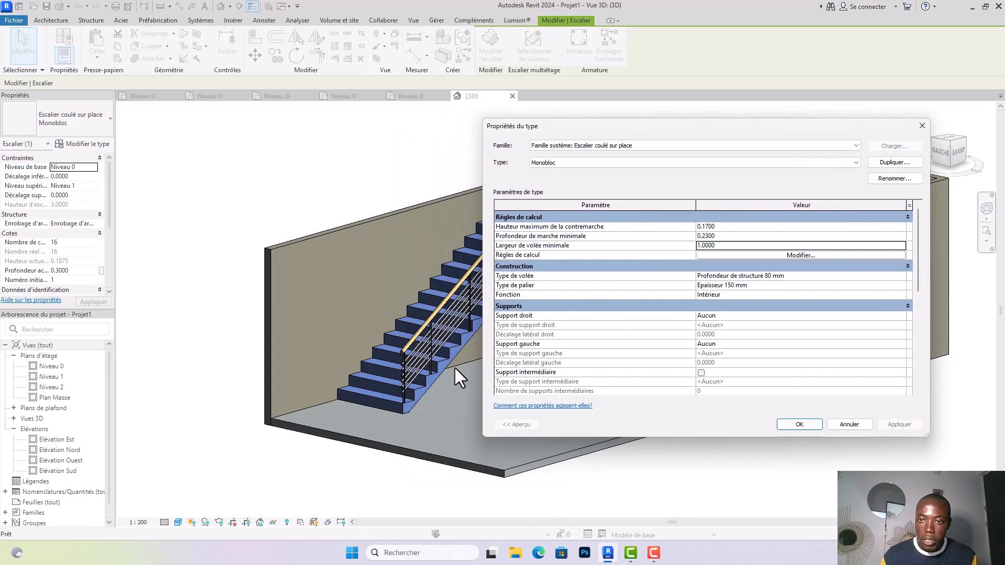
pyautogui.click(790, 423)
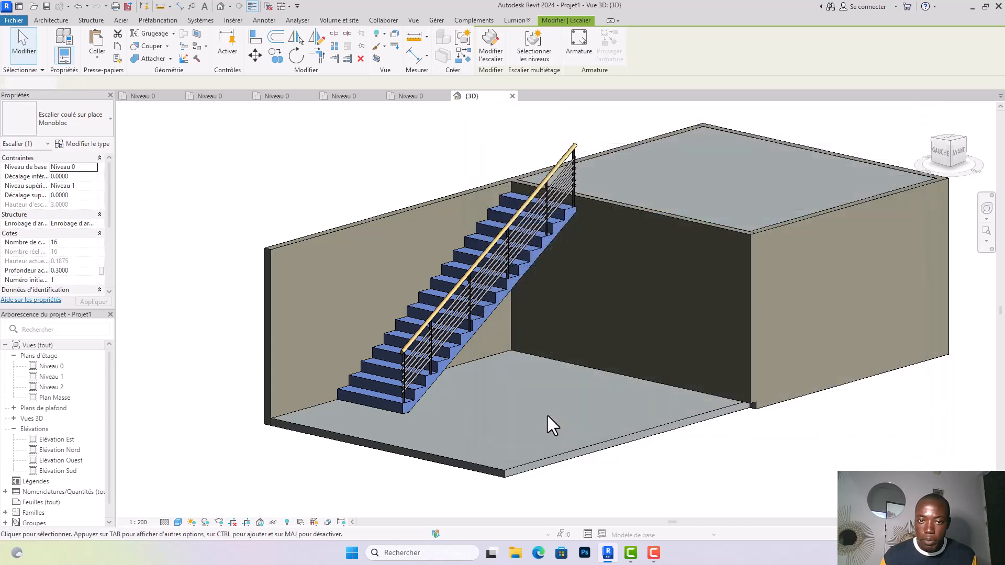
# Review the Monobloc stair's type parameters, close them without changes and look through its instance properties.
pyautogui.click(93, 146)
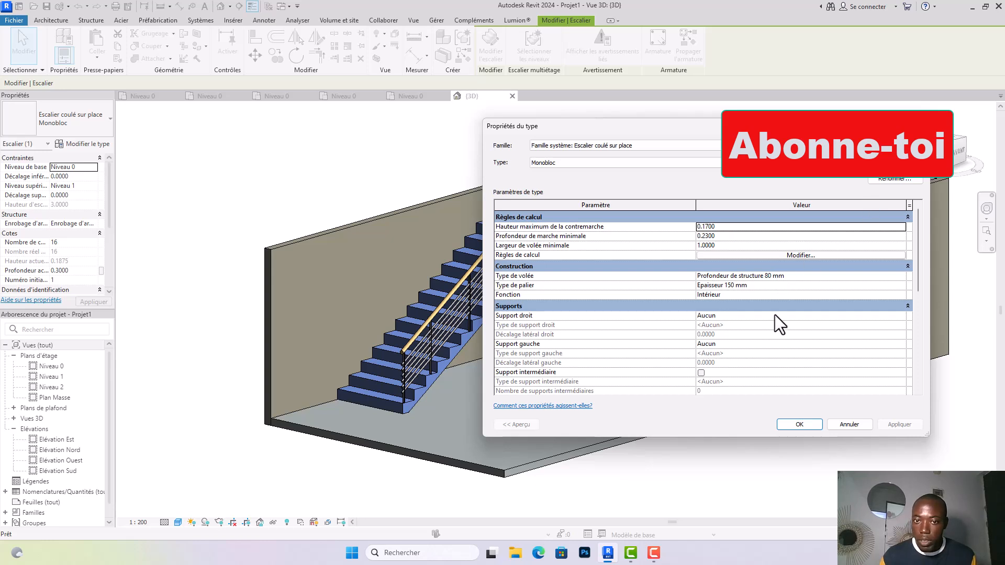
pyautogui.moveTo(621, 124); pyautogui.dragTo(593, 109)
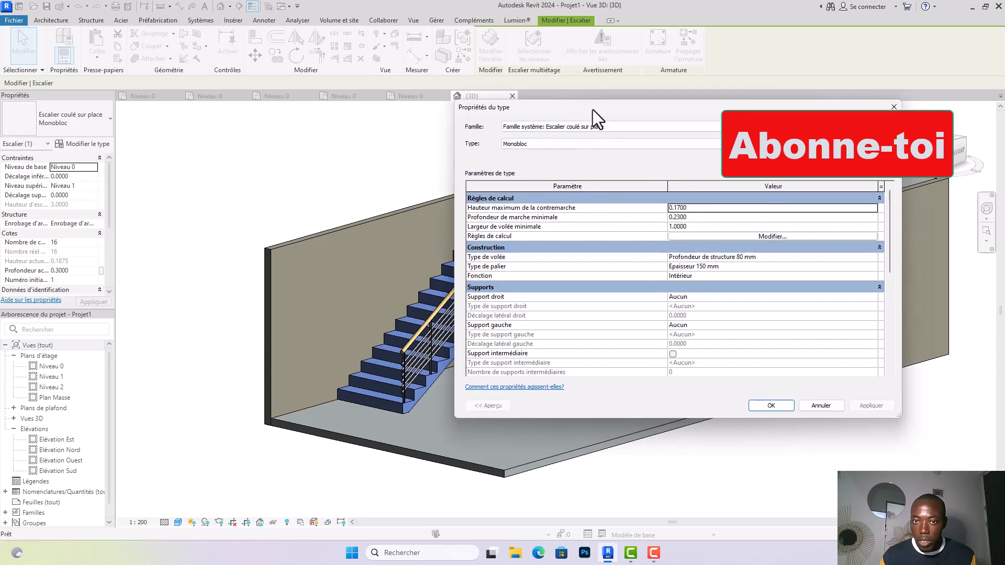
pyautogui.scroll(-10, 715, 250)
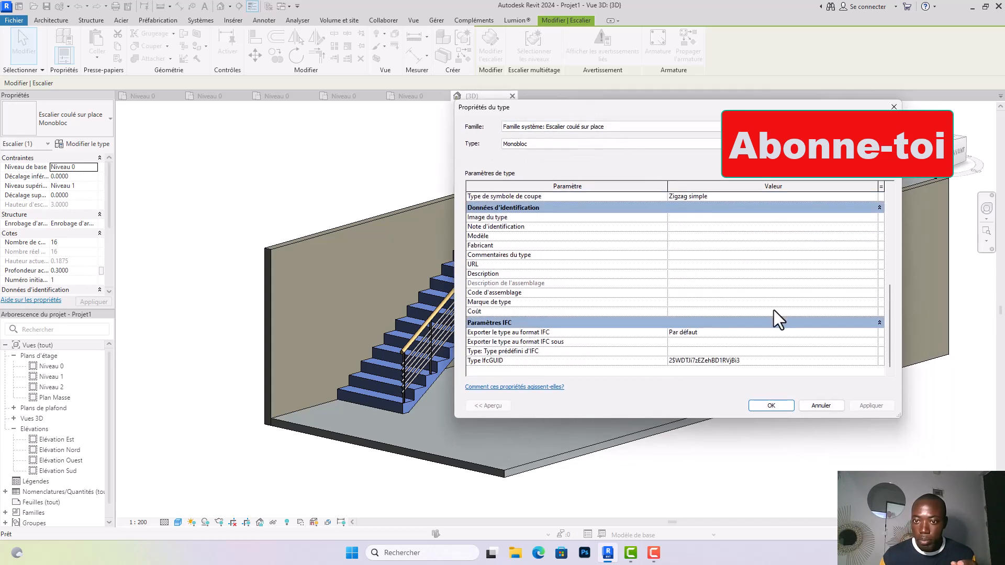
pyautogui.scroll(10, 766, 322)
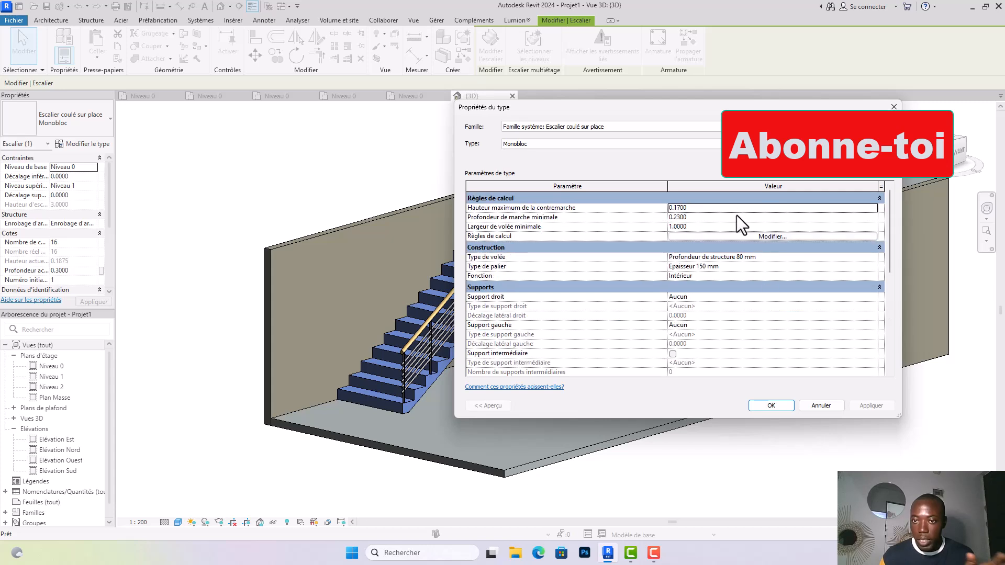
pyautogui.click(895, 107)
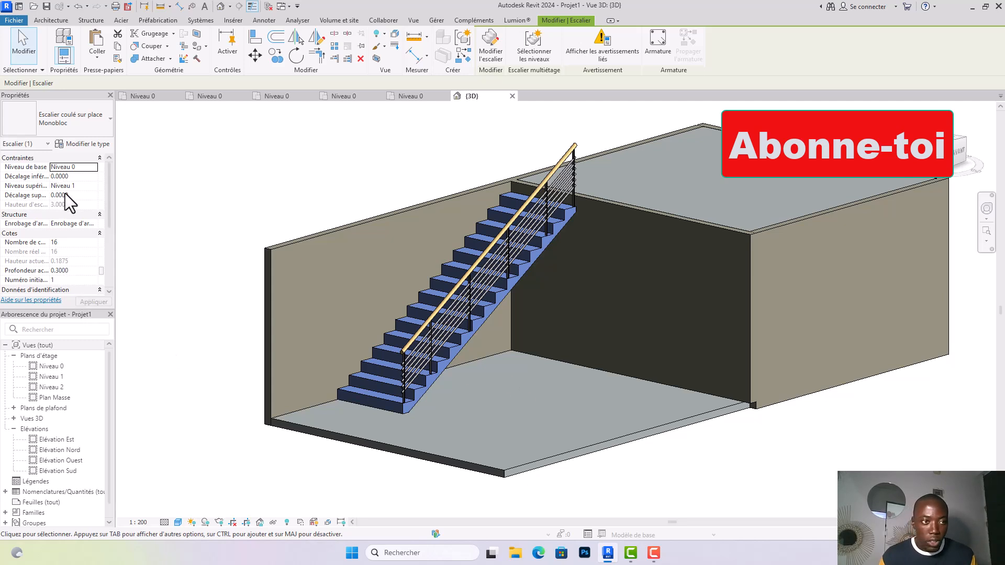
pyautogui.scroll(-3, 67, 225)
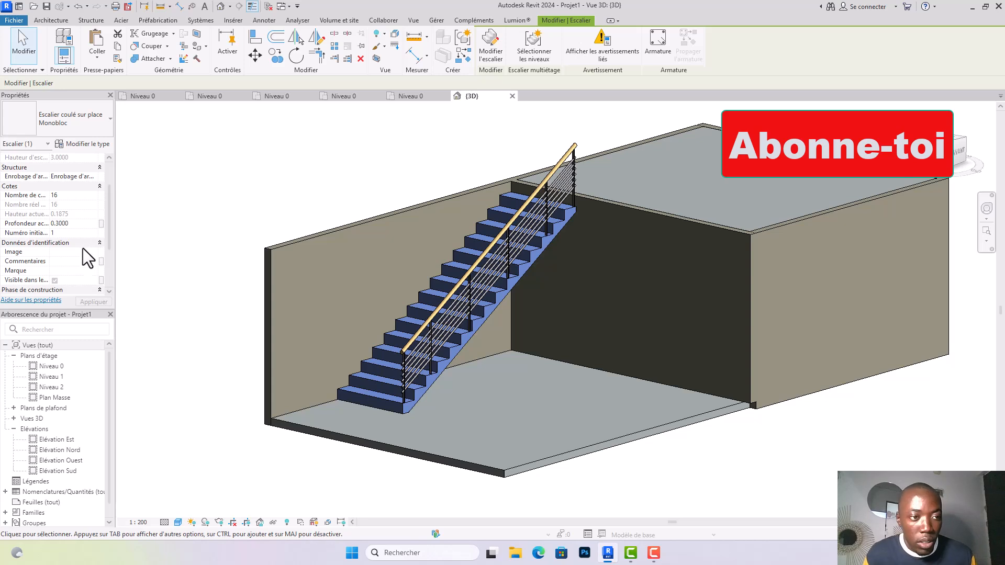
pyautogui.scroll(3, 72, 241)
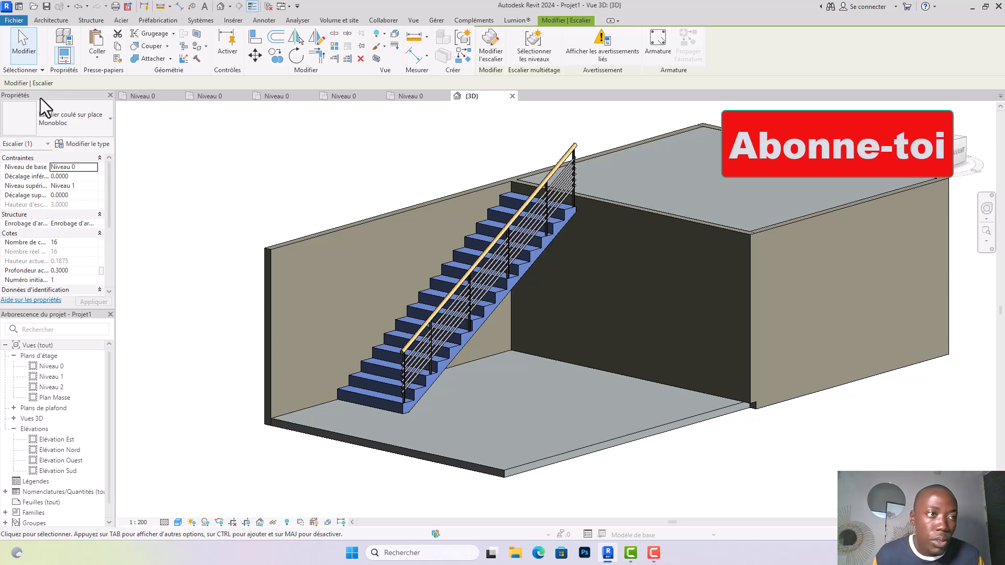
# Select the stair and examine its treads and risers up close in the 3D view.
pyautogui.click(481, 411)
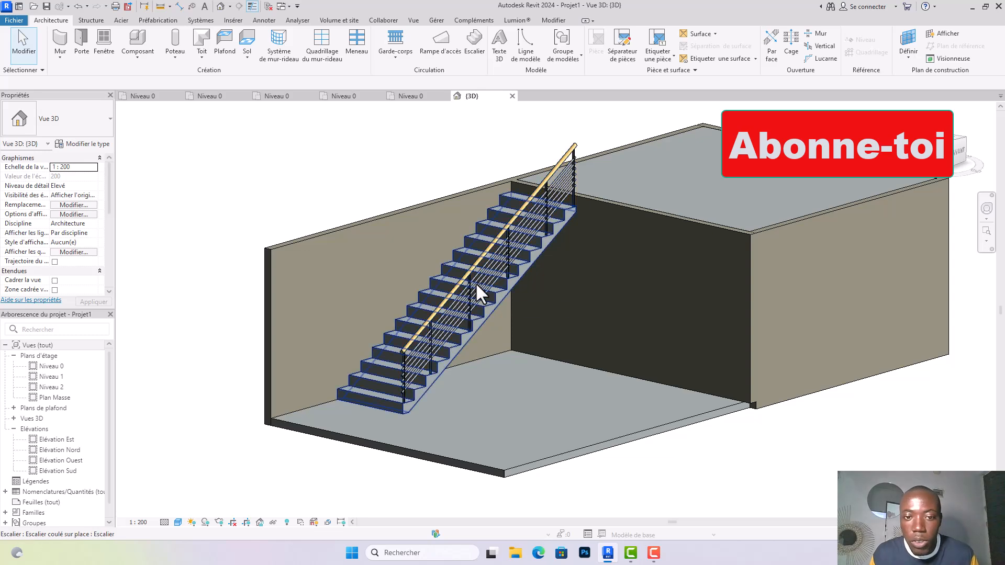
pyautogui.click(375, 401)
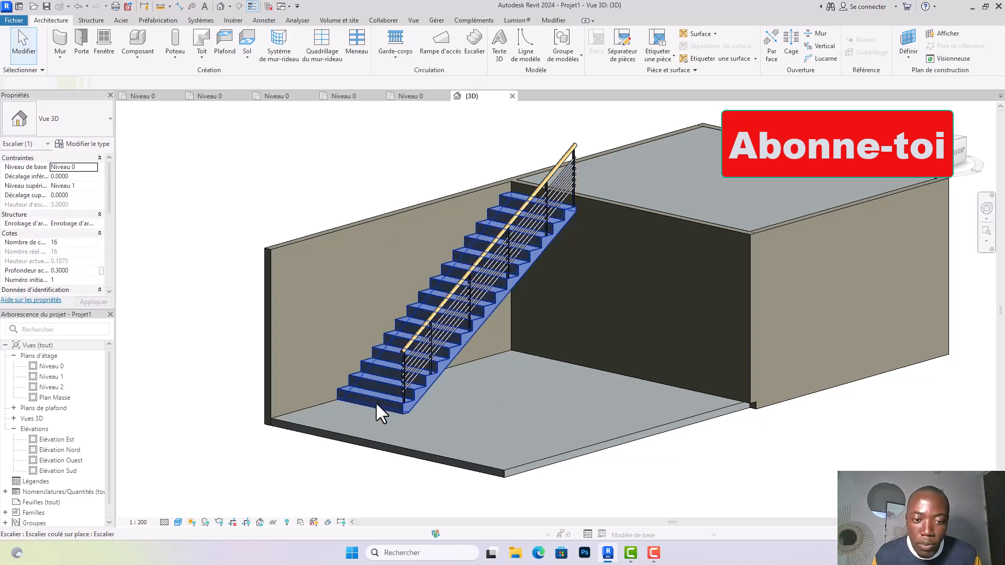
pyautogui.scroll(3, 375, 401)
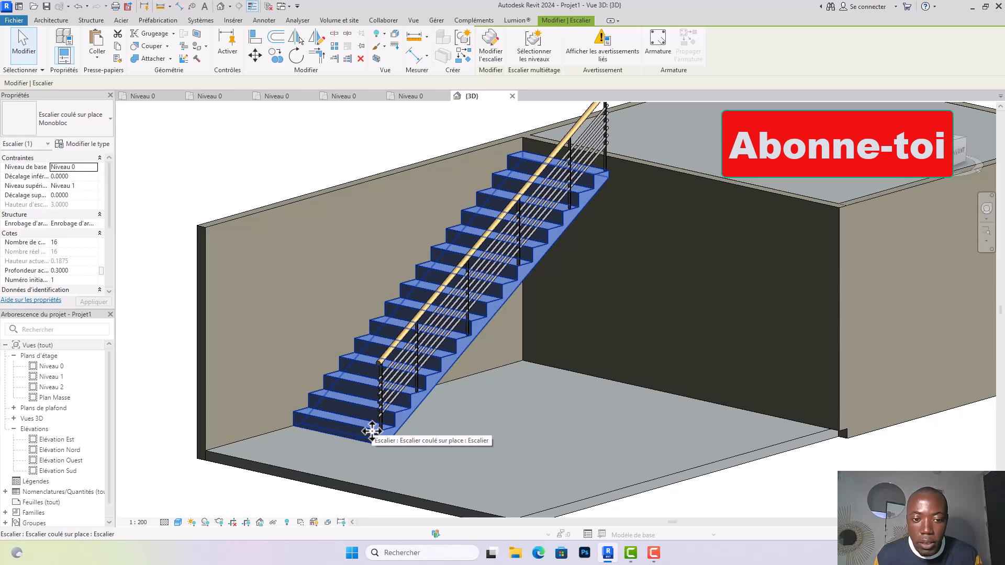
pyautogui.scroll(1, 372, 431)
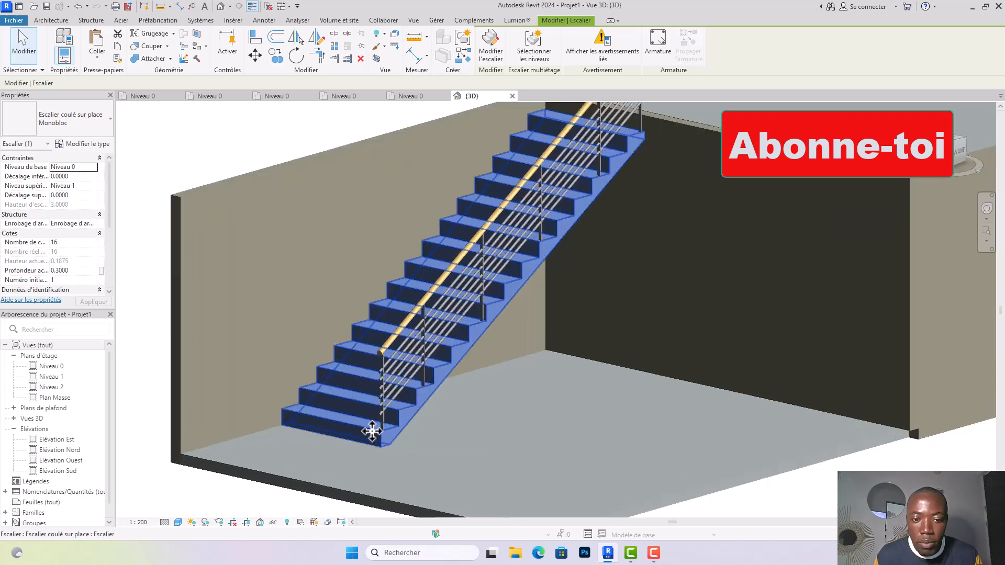
pyautogui.scroll(2, 371, 431)
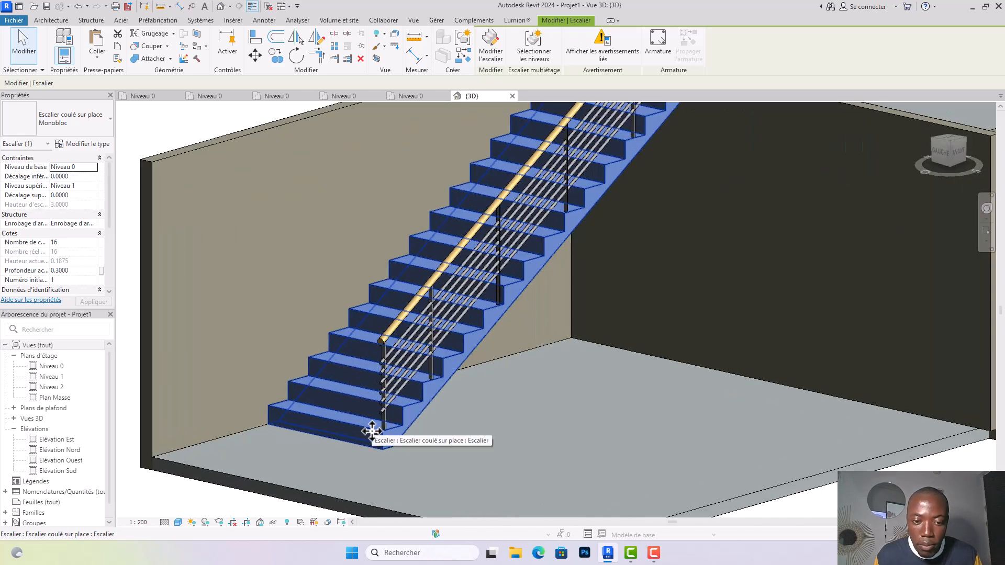
pyautogui.scroll(-3, 371, 431)
pyautogui.scroll(2, 433, 411)
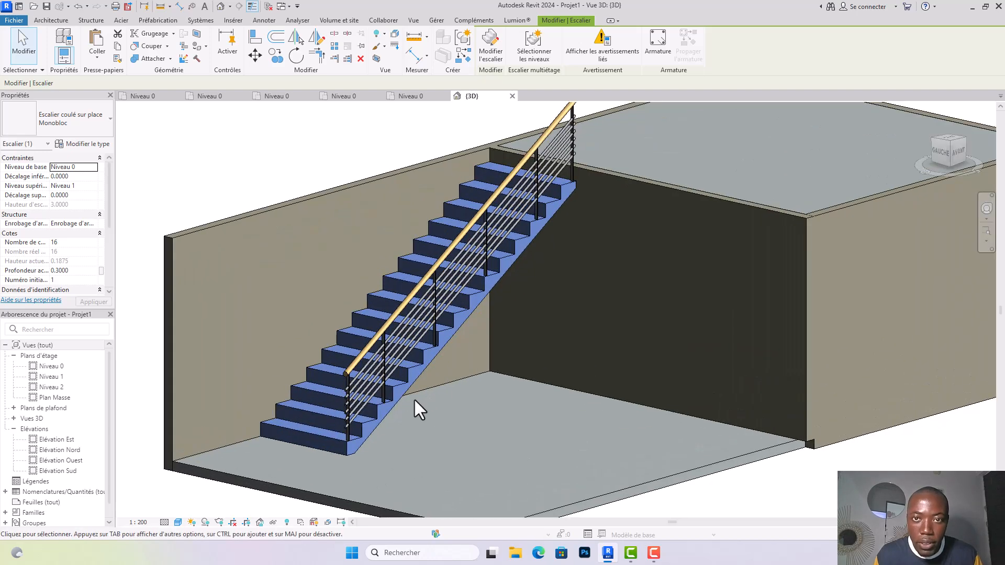
pyautogui.scroll(-2, 416, 409)
pyautogui.scroll(2, 482, 345)
pyautogui.scroll(1, 481, 348)
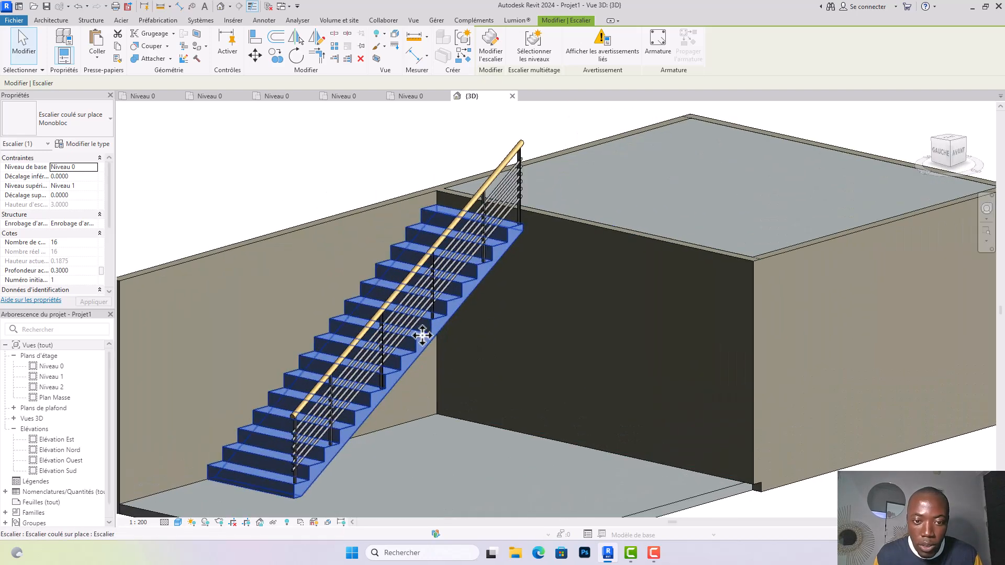
# Edit the stair and set its run type's nosing profile (Profil du nez de marche) to C-Canal-Profil : C250X30.
pyautogui.click(490, 55)
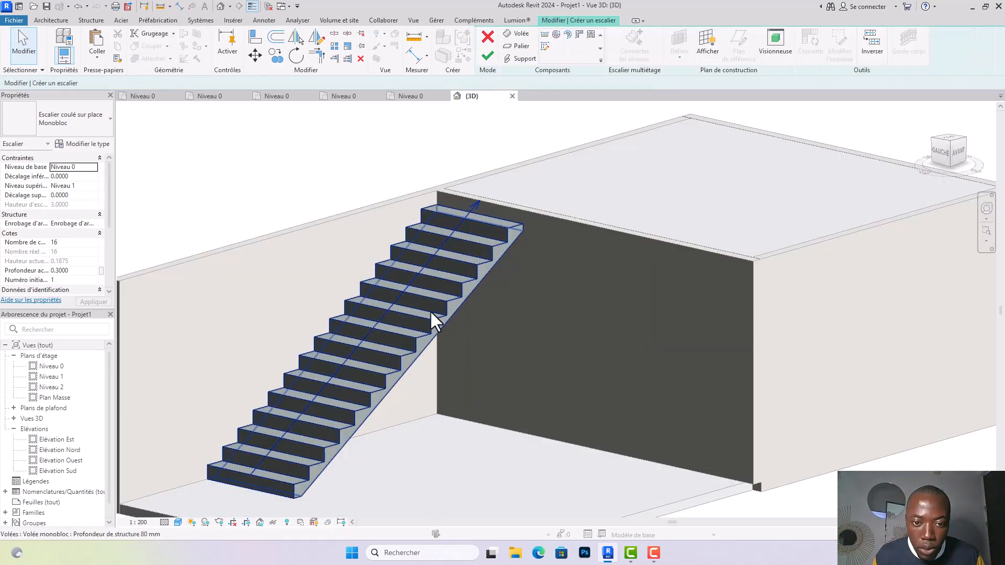
pyautogui.click(430, 311)
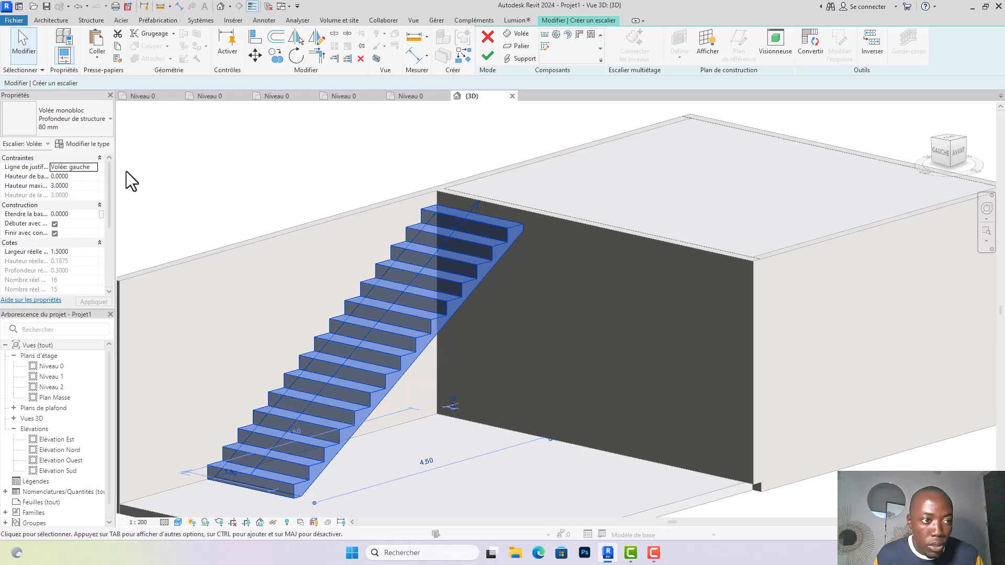
pyautogui.click(84, 144)
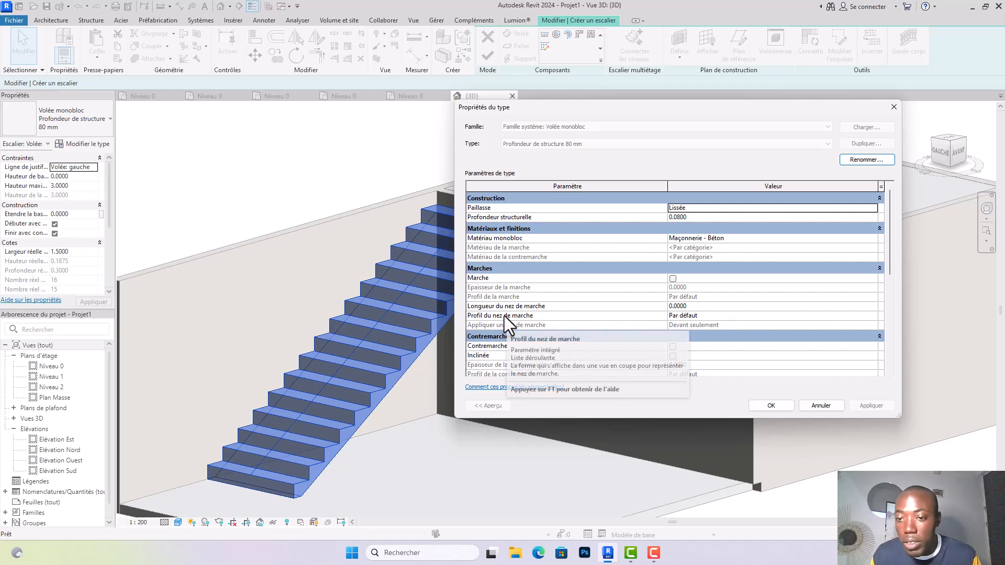
pyautogui.scroll(-1, 734, 293)
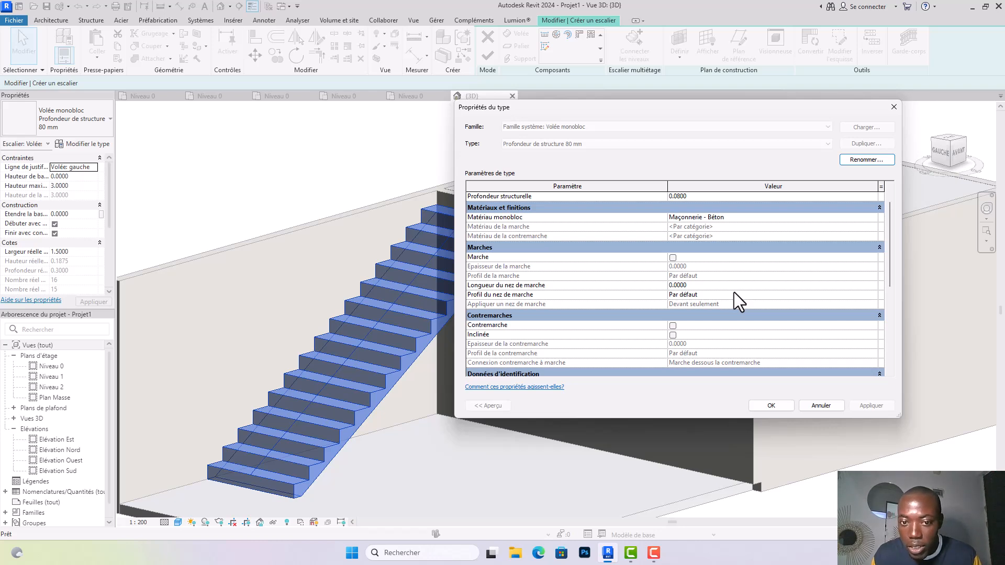
pyautogui.click(863, 287)
pyautogui.click(875, 297)
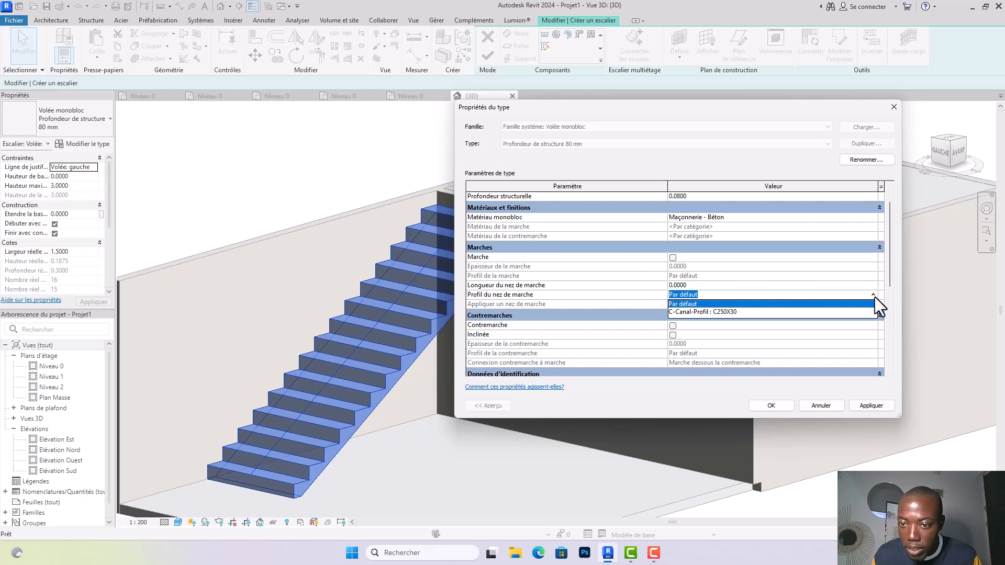
pyautogui.click(733, 312)
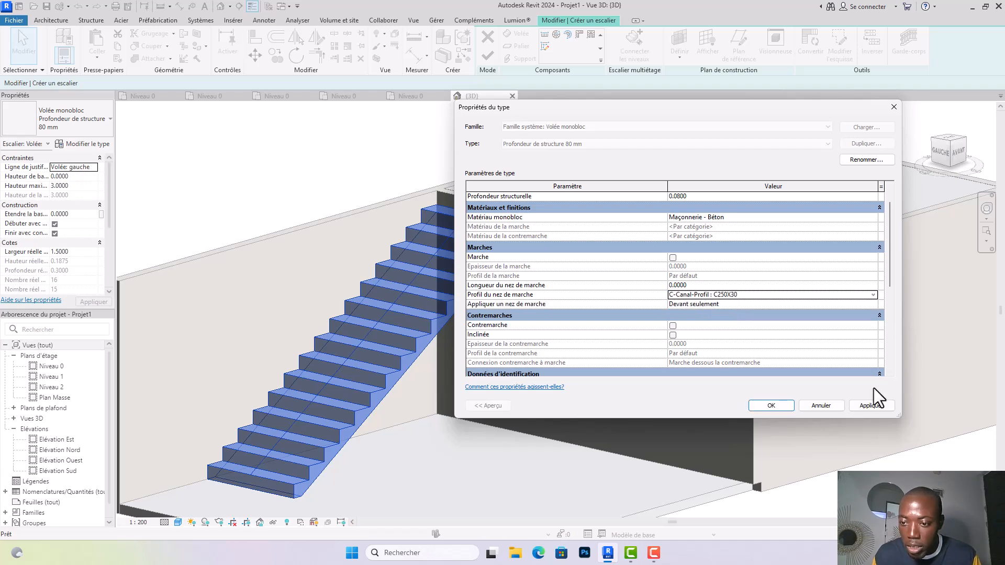
pyautogui.click(869, 407)
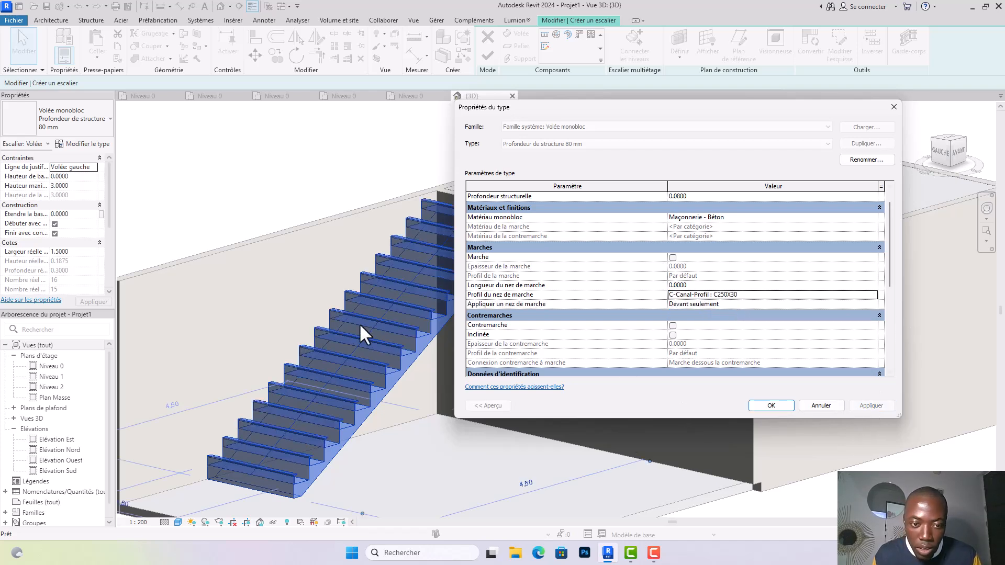
pyautogui.click(771, 406)
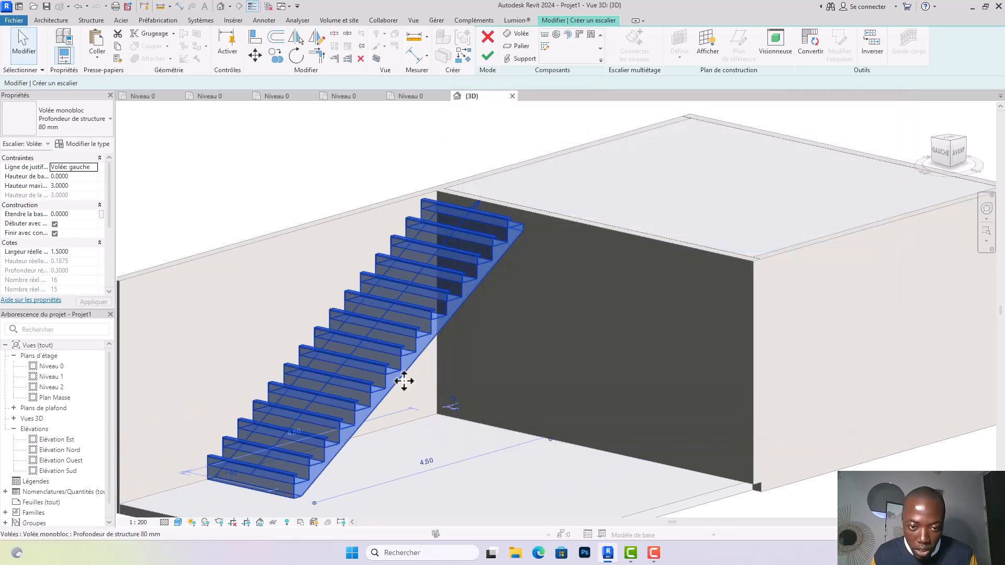
# Examine the shape of the nosing profile on the stair's treads from the front and up close.
pyautogui.scroll(3, 659, 328)
pyautogui.scroll(-2, 660, 331)
pyautogui.click(506, 375)
pyautogui.keyDown('shift'); pyautogui.moveTo(506, 374); pyautogui.dragTo(416, 357, button='middle'); pyautogui.keyUp('shift')
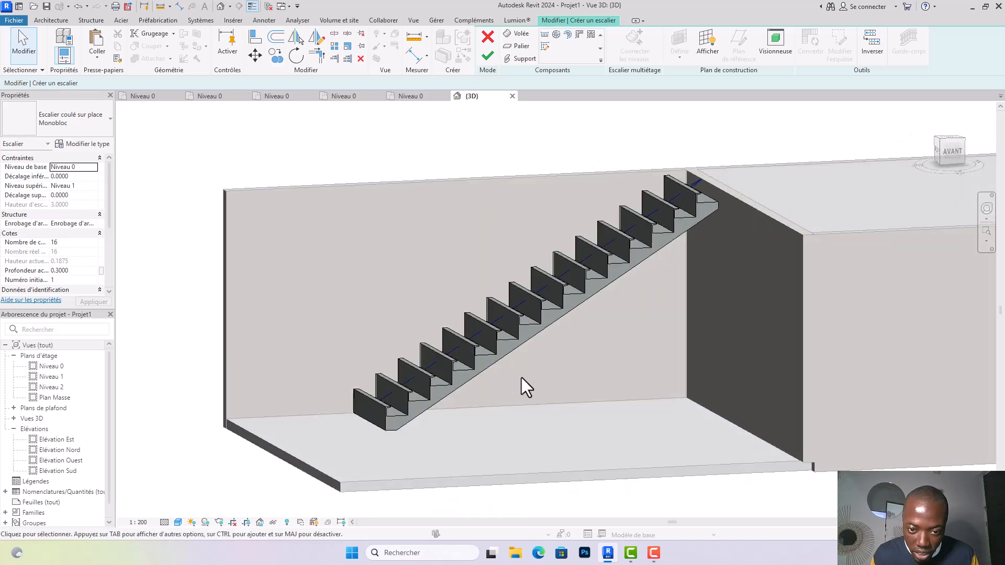
pyautogui.scroll(3, 521, 378)
pyautogui.scroll(2, 472, 314)
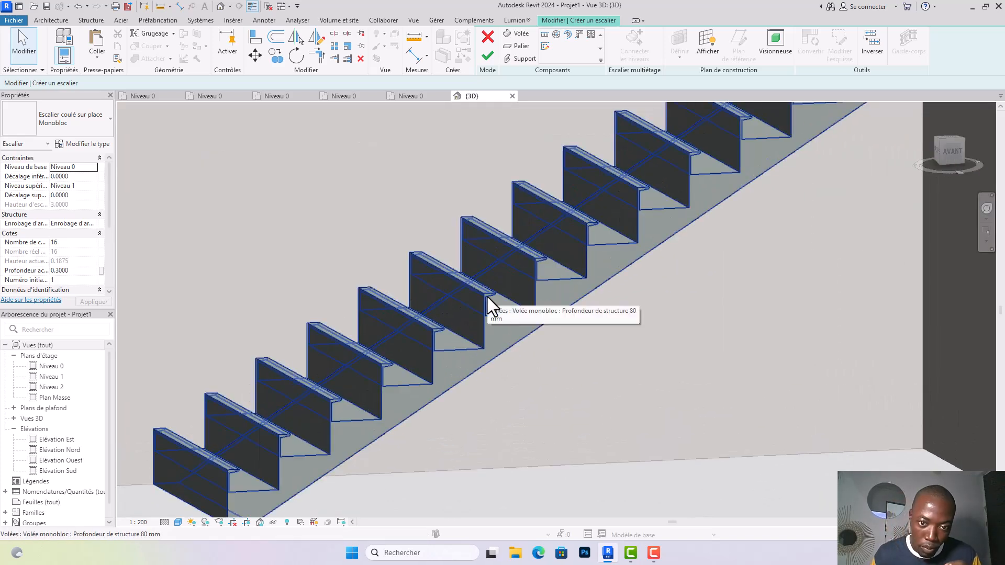
pyautogui.scroll(-2, 474, 298)
pyautogui.scroll(-2, 458, 297)
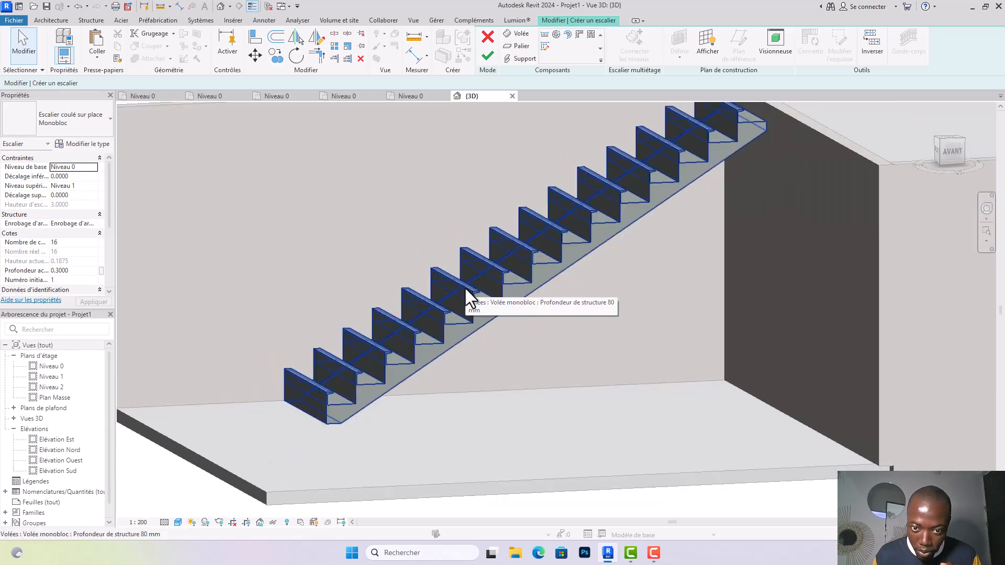
# Reset the run type's nosing profile to Par défaut, then finish editing the stair without saving the project.
pyautogui.click(465, 290)
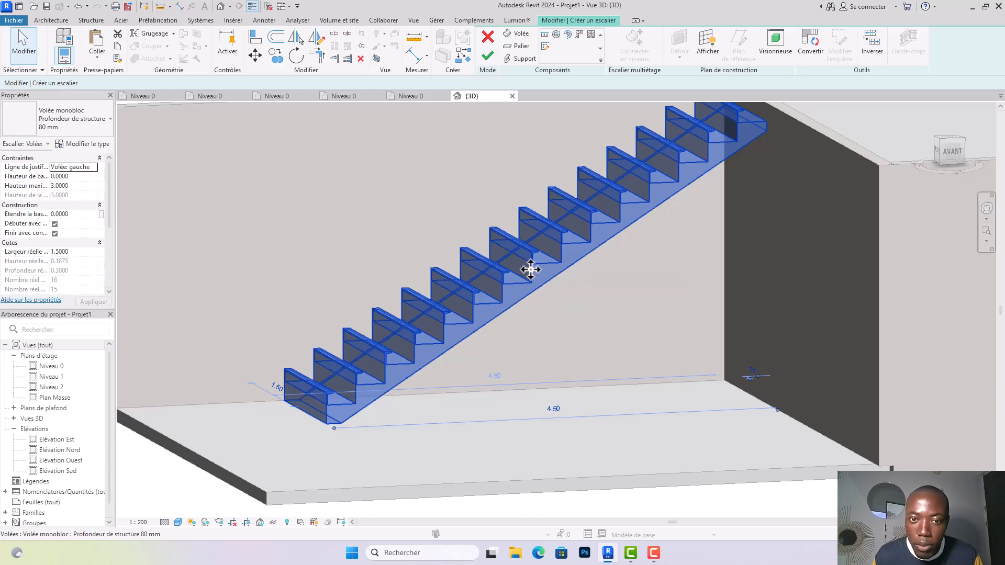
pyautogui.click(81, 144)
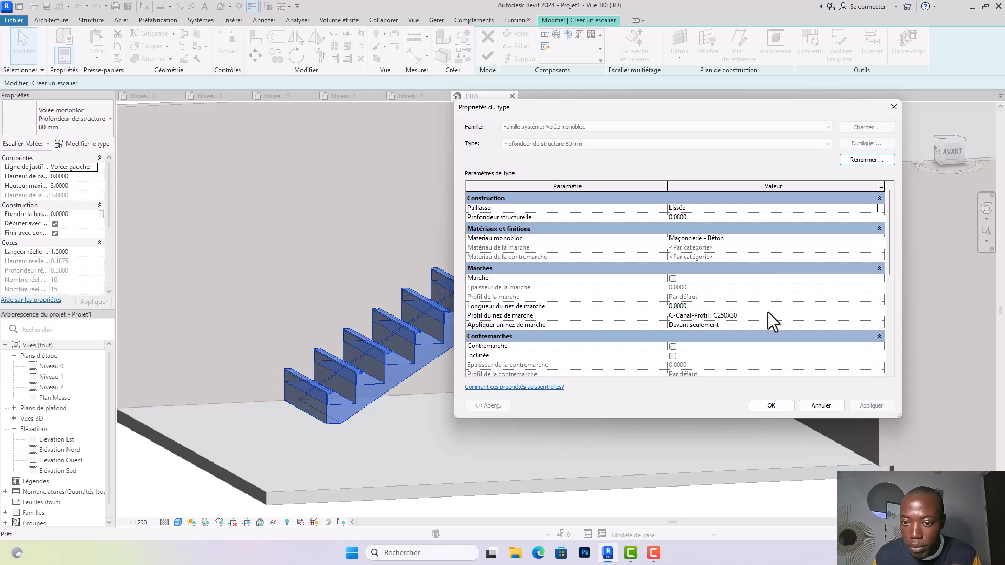
pyautogui.click(874, 315)
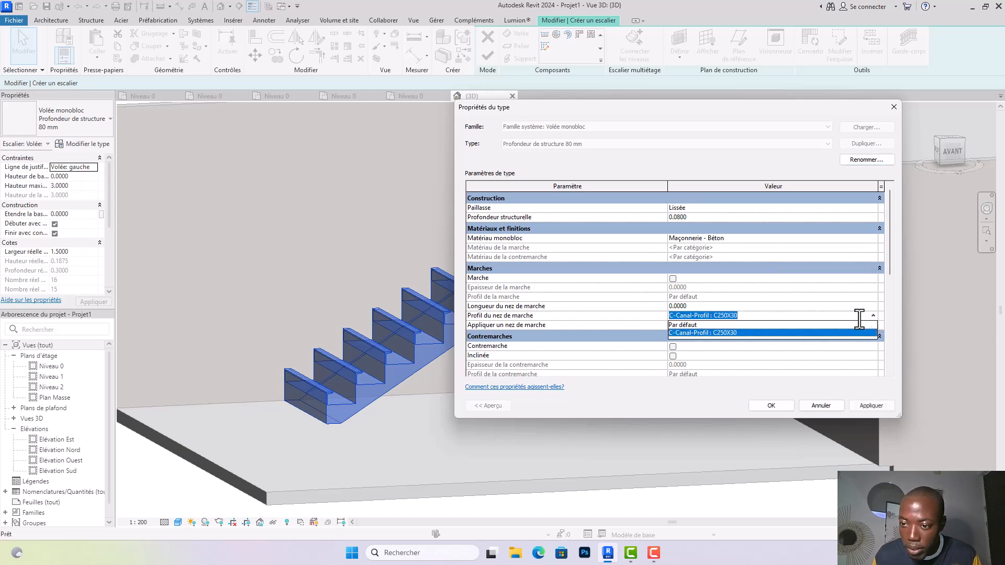
pyautogui.click(736, 326)
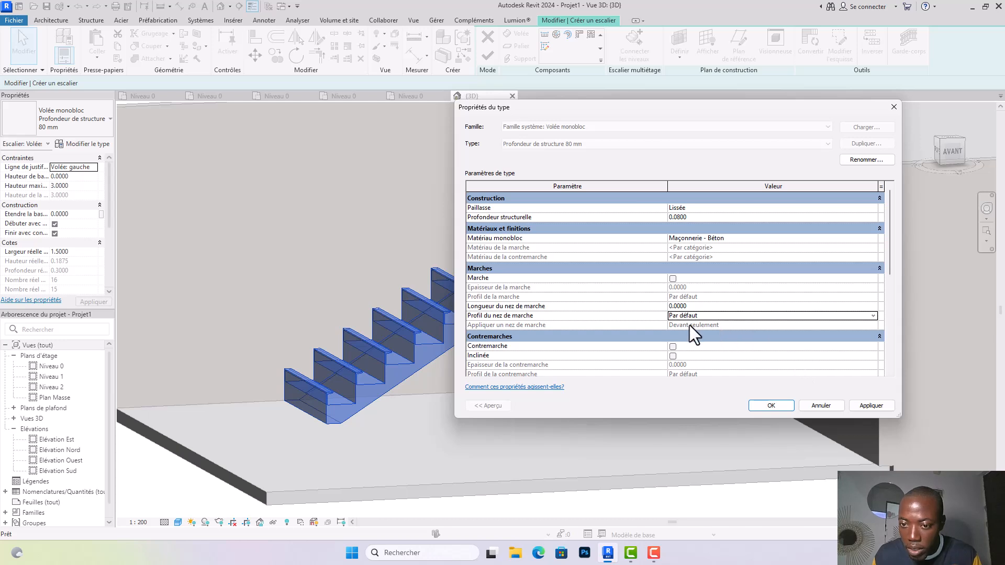
pyautogui.click(866, 406)
pyautogui.click(765, 405)
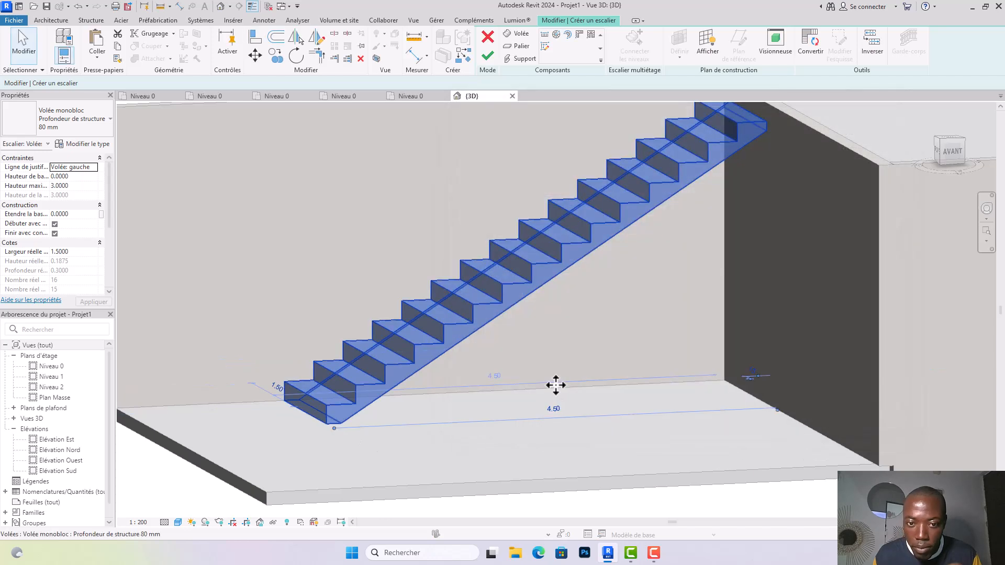
pyautogui.click(416, 223)
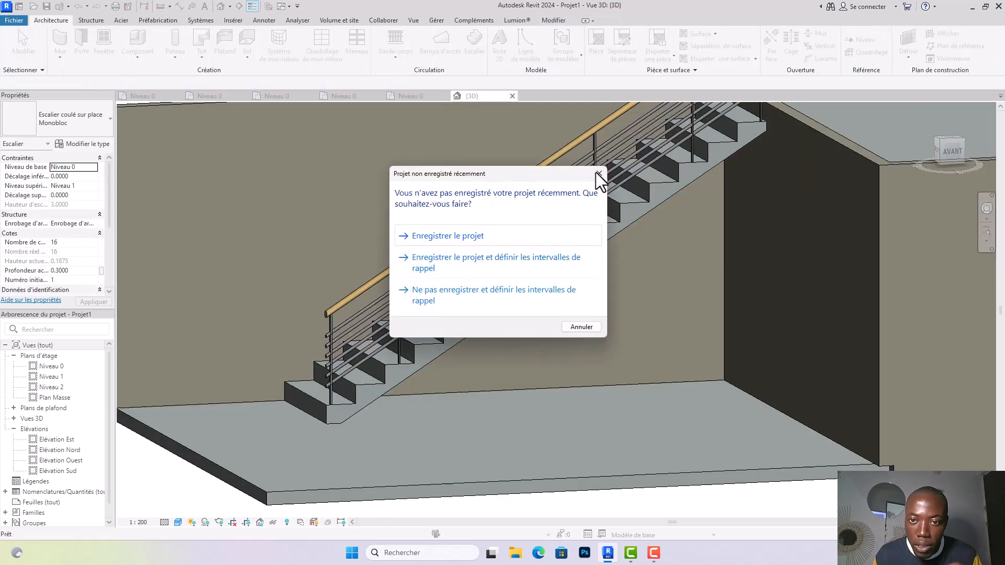
pyautogui.click(598, 174)
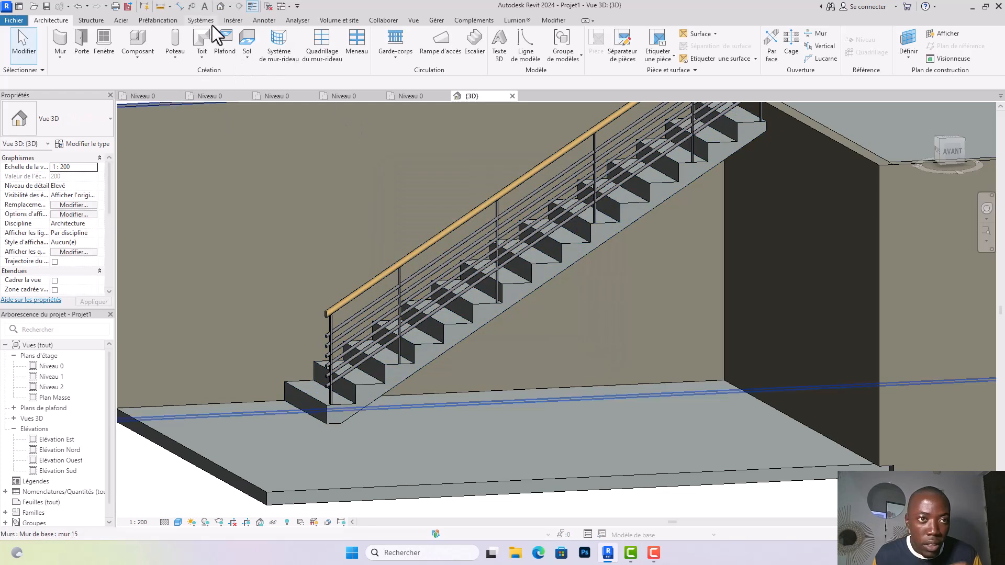
# Load the profile family Nez de marche - Rayon from the library's Profils > Escaliers folder.
pyautogui.click(226, 20)
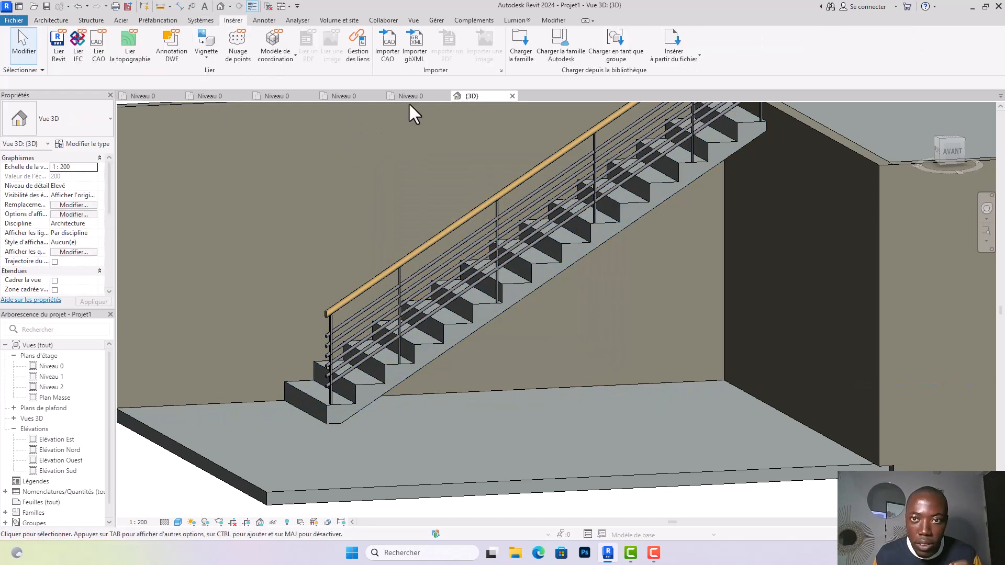
pyautogui.click(526, 60)
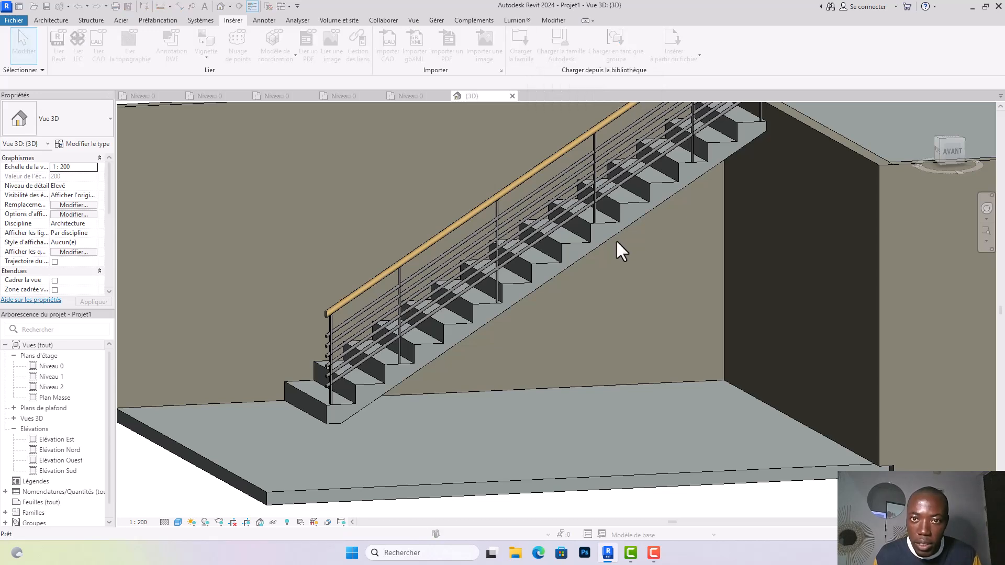
pyautogui.scroll(-3, 413, 310)
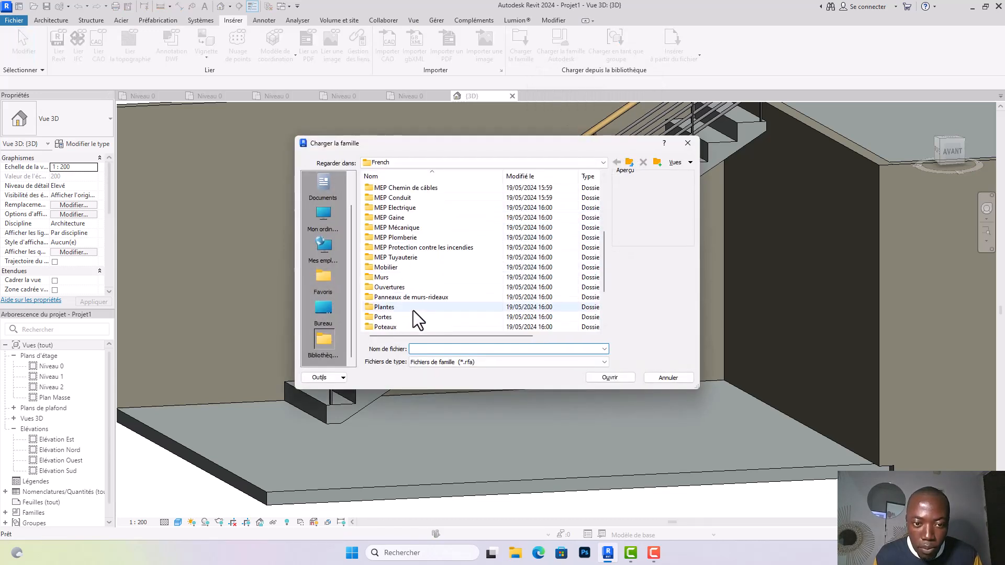
pyautogui.scroll(-2, 414, 310)
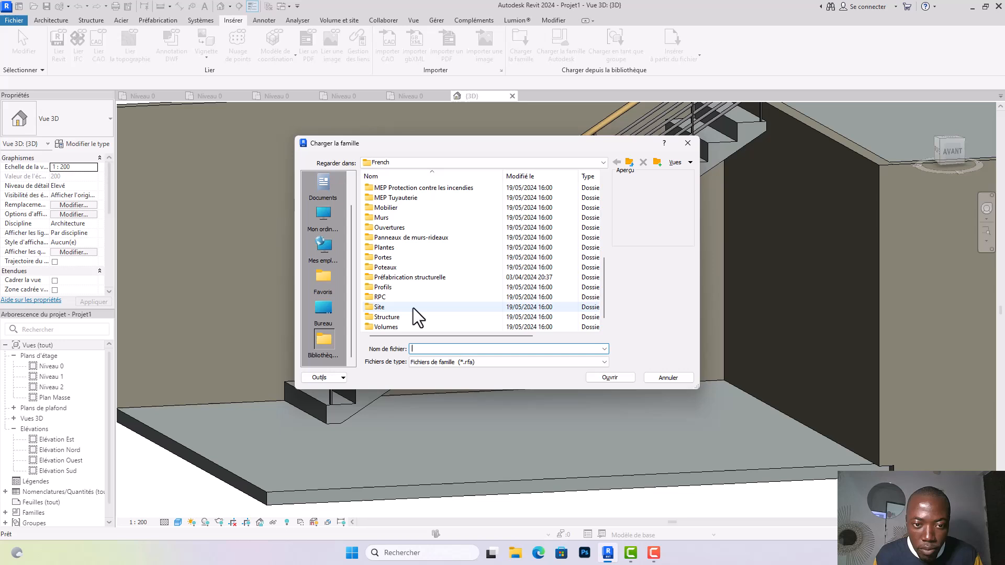
pyautogui.doubleClick(388, 287)
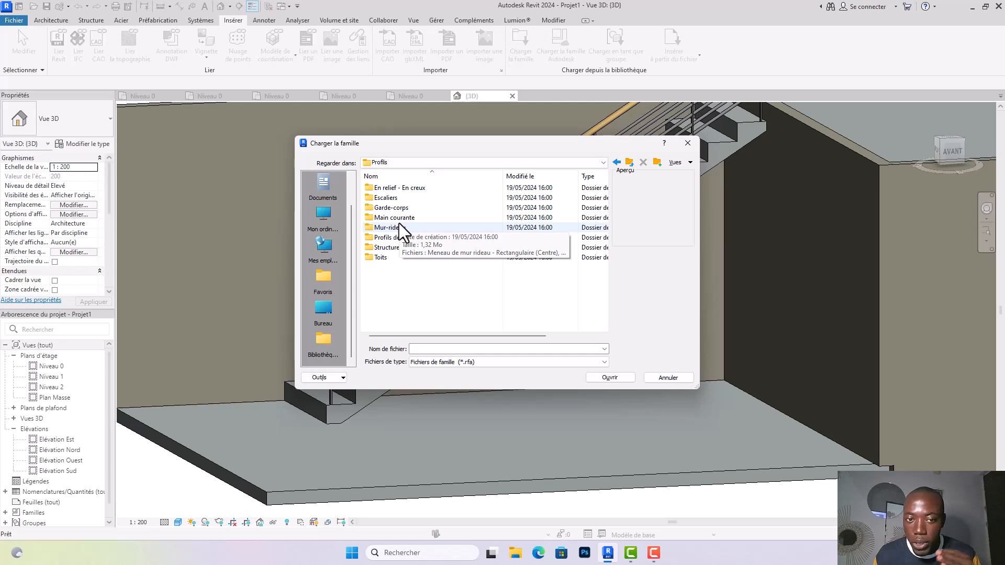
pyautogui.doubleClick(385, 197)
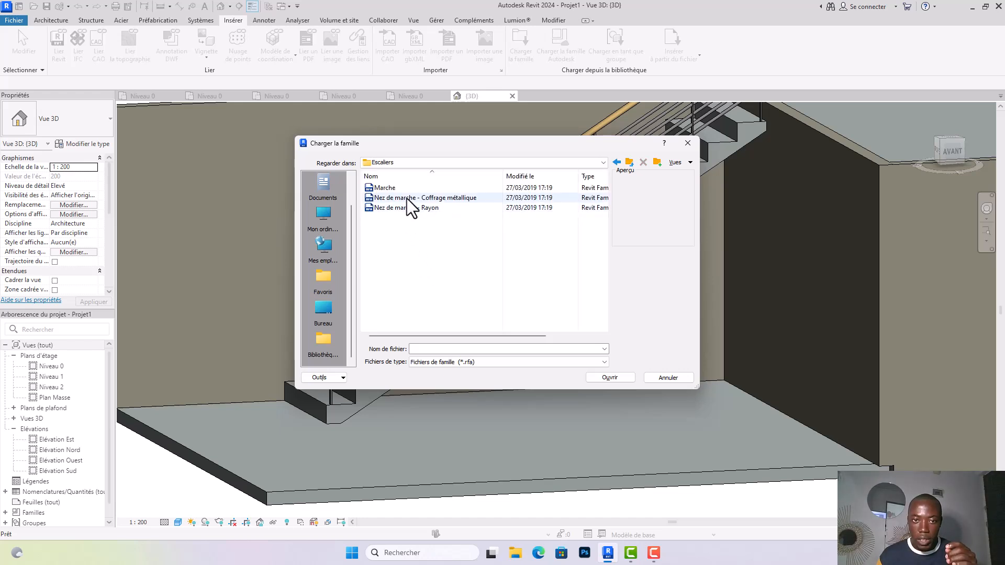
pyautogui.click(406, 199)
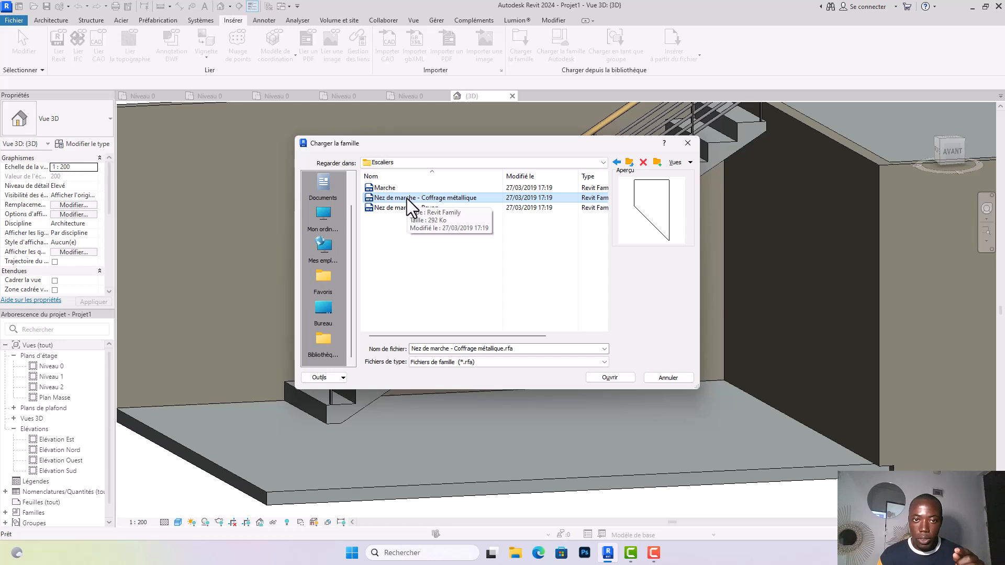
pyautogui.click(394, 209)
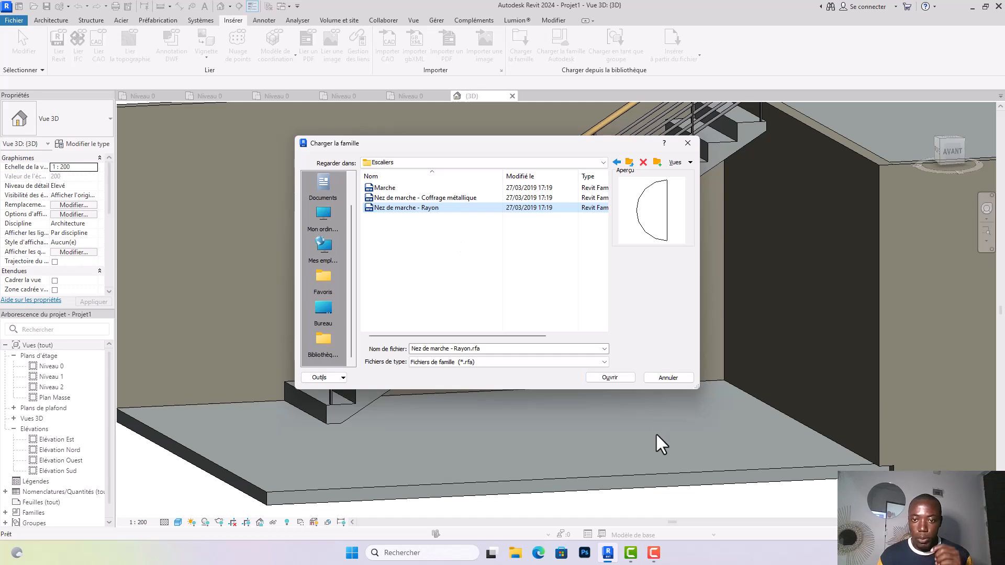
pyautogui.click(624, 381)
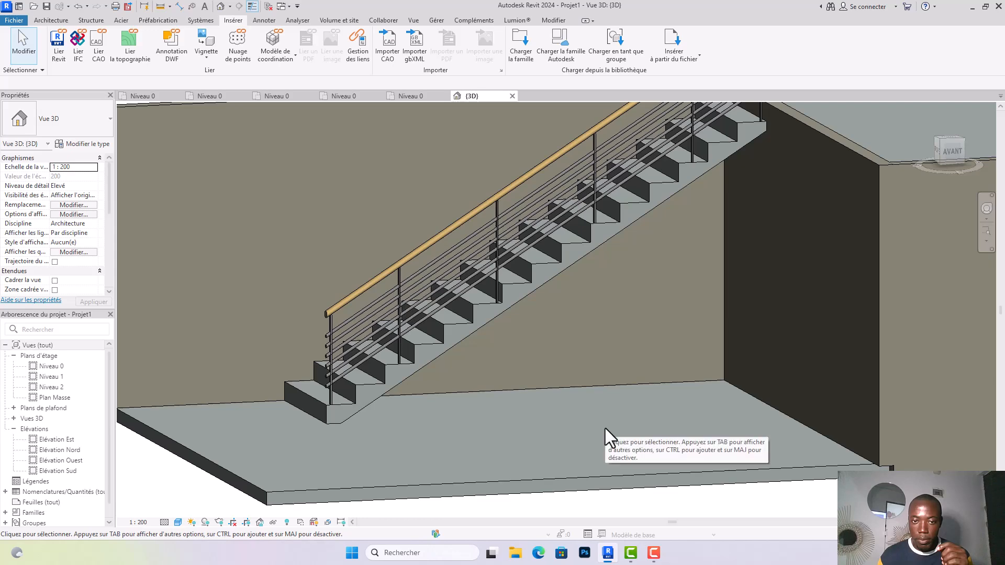
pyautogui.scroll(4, 401, 335)
pyautogui.scroll(-1, 450, 348)
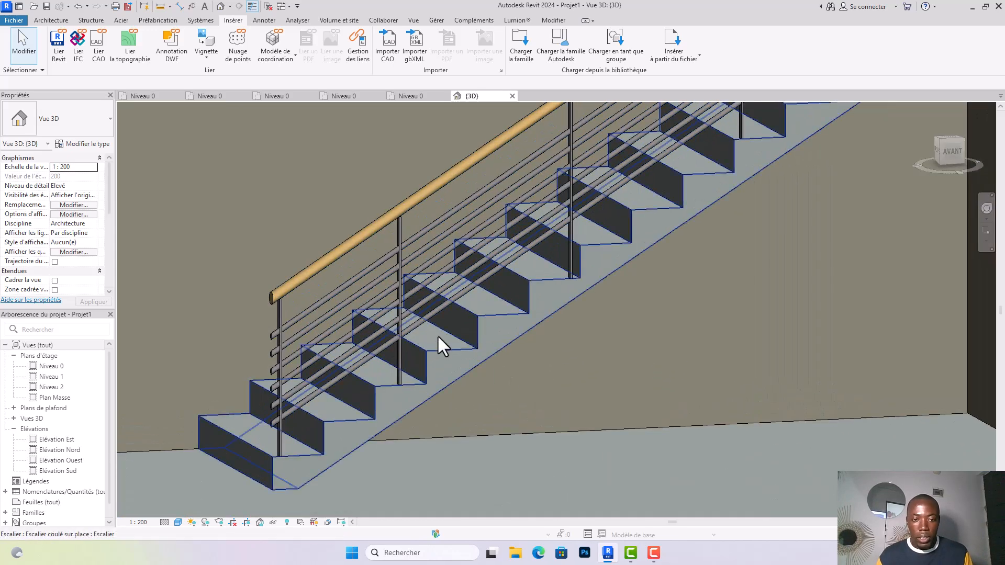
# Examine the stair's treads and risers up close and from the lower end of the flight.
pyautogui.scroll(4, 460, 343)
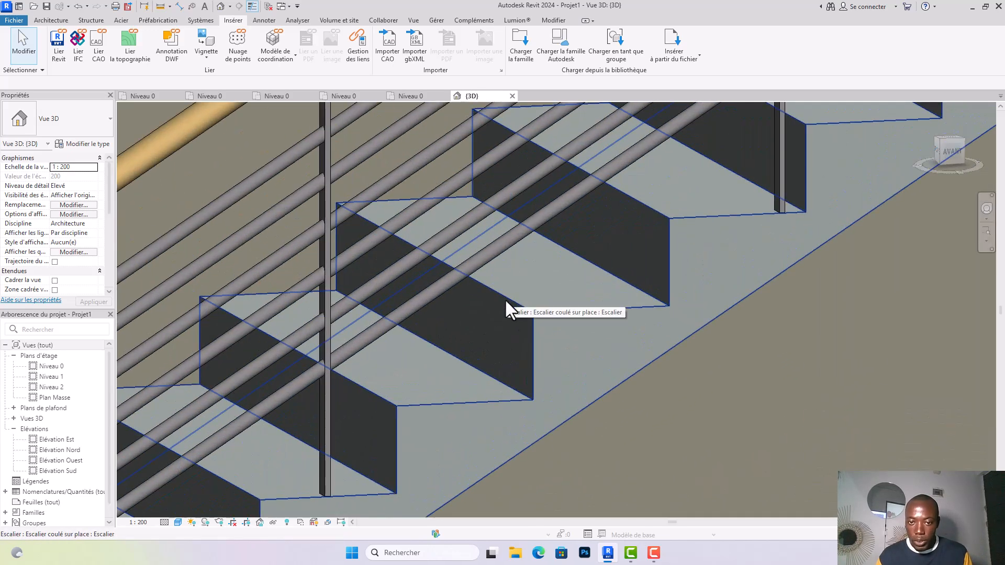
pyautogui.scroll(4, 531, 312)
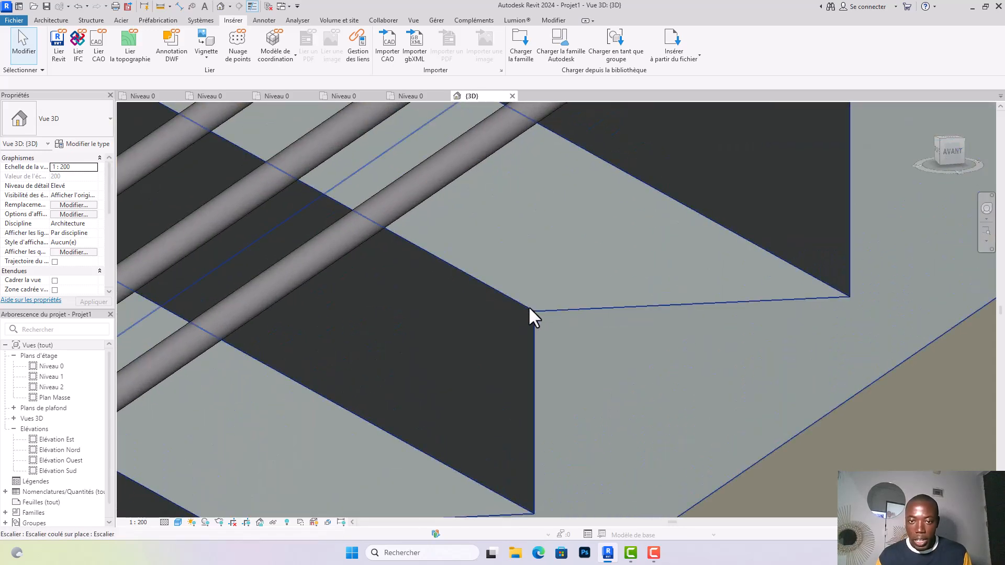
pyautogui.scroll(-5, 529, 306)
pyautogui.keyDown('shift'); pyautogui.moveTo(529, 306); pyautogui.dragTo(565, 431, button='middle'); pyautogui.keyUp('shift')
pyautogui.keyDown('shift'); pyautogui.moveTo(515, 367); pyautogui.dragTo(426, 420, button='middle'); pyautogui.keyUp('shift')
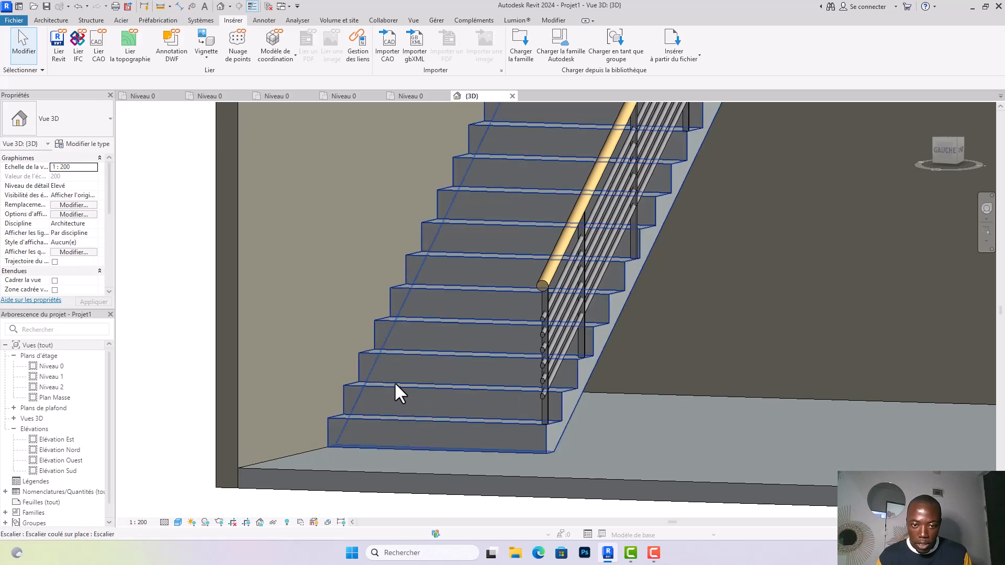
pyautogui.scroll(1, 397, 392)
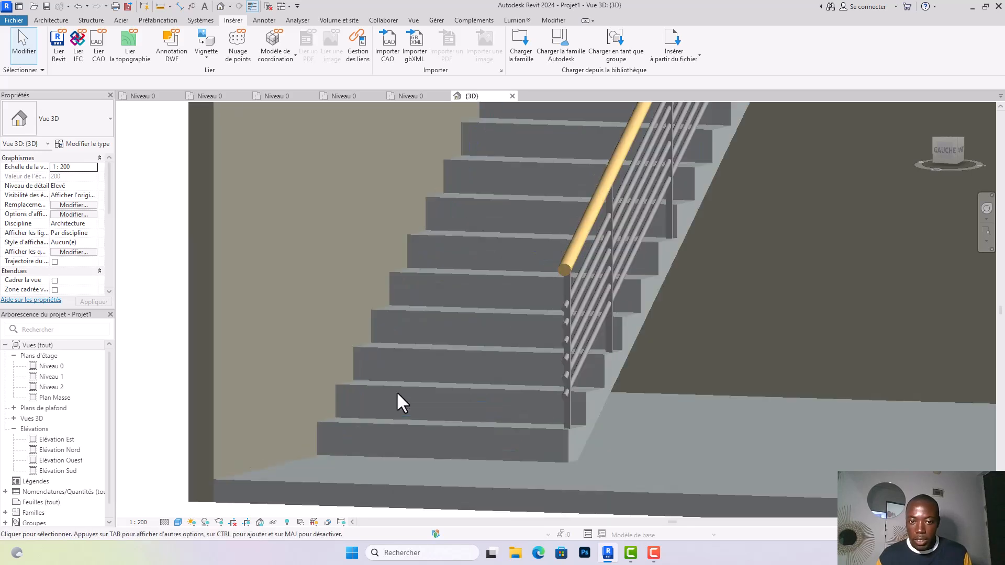
pyautogui.scroll(1, 397, 393)
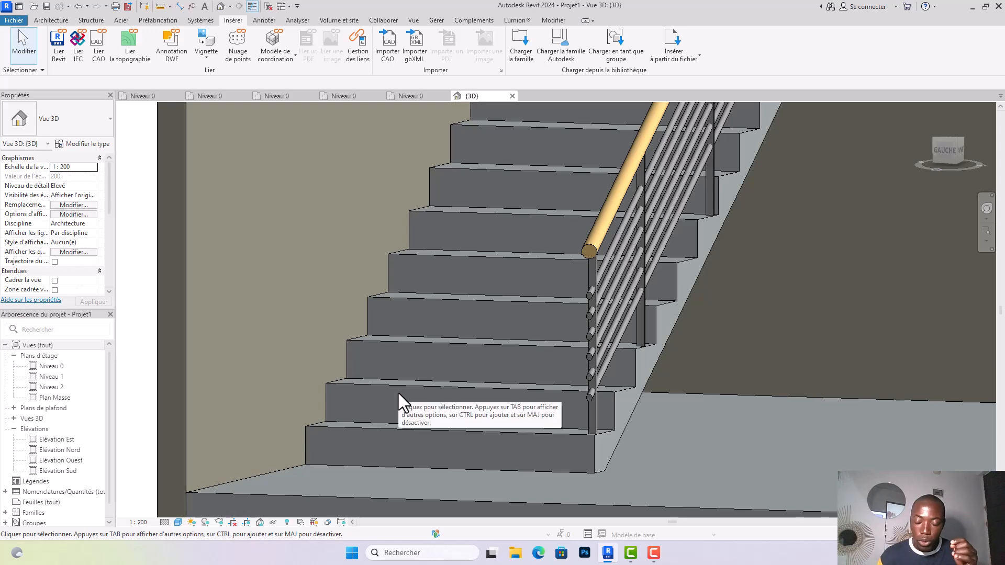
pyautogui.scroll(-1, 398, 394)
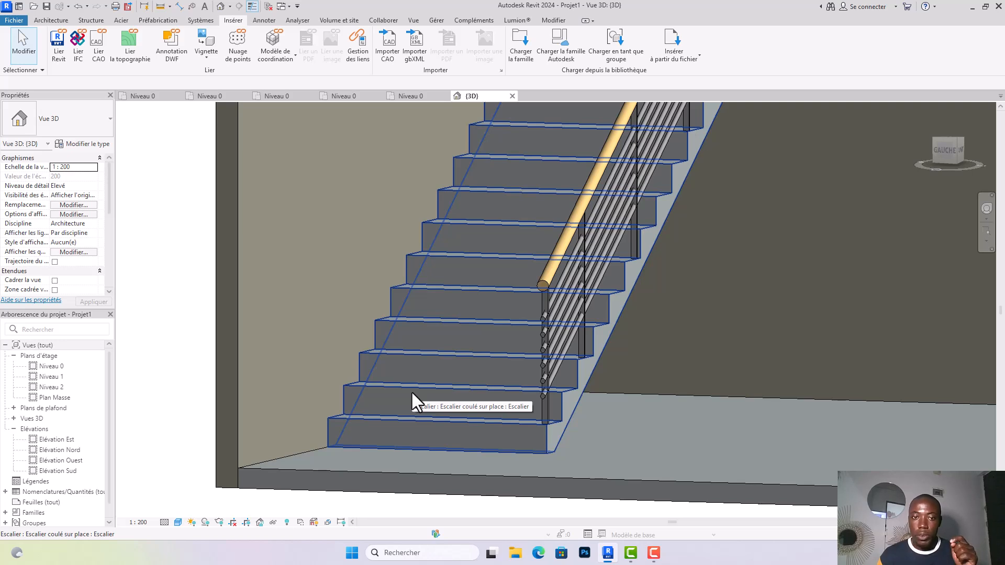
pyautogui.scroll(-2, 491, 407)
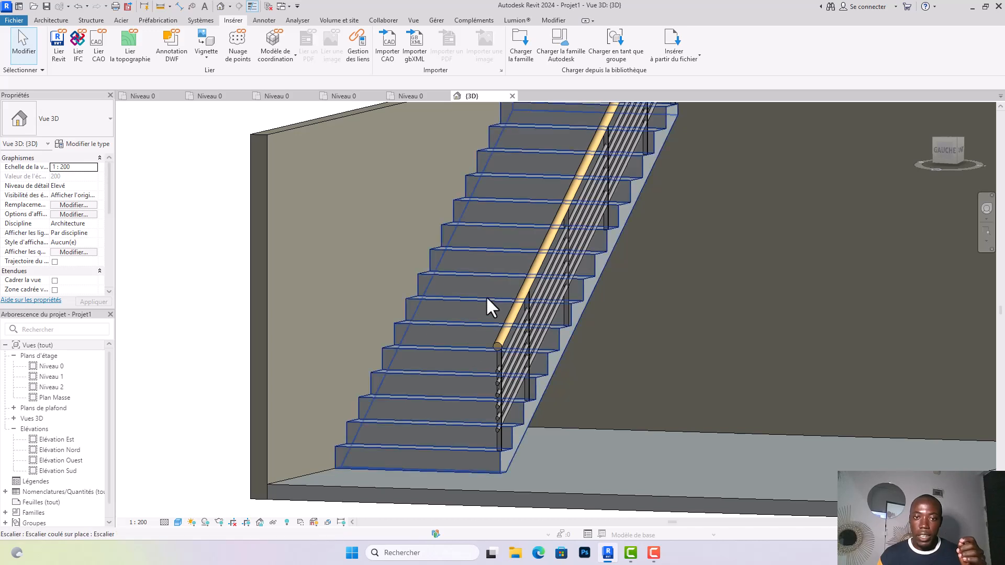
pyautogui.moveTo(486, 296); pyautogui.dragTo(493, 341, button='middle')
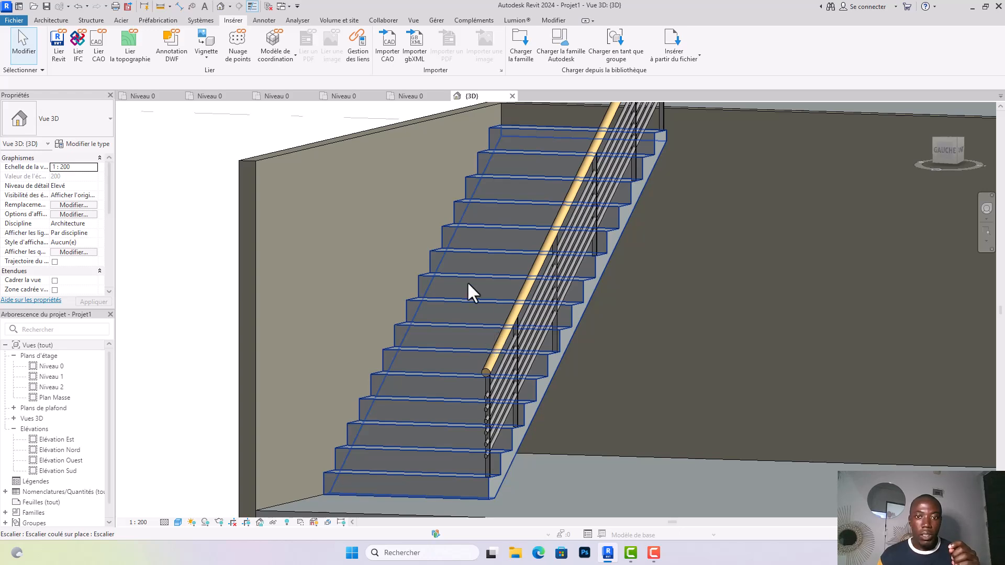
pyautogui.scroll(-2, 467, 281)
pyautogui.scroll(1, 550, 262)
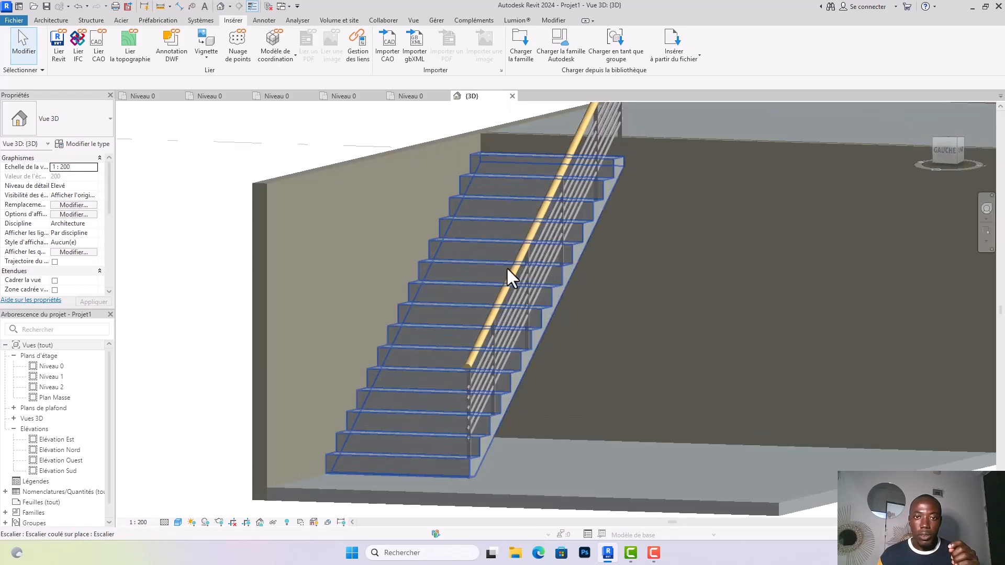
# Edit the stair and set its run type's nosing profile (Profil du nez de marche) to Nez de marche - Rayon : 40mm.
pyautogui.click(479, 284)
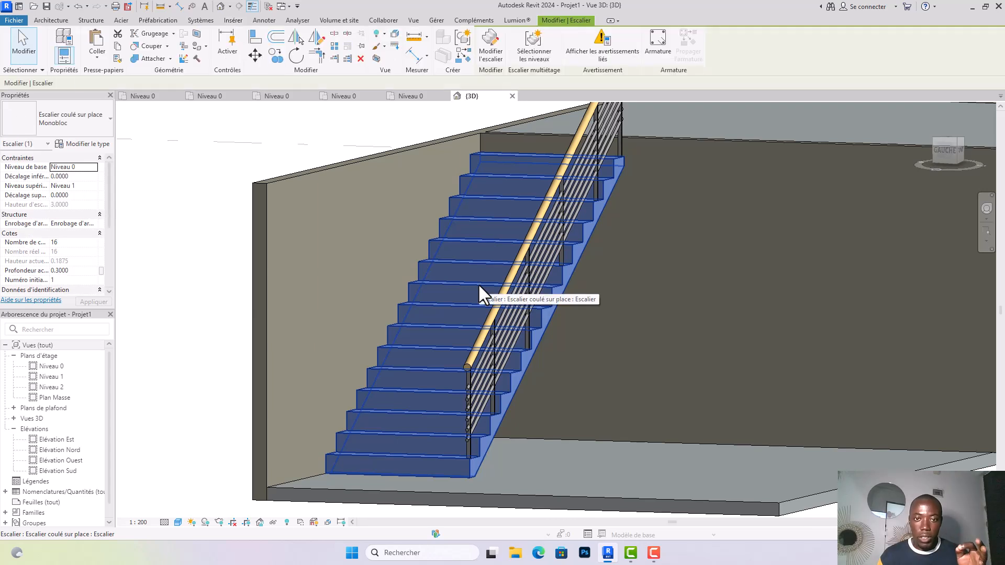
pyautogui.click(486, 58)
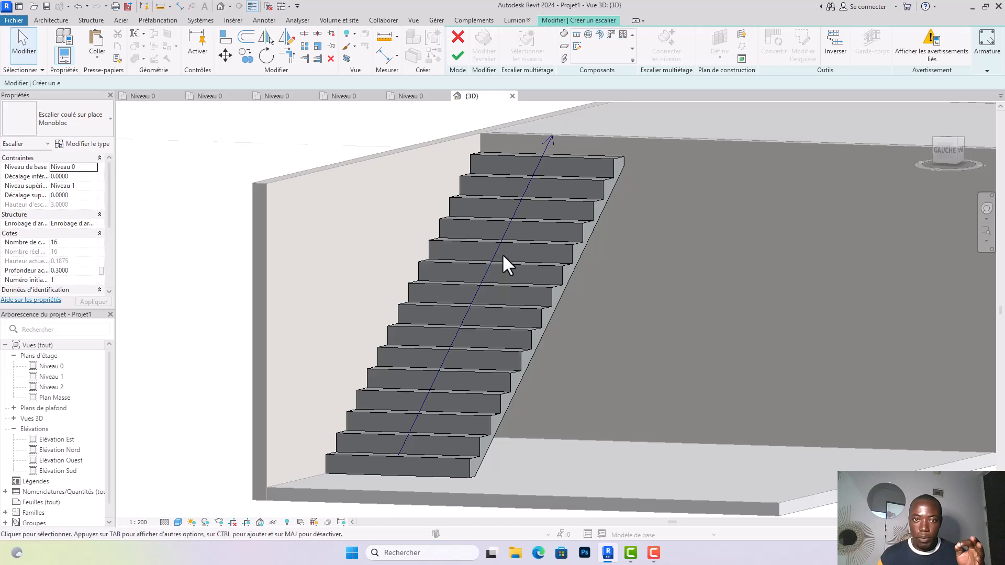
pyautogui.click(506, 283)
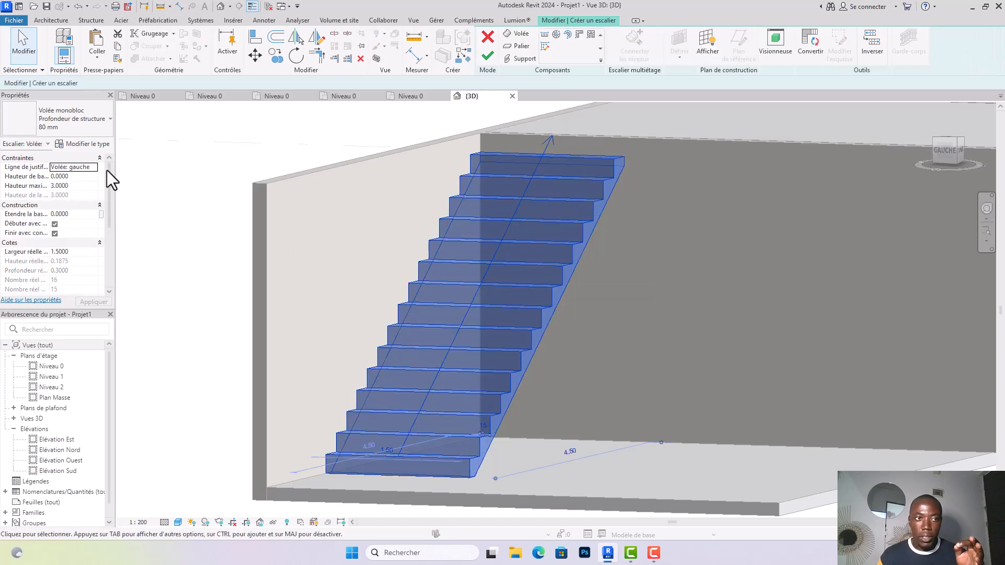
pyautogui.click(87, 144)
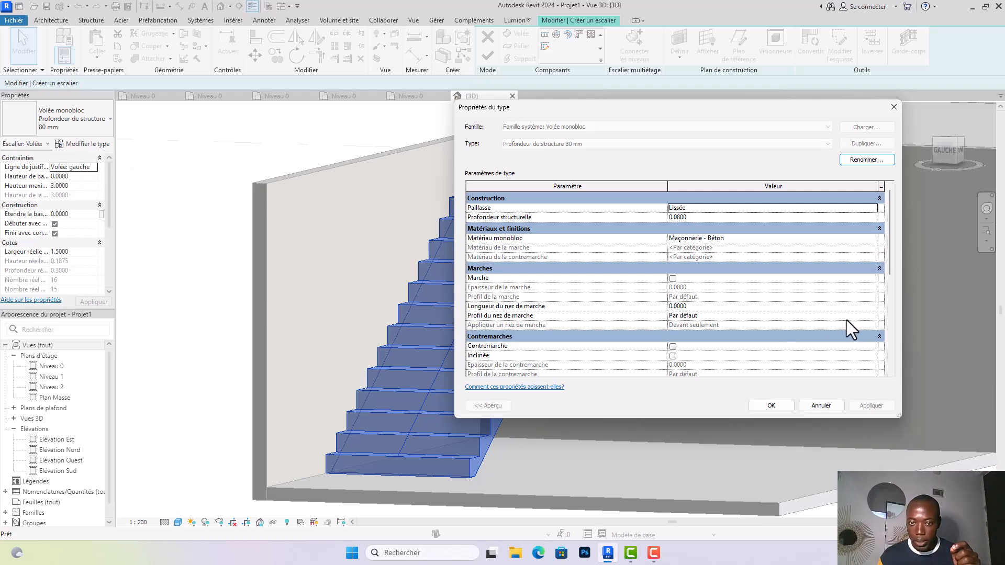
pyautogui.click(856, 316)
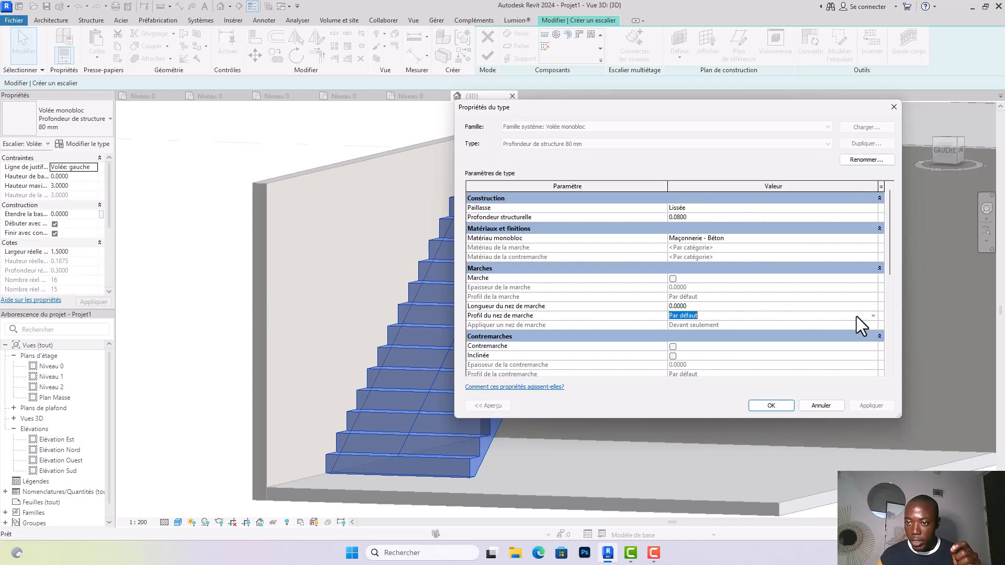
pyautogui.click(872, 315)
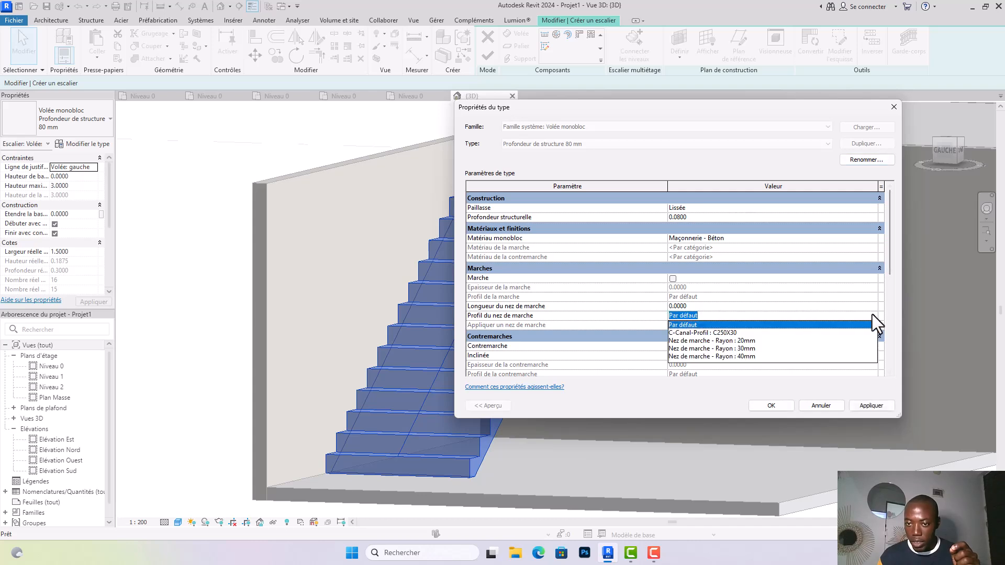
pyautogui.click(749, 356)
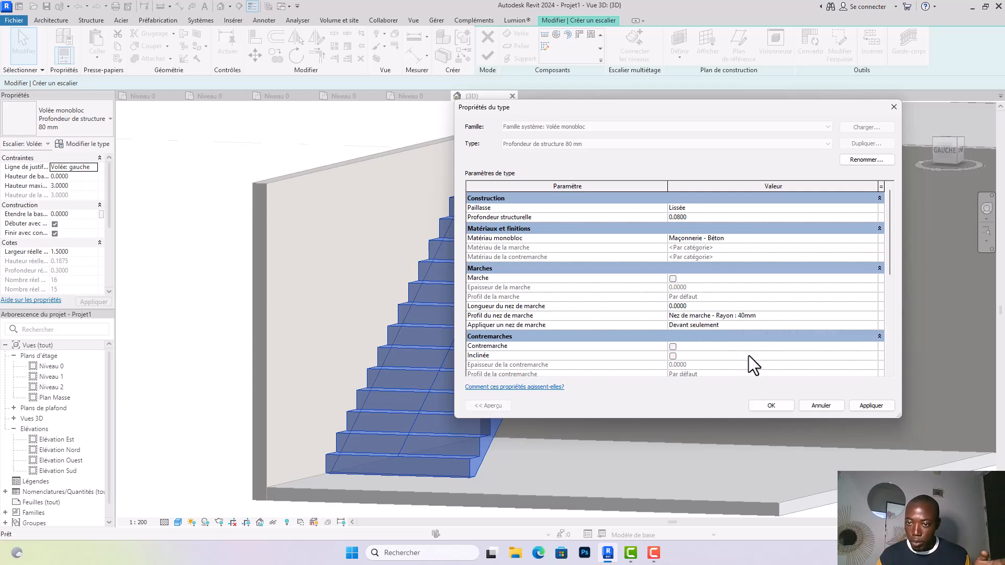
# Set the run type's nosing length (Longueur du nez de marche) to 0.01, keep it on Devant seulement, and apply the type changes.
pyautogui.click(718, 308)
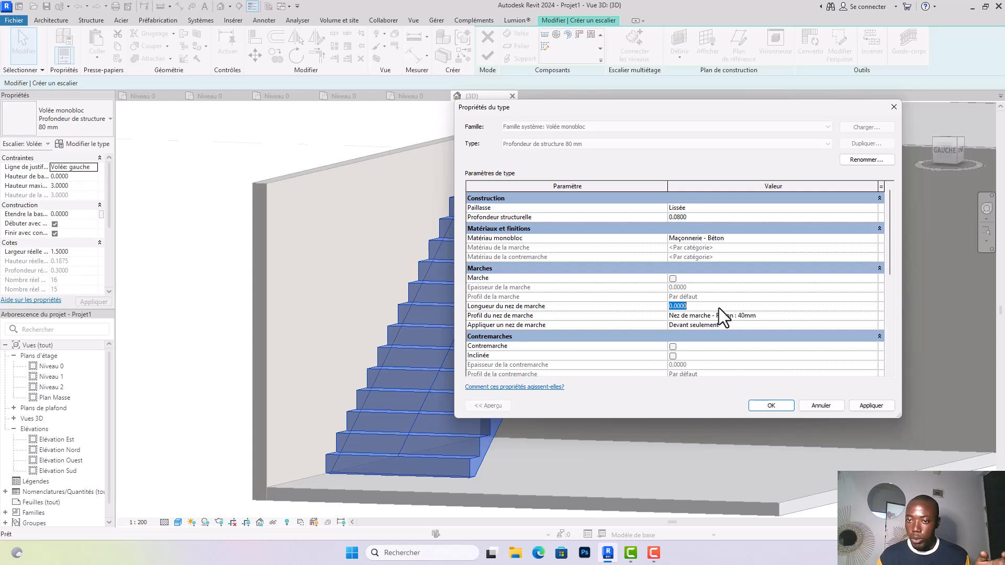
pyautogui.write('0.01')
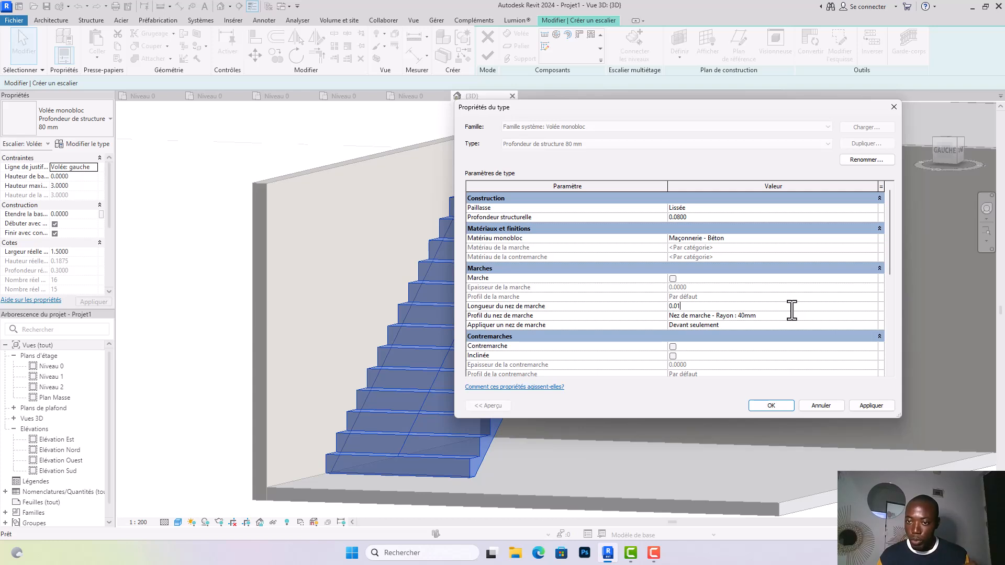
pyautogui.click(873, 329)
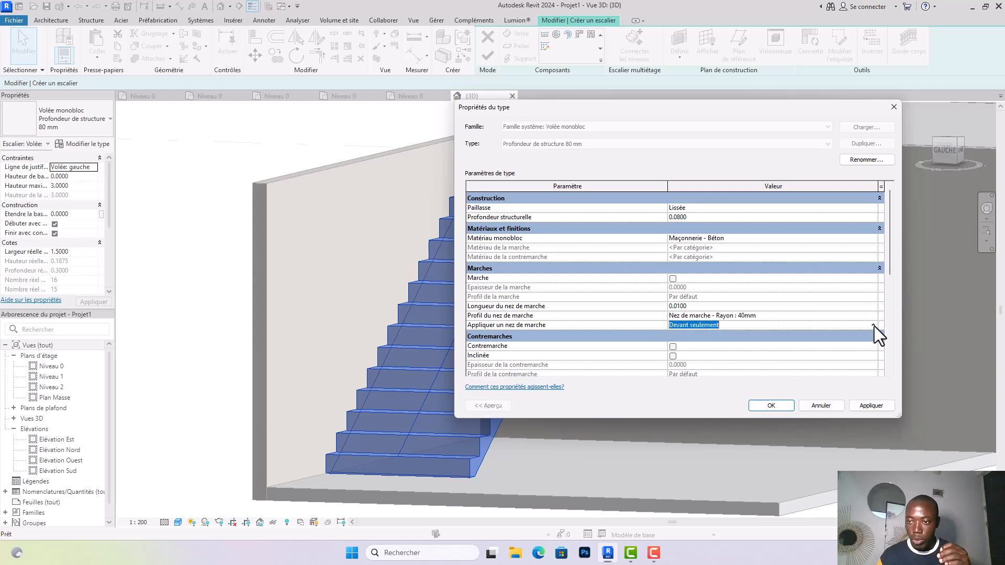
pyautogui.click(875, 326)
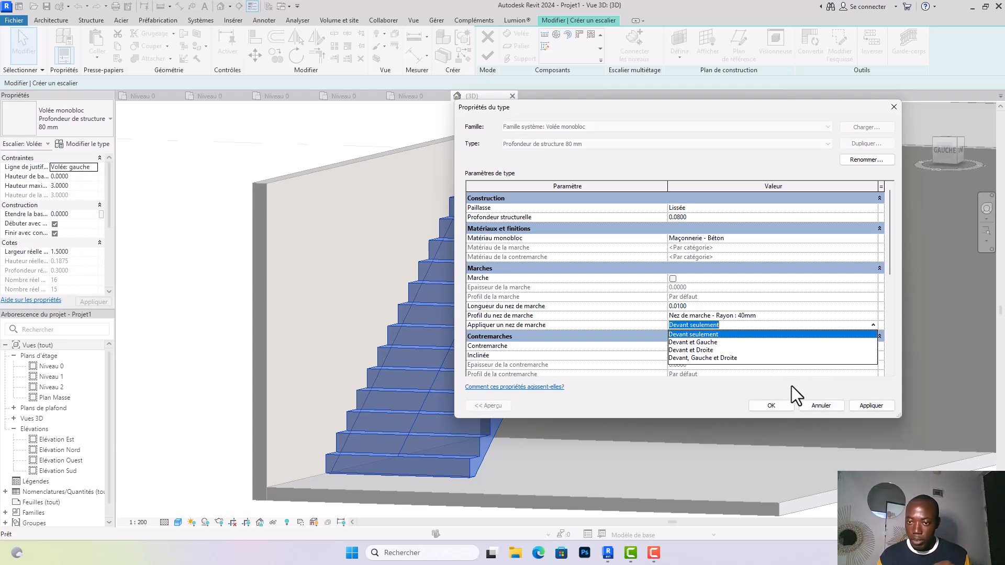
pyautogui.click(873, 384)
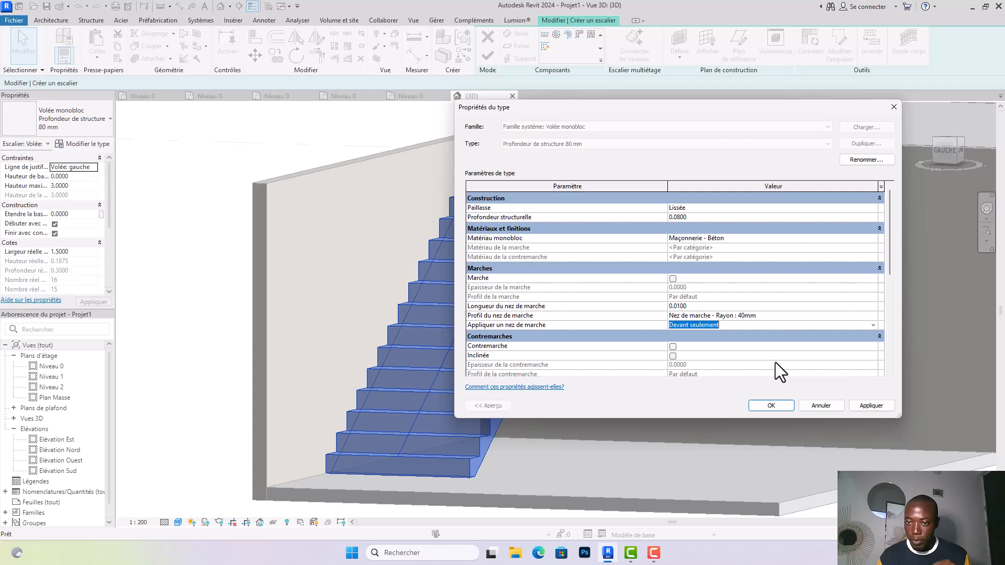
pyautogui.click(872, 406)
pyautogui.click(764, 403)
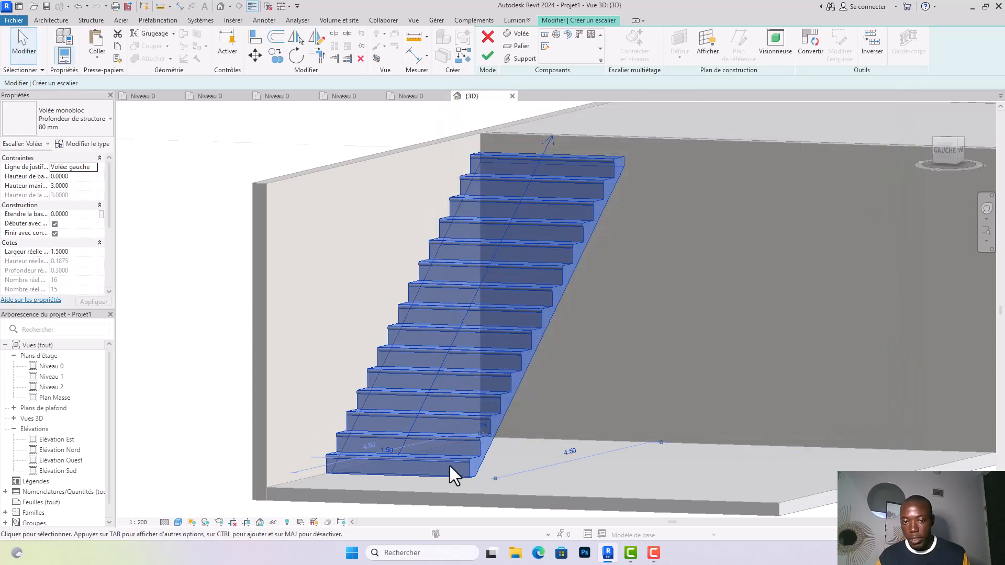
# Examine the nosing on the treads up close and along the whole flight.
pyautogui.click(527, 417)
pyautogui.scroll(-2, 537, 375)
pyautogui.keyDown('shift'); pyautogui.moveTo(537, 375); pyautogui.dragTo(416, 381, button='middle'); pyautogui.keyUp('shift')
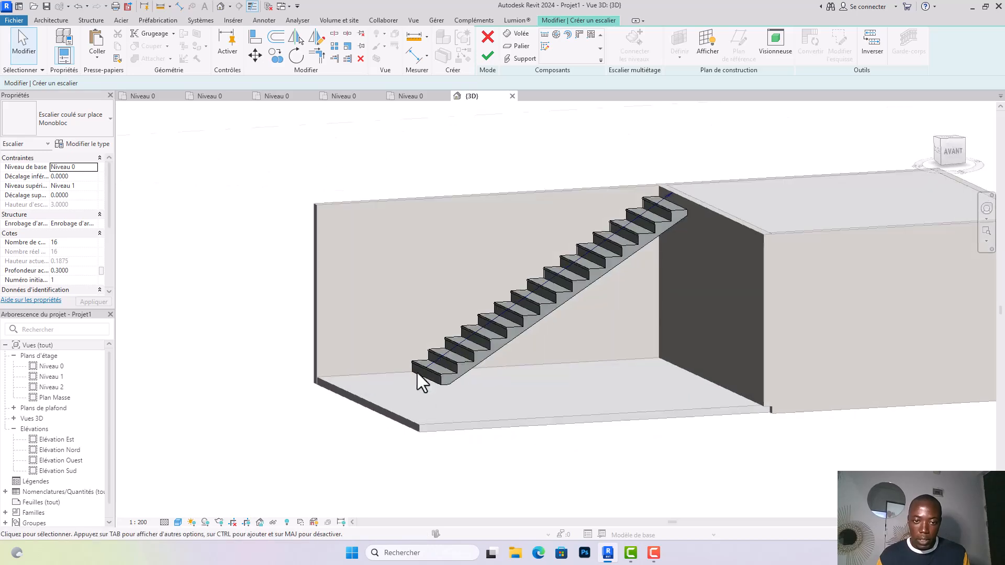
pyautogui.scroll(6, 430, 377)
pyautogui.scroll(1, 476, 375)
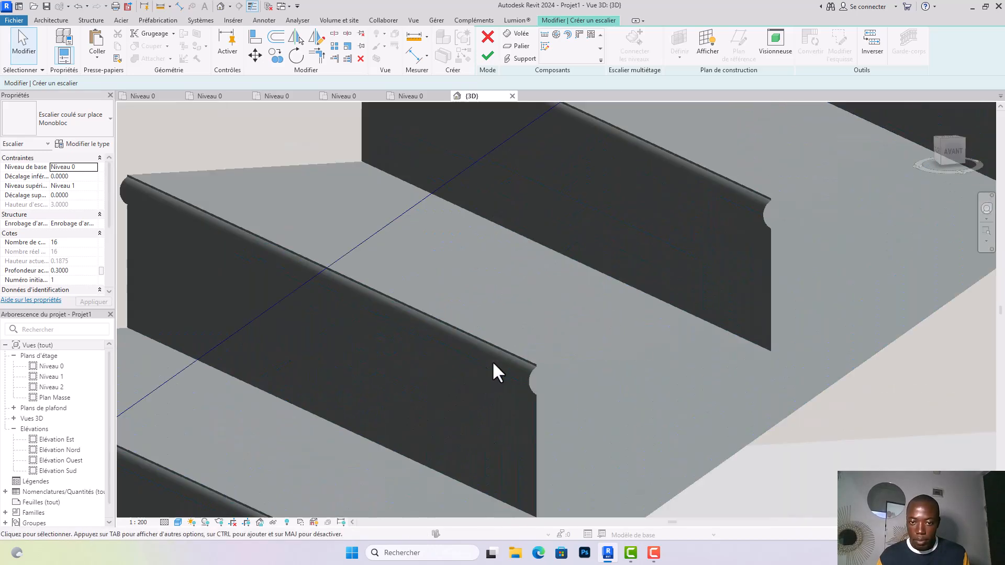
pyautogui.scroll(-4, 480, 398)
pyautogui.moveTo(864, 178); pyautogui.dragTo(684, 354, button='middle')
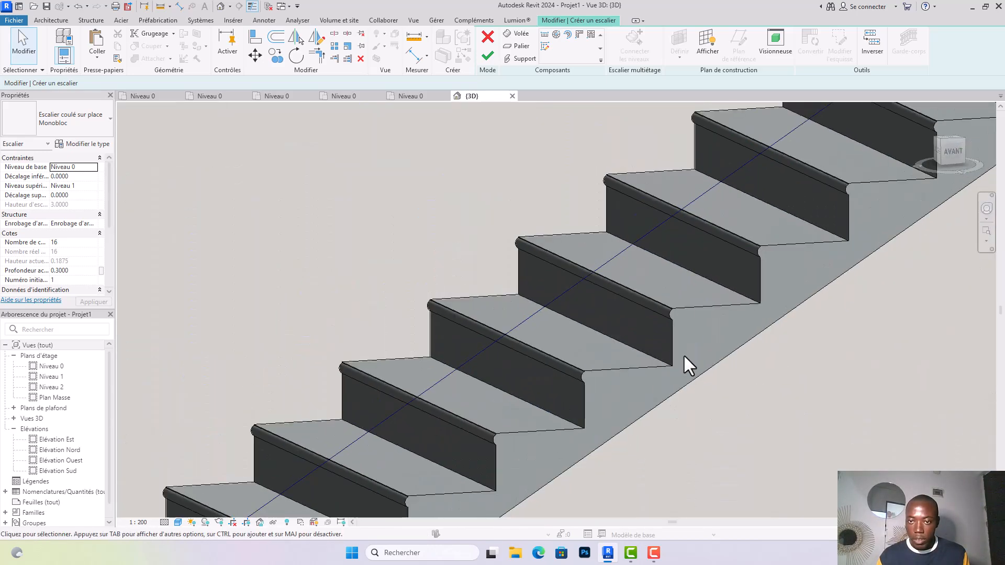
pyautogui.moveTo(757, 304); pyautogui.dragTo(655, 362, button='middle')
pyautogui.moveTo(929, 175)
pyautogui.mouseDown(button='middle')
pyautogui.moveTo(666, 319)
pyautogui.moveTo(402, 306)
pyautogui.moveTo(475, 291)
pyautogui.mouseUp(button='middle')
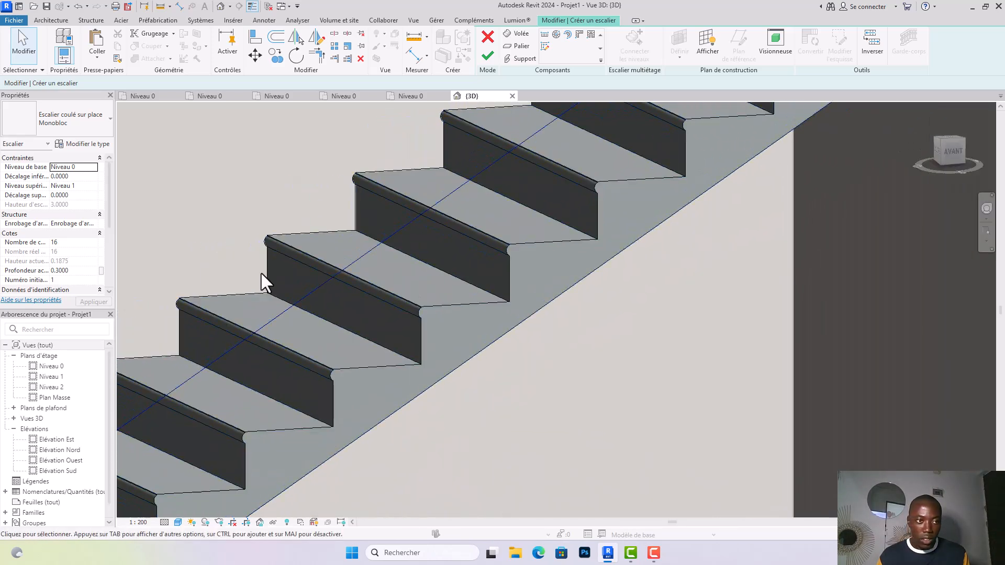
# Set the run type's Appliquer un nez de marche option to Devant, Gauche et Droite and check the nosing on the tread sides.
pyautogui.click(397, 295)
pyautogui.click(67, 143)
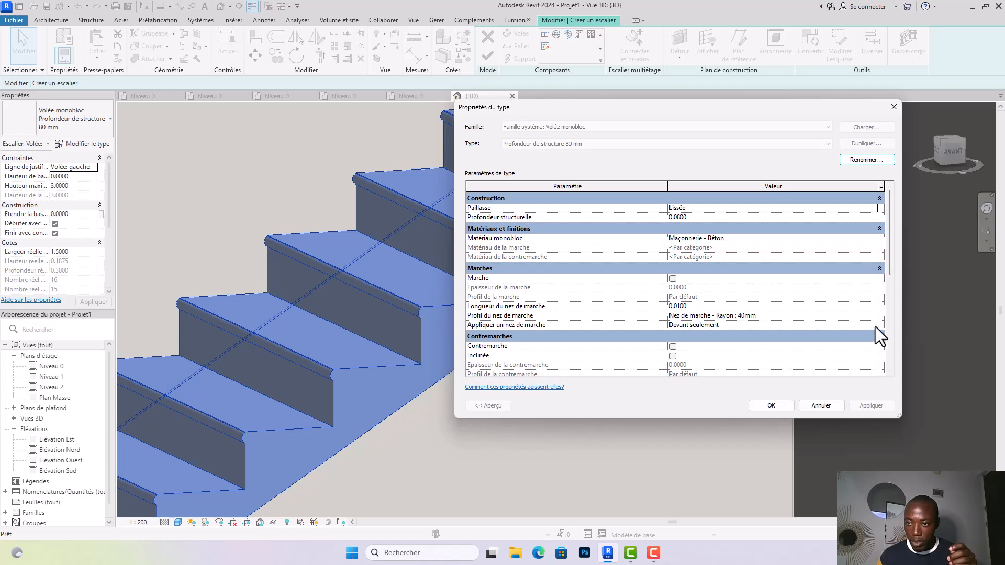
pyautogui.click(875, 327)
pyautogui.click(727, 362)
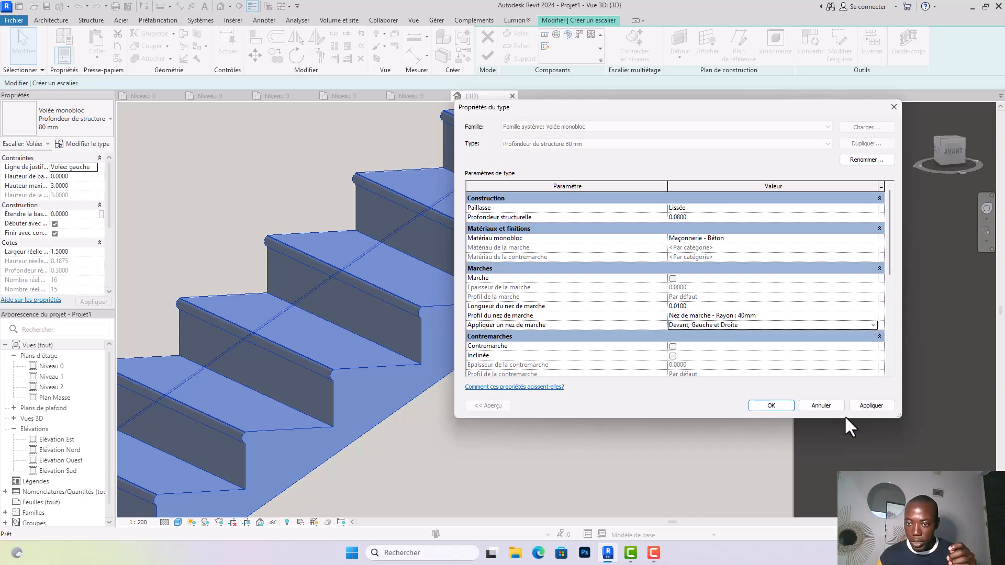
pyautogui.click(884, 406)
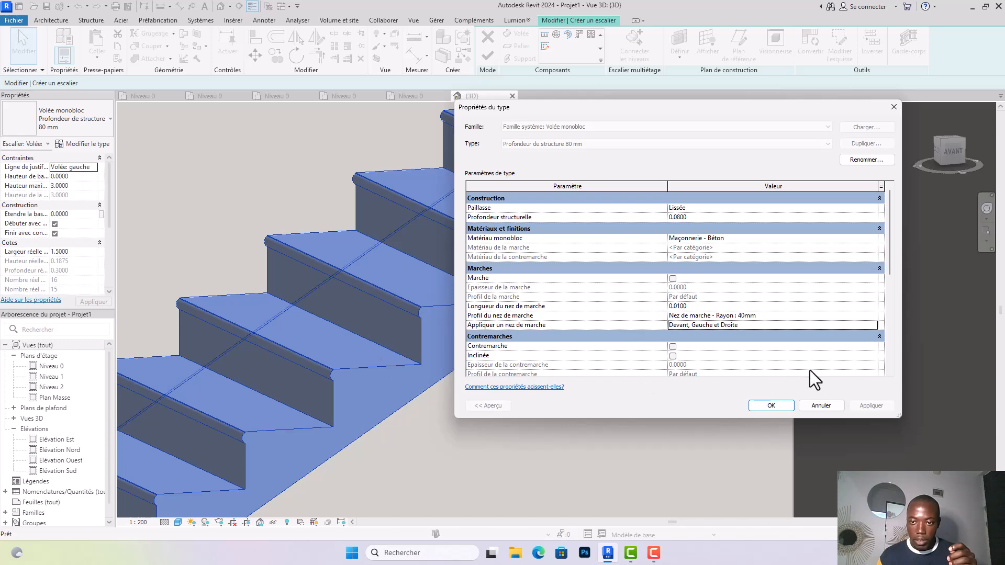
pyautogui.click(784, 407)
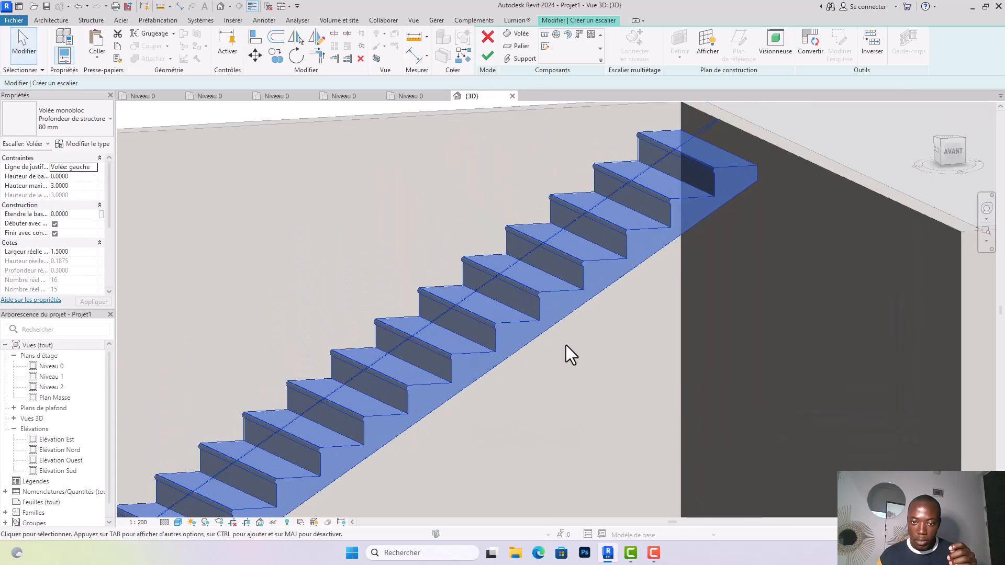
pyautogui.click(566, 344)
pyautogui.moveTo(597, 294); pyautogui.dragTo(754, 153, button='middle')
pyautogui.scroll(2, 452, 329)
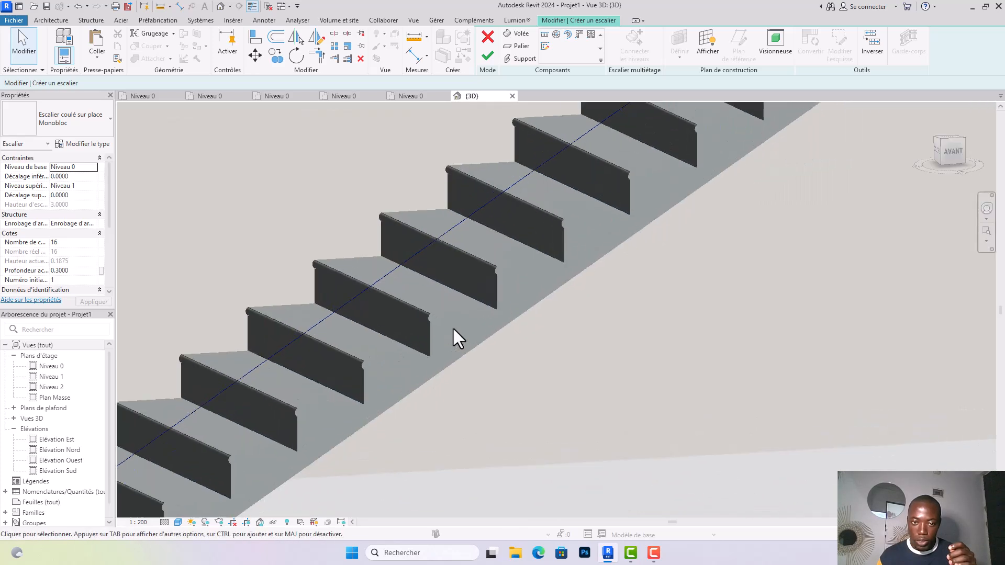
pyautogui.scroll(-3, 577, 276)
pyautogui.scroll(3, 510, 359)
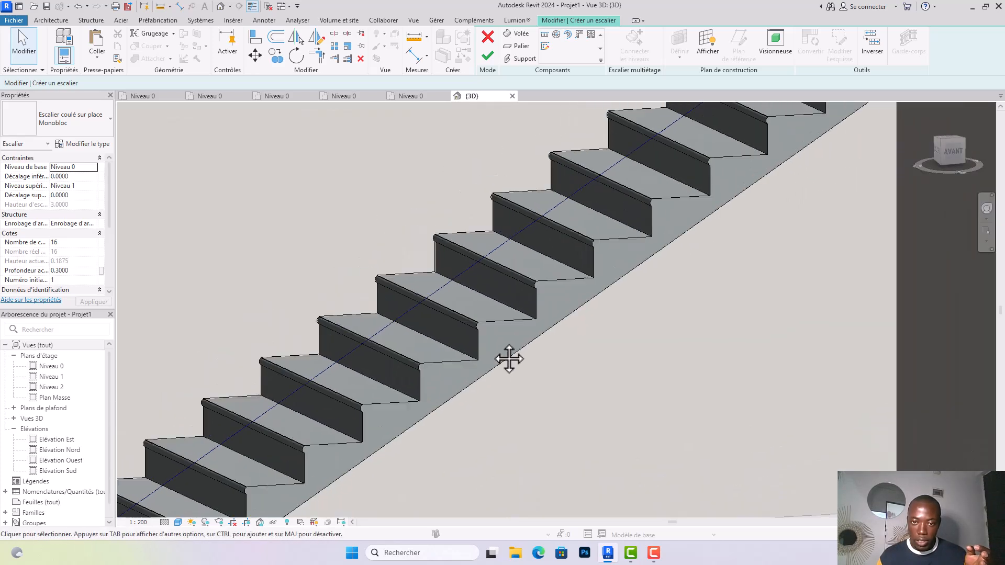
# Set the run type's Appliquer un nez de marche option to Devant seulement.
pyautogui.click(426, 365)
pyautogui.click(84, 143)
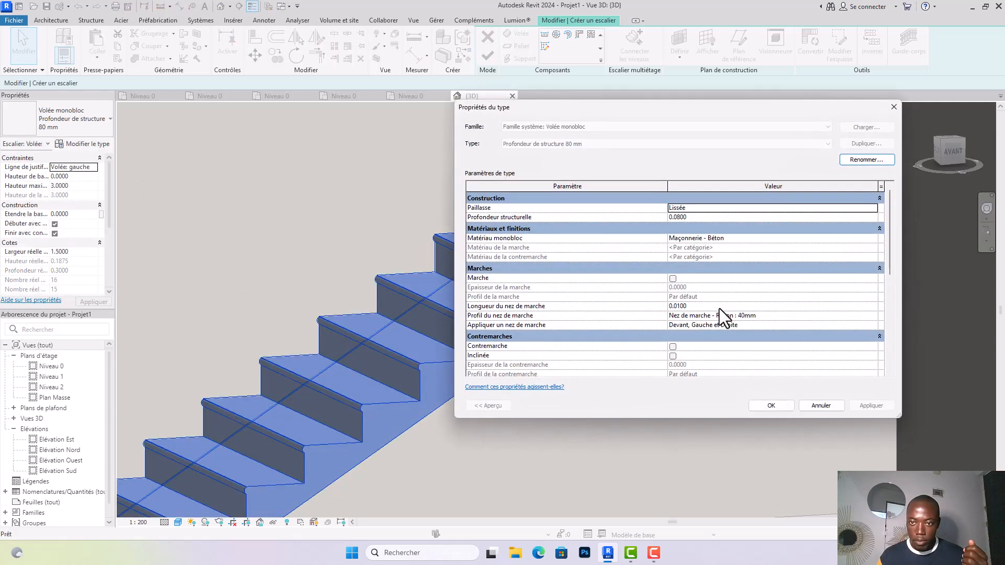
pyautogui.click(876, 325)
pyautogui.click(873, 325)
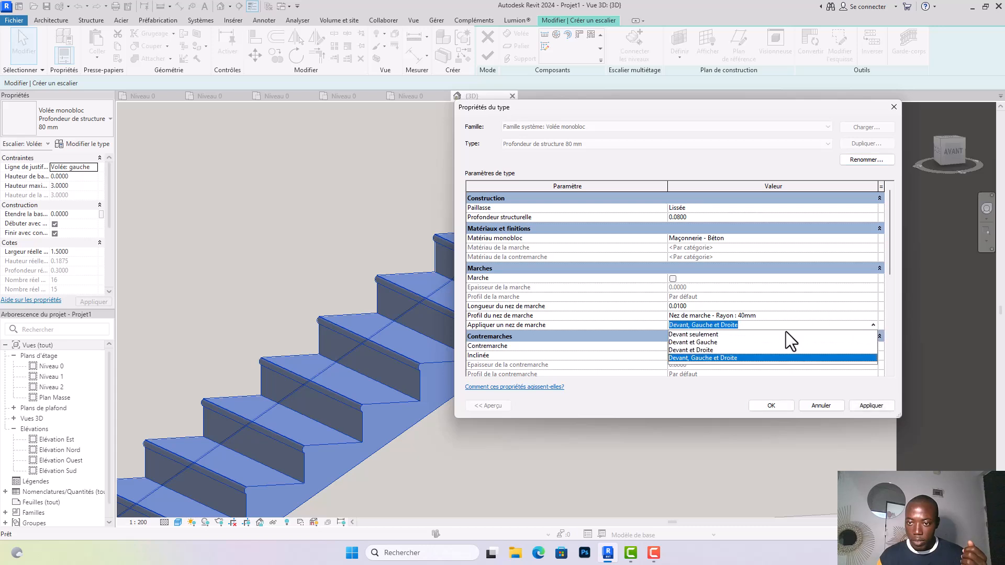
pyautogui.click(731, 333)
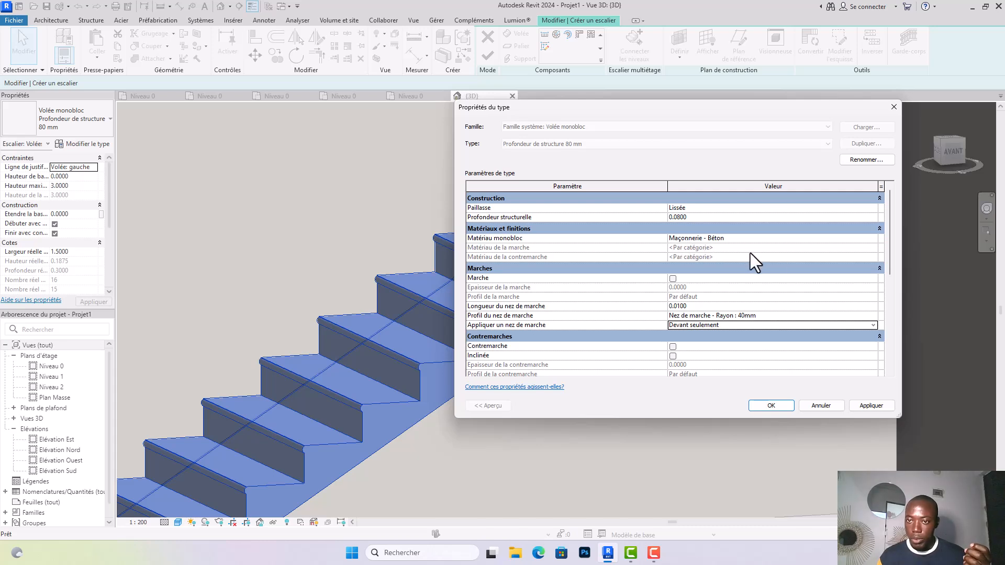
# Look through the project materials offered for the run type's Matériau monobloc, leaving without picking another one.
pyautogui.click(878, 240)
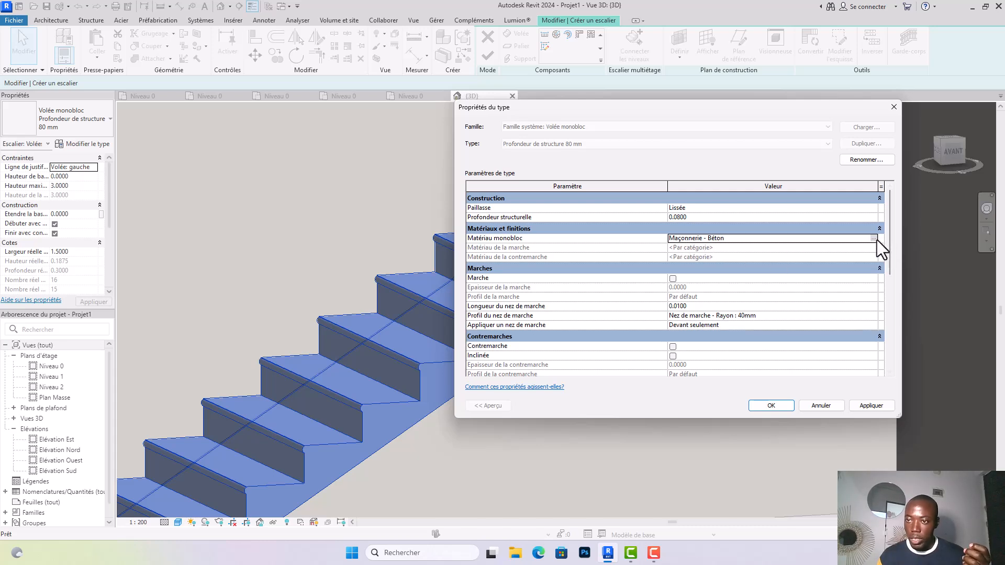
pyautogui.click(873, 238)
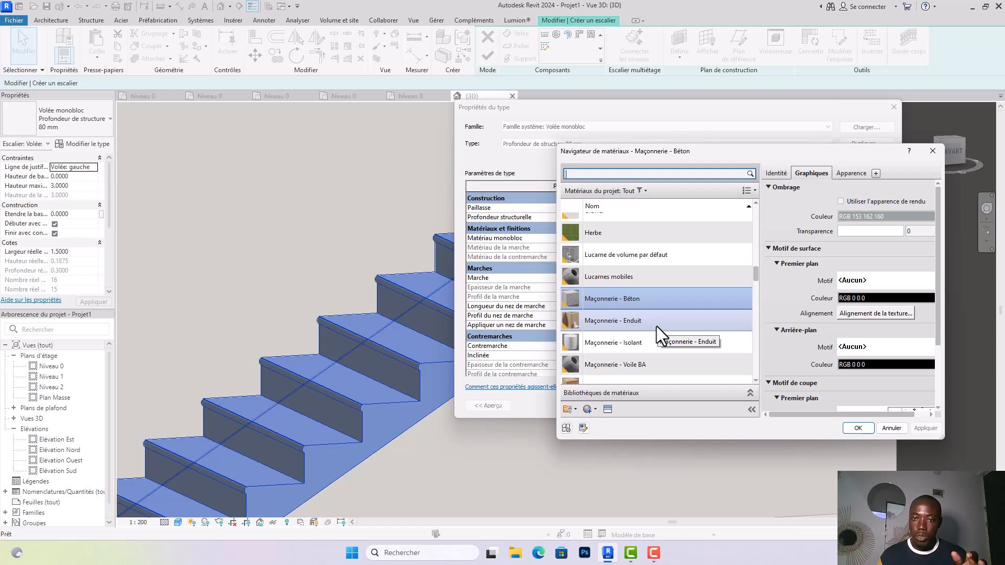
pyautogui.scroll(-2, 657, 325)
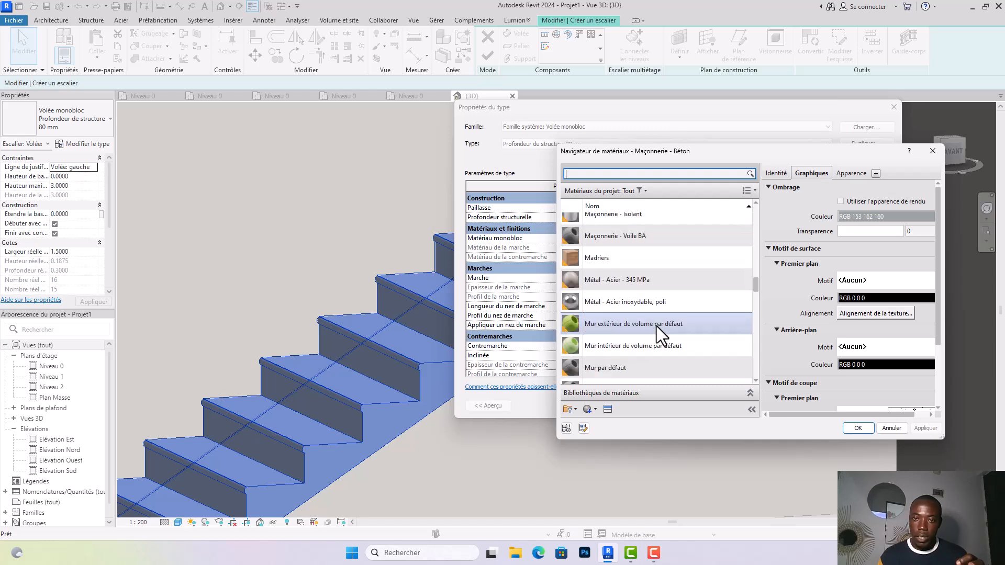
pyautogui.scroll(-2, 657, 325)
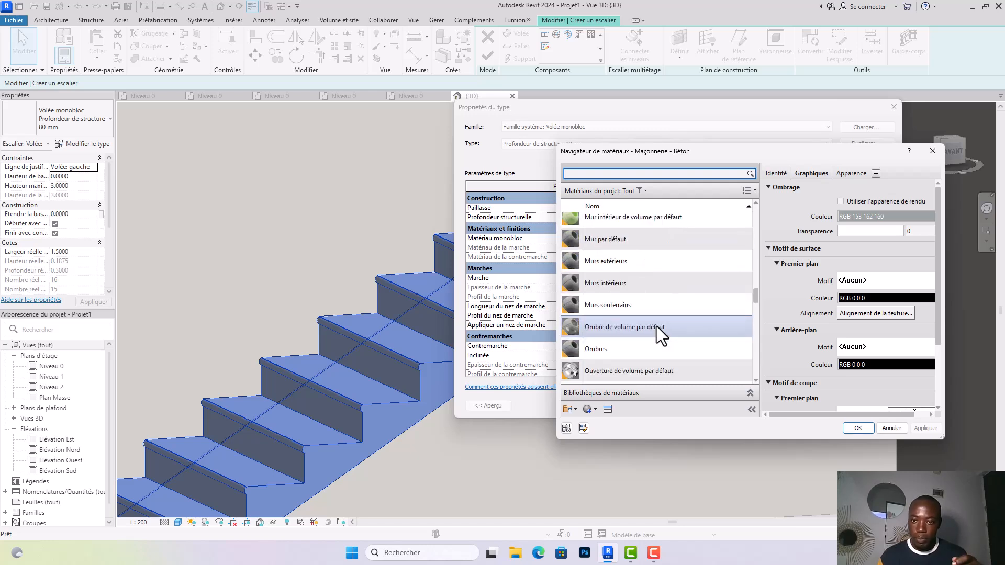
pyautogui.scroll(3, 671, 335)
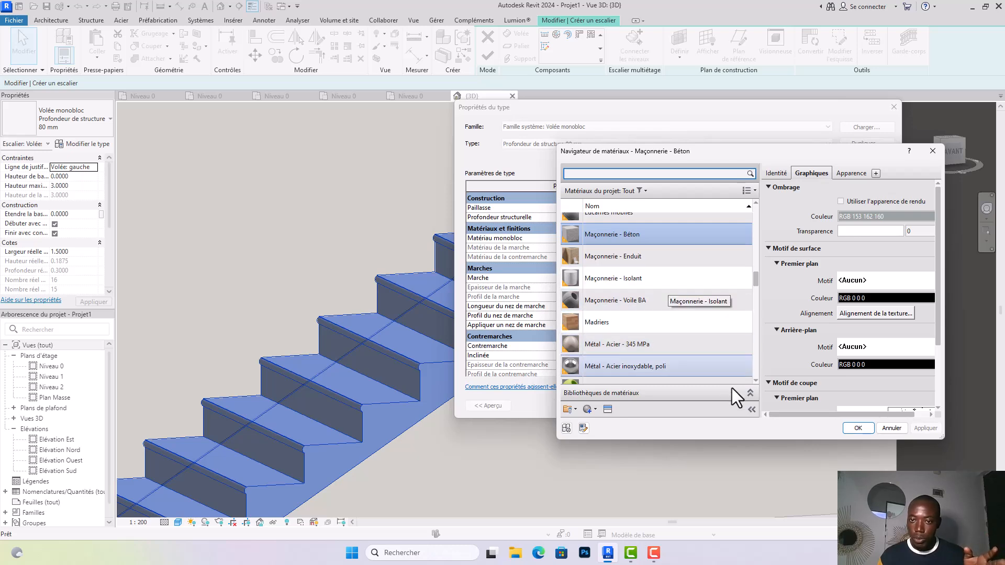
pyautogui.click(891, 428)
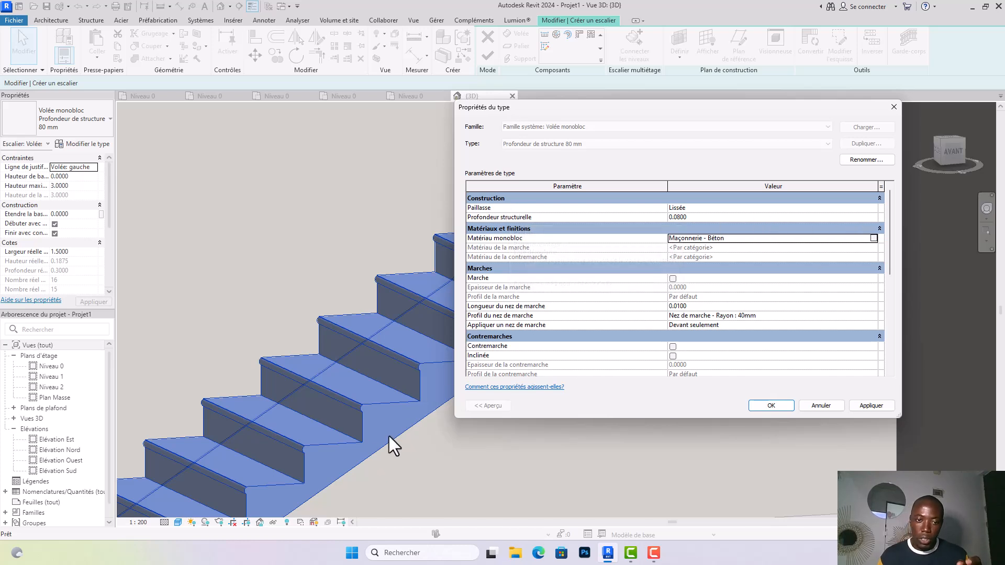
# Set the run type's Paillasse to A crémaillère and apply the type changes.
pyautogui.click(872, 208)
pyautogui.click(872, 207)
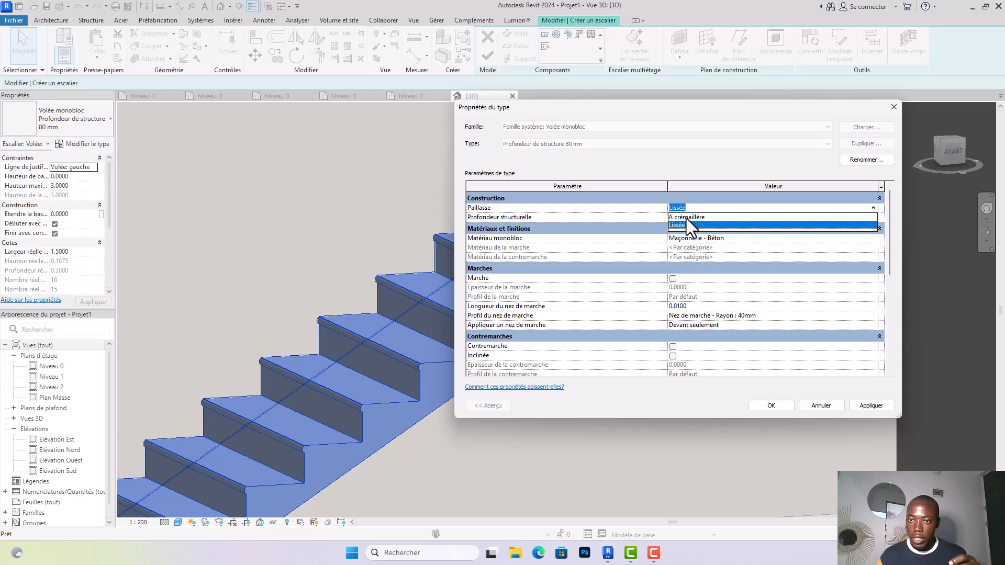
pyautogui.click(687, 218)
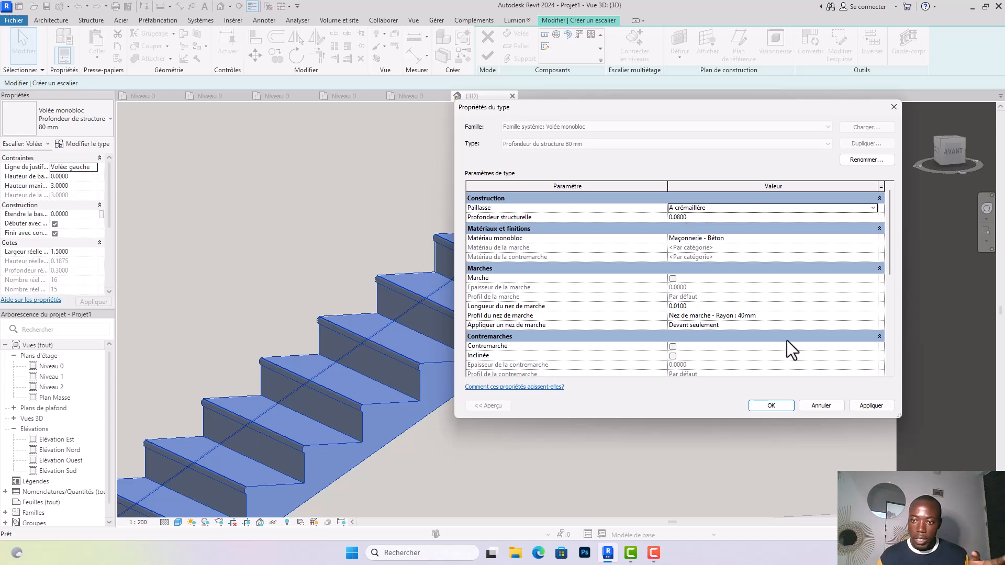
pyautogui.click(856, 409)
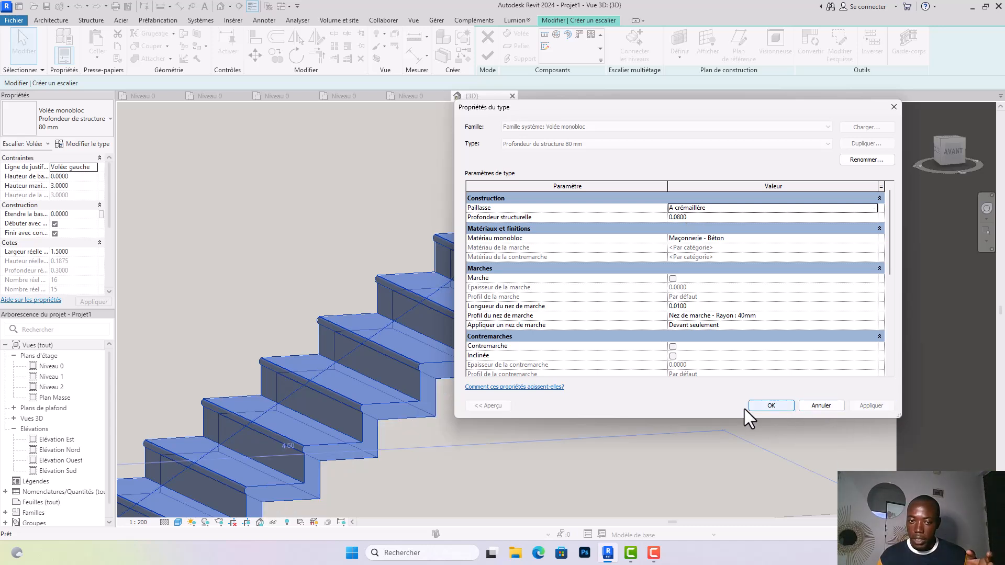
pyautogui.click(771, 406)
# Examine the underside of the flight up close and from several angles in the 3D view.
pyautogui.scroll(-4, 592, 366)
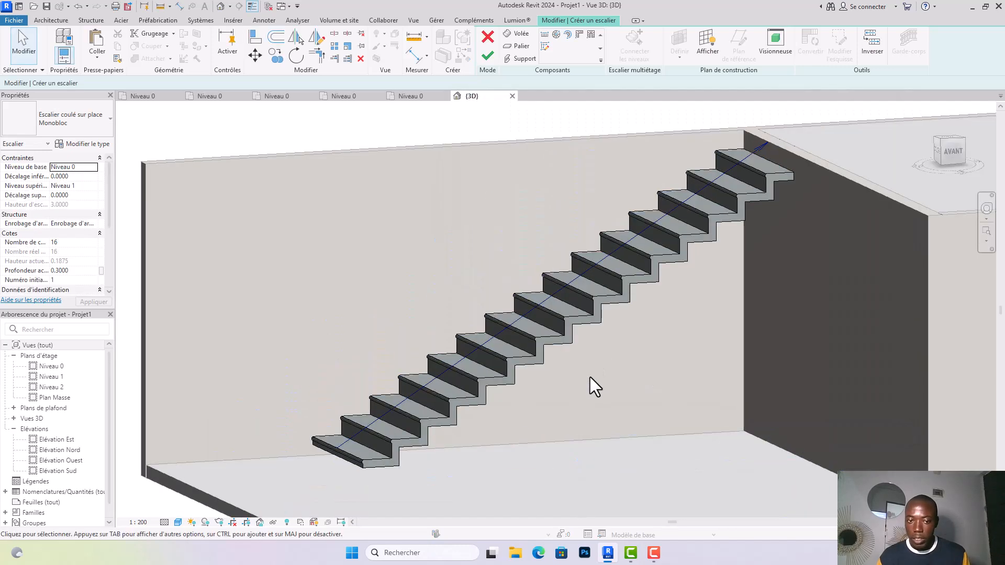
pyautogui.keyDown('shift'); pyautogui.moveTo(566, 382); pyautogui.dragTo(576, 325, button='middle'); pyautogui.keyUp('shift')
pyautogui.scroll(3, 573, 269)
pyautogui.scroll(-2, 455, 248)
pyautogui.keyDown('shift'); pyautogui.moveTo(484, 281); pyautogui.dragTo(515, 302, button='middle'); pyautogui.keyUp('shift')
pyautogui.scroll(-4, 630, 303)
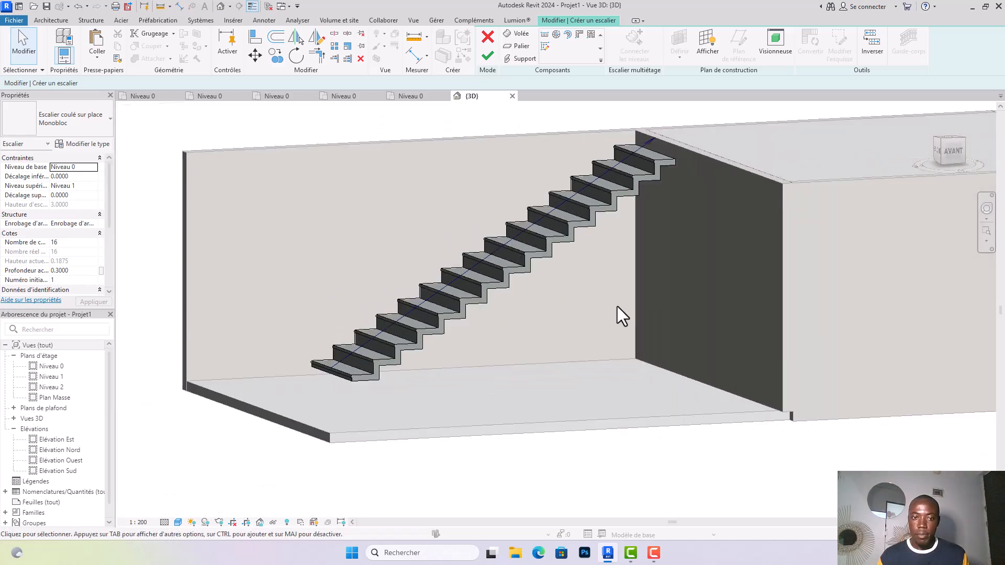
pyautogui.moveTo(617, 316); pyautogui.dragTo(583, 260, button='middle')
# Set the run type's structural depth (Profondeur structurelle) to 0.15 and apply the type changes.
pyautogui.click(650, 304)
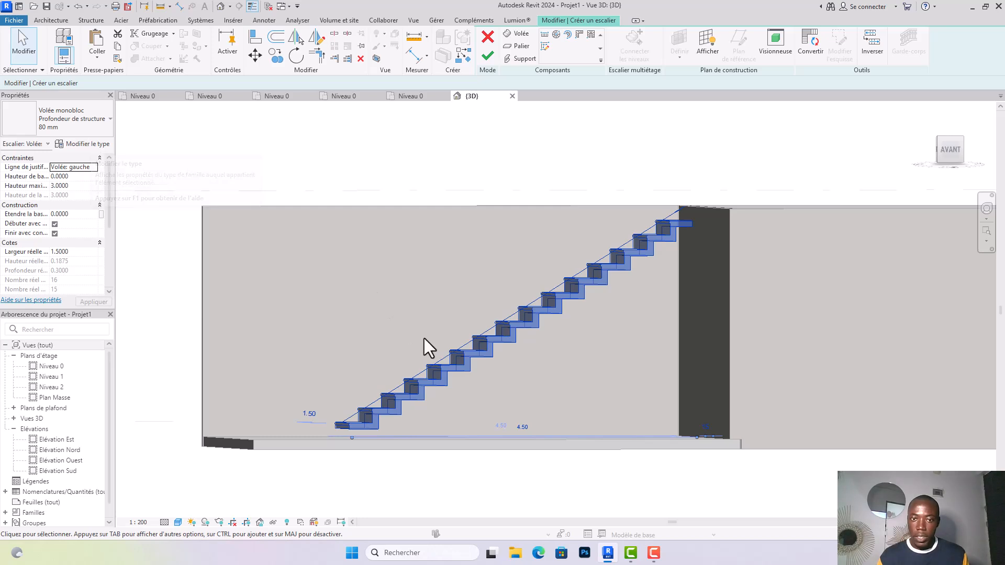
pyautogui.click(86, 143)
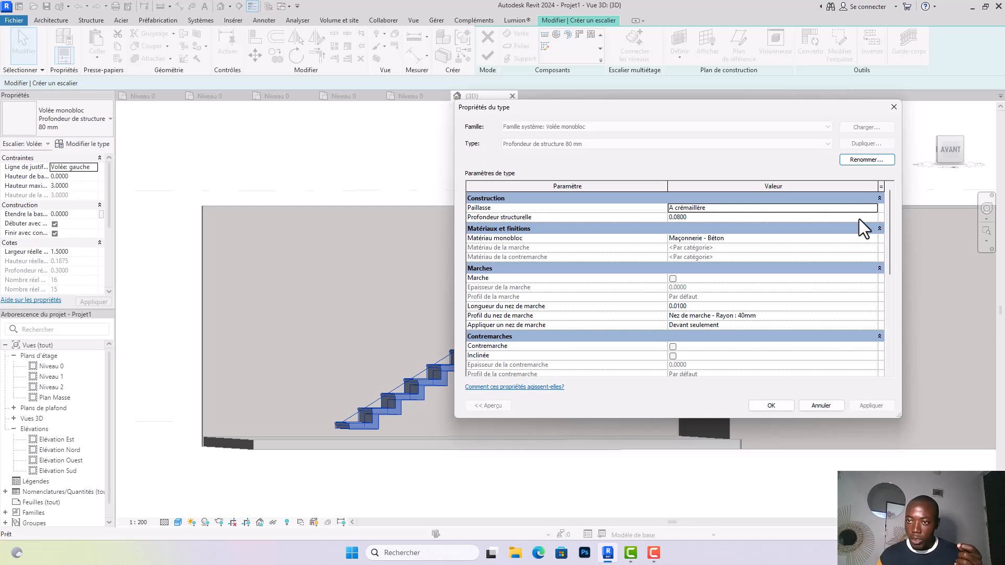
pyautogui.press('Tab')
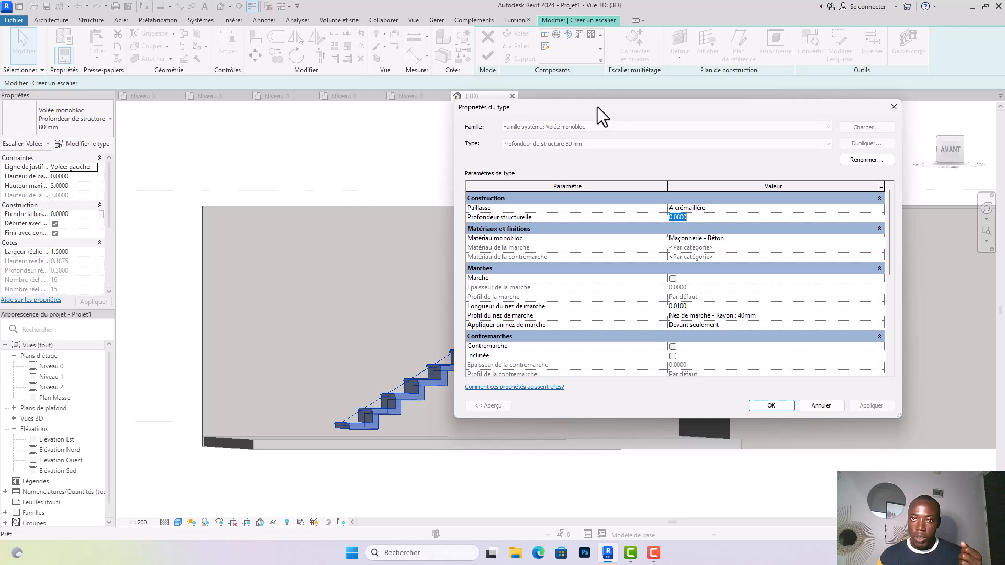
pyautogui.moveTo(598, 107); pyautogui.dragTo(638, 127)
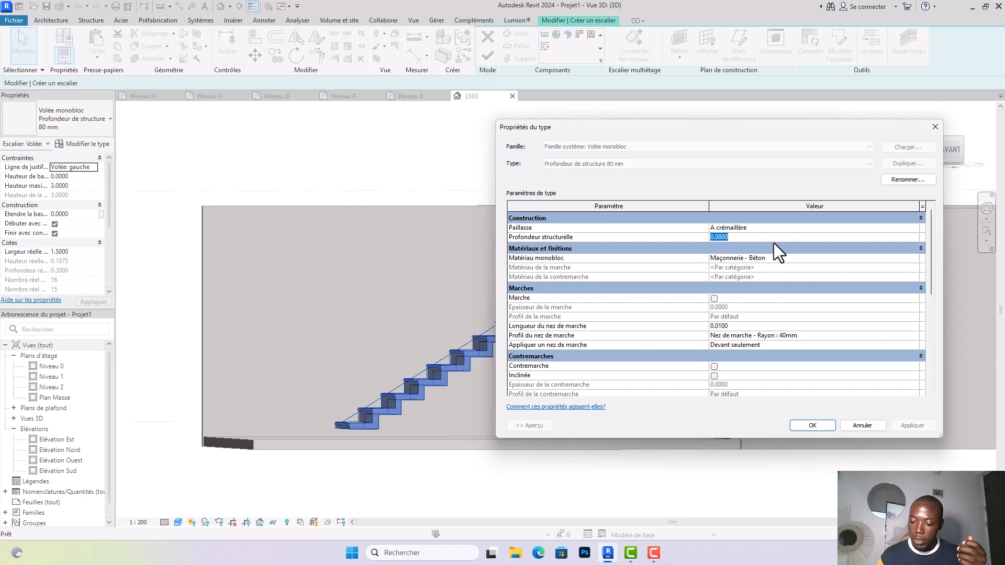
pyautogui.write('0.15')
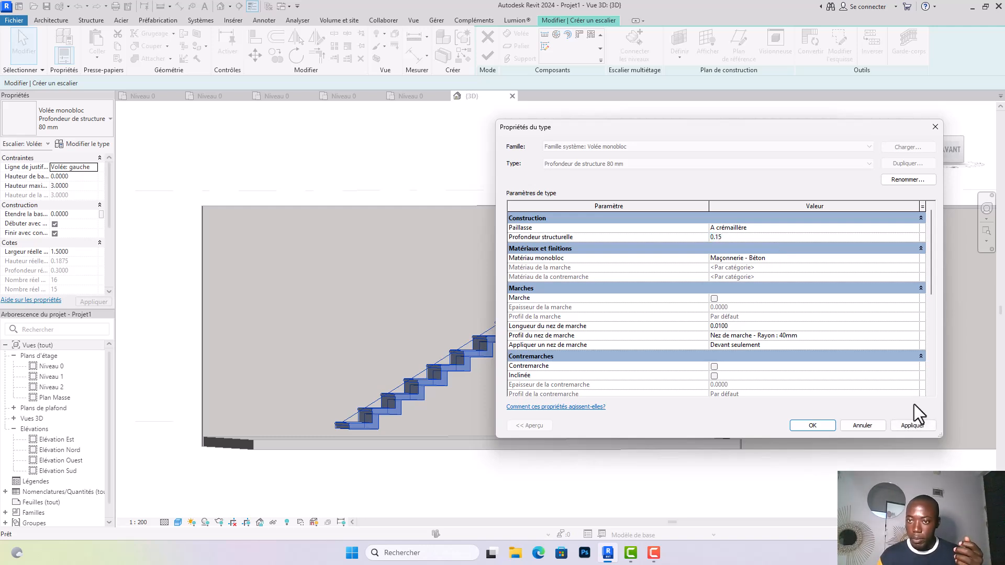
pyautogui.click(920, 425)
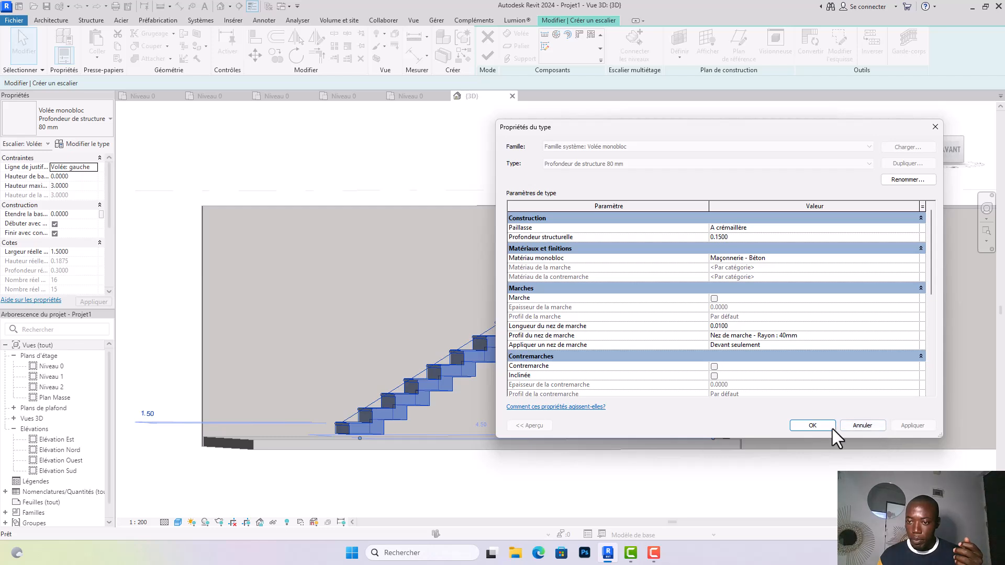
pyautogui.click(794, 426)
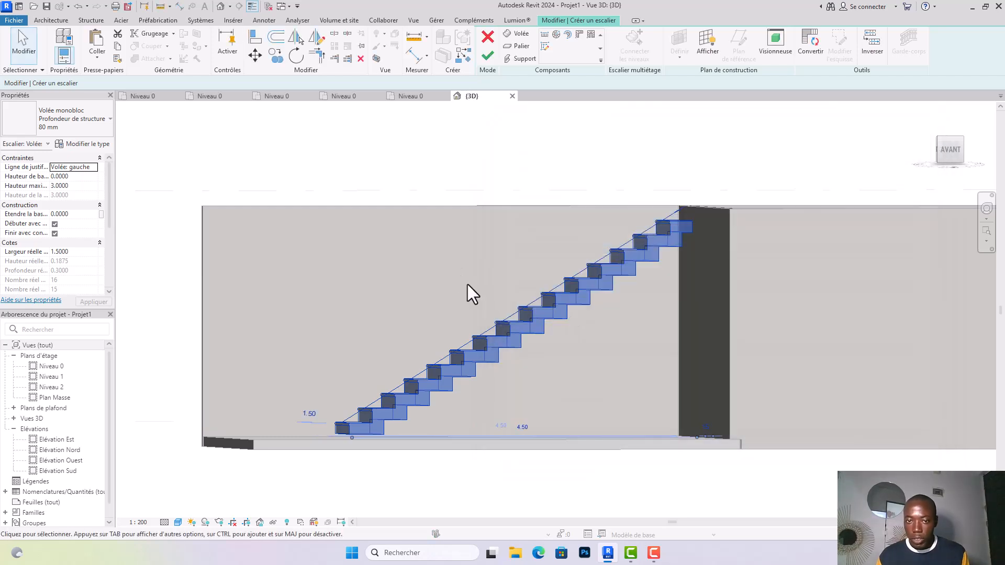
# Inspect the thickness of the flight's structure between the treads and the underside, up close and as a whole.
pyautogui.keyDown('shift'); pyautogui.moveTo(469, 284); pyautogui.dragTo(434, 281, button='middle'); pyautogui.keyUp('shift')
pyautogui.scroll(5, 484, 310)
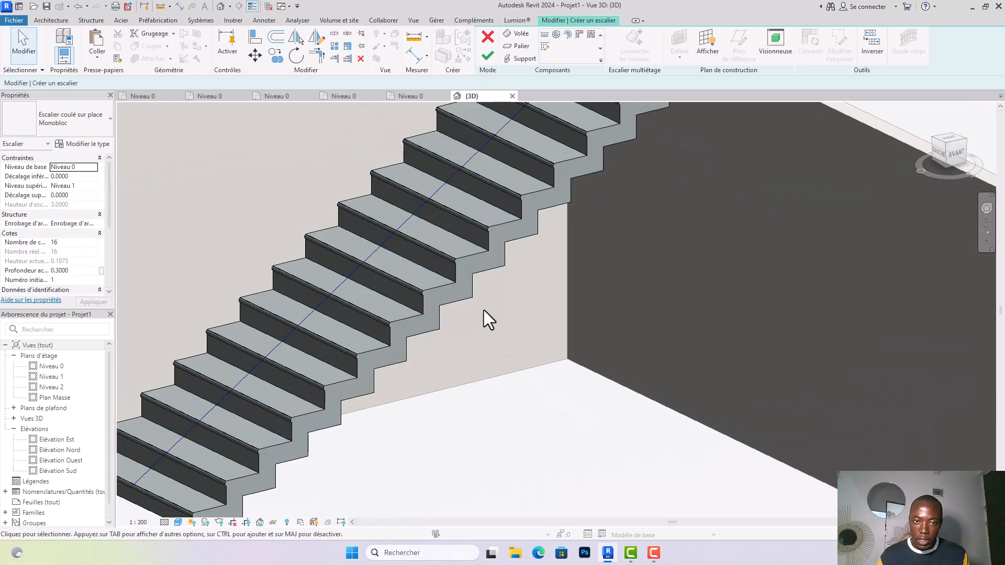
pyautogui.scroll(2, 491, 275)
pyautogui.scroll(-2, 560, 371)
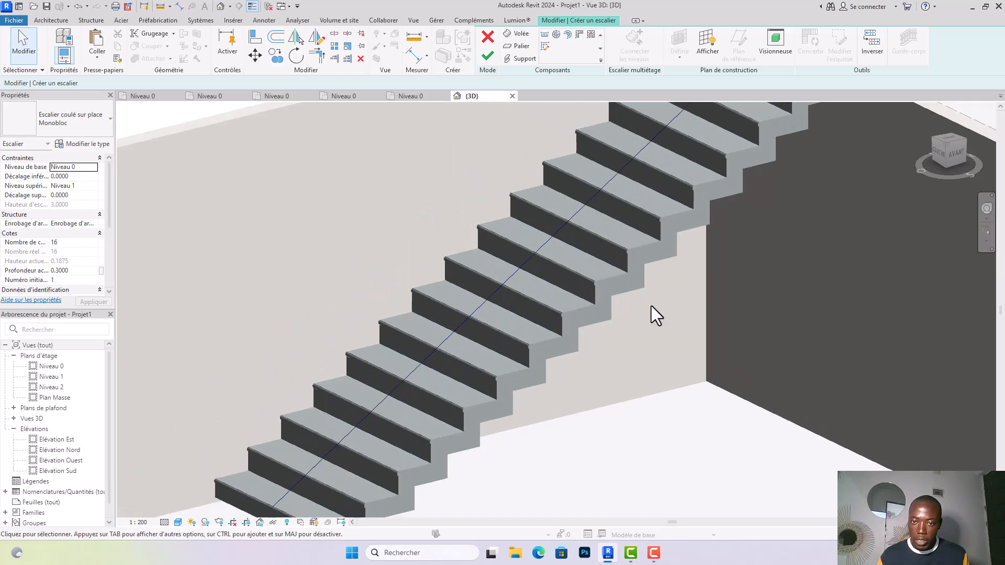
pyautogui.moveTo(621, 358); pyautogui.dragTo(567, 293, button='middle')
pyautogui.scroll(-1, 512, 299)
pyautogui.scroll(-3, 617, 337)
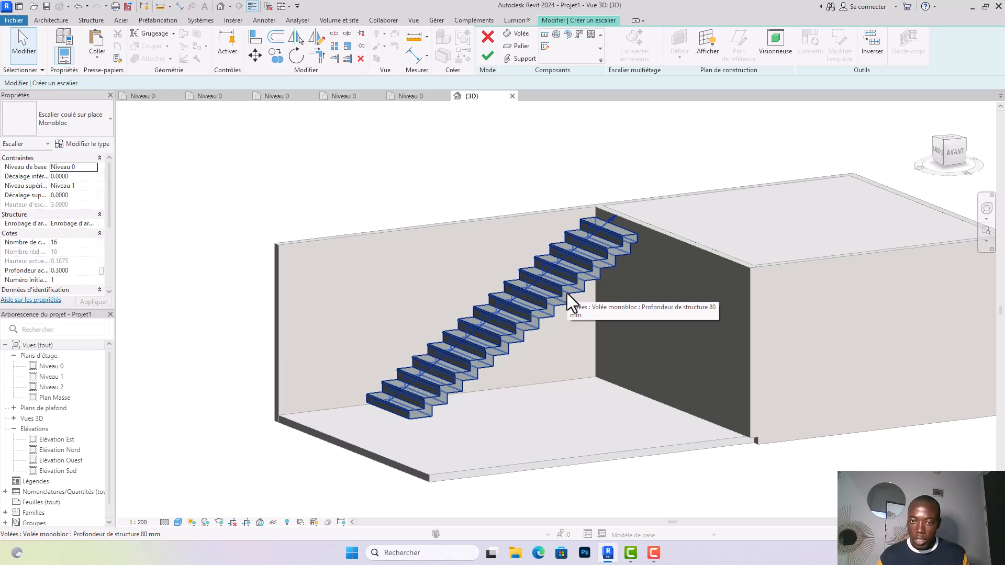
# Set the run type's Paillasse to Lissée, apply it and check the underside along the whole flight.
pyautogui.click(567, 294)
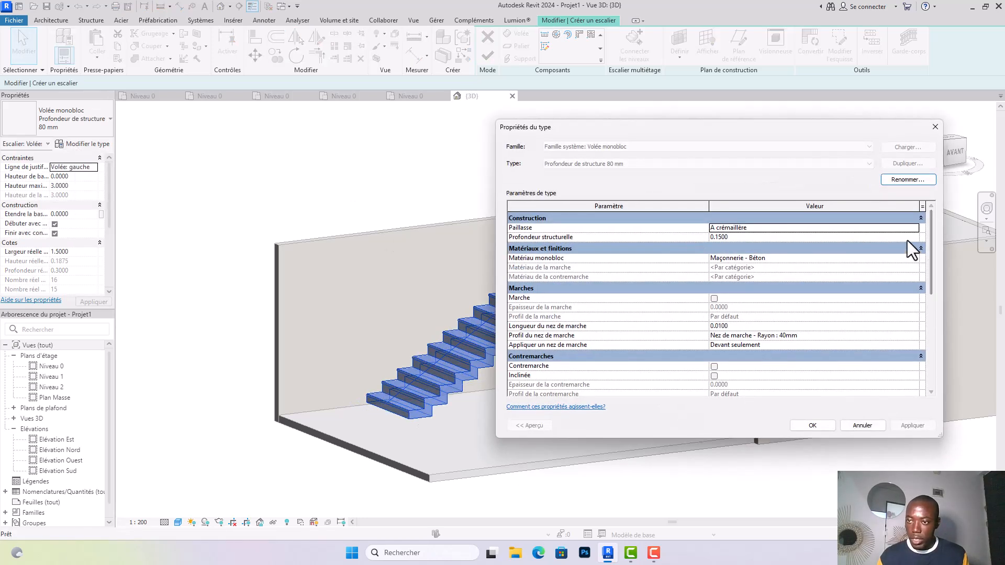
pyautogui.click(914, 230)
pyautogui.click(914, 228)
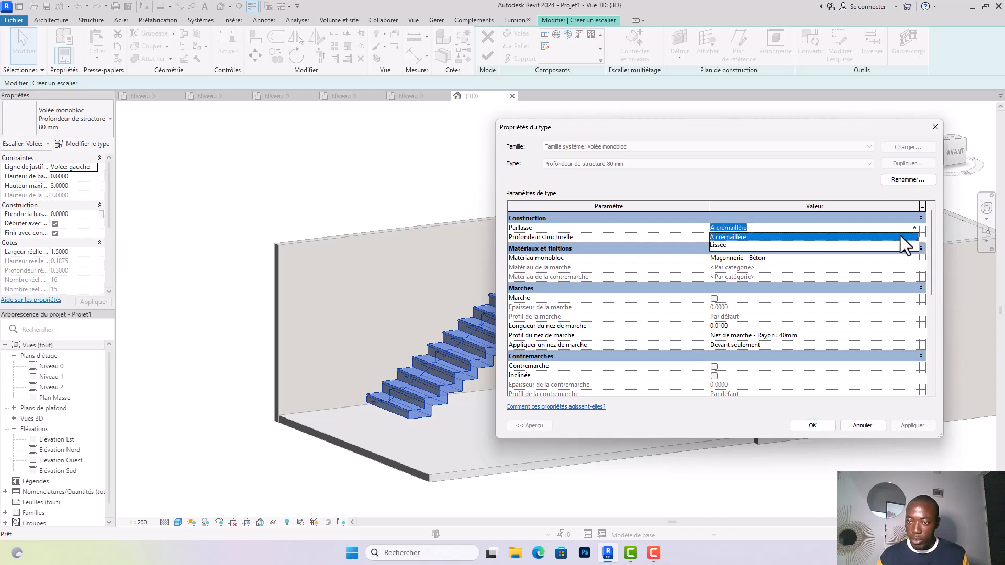
pyautogui.click(819, 247)
pyautogui.click(923, 426)
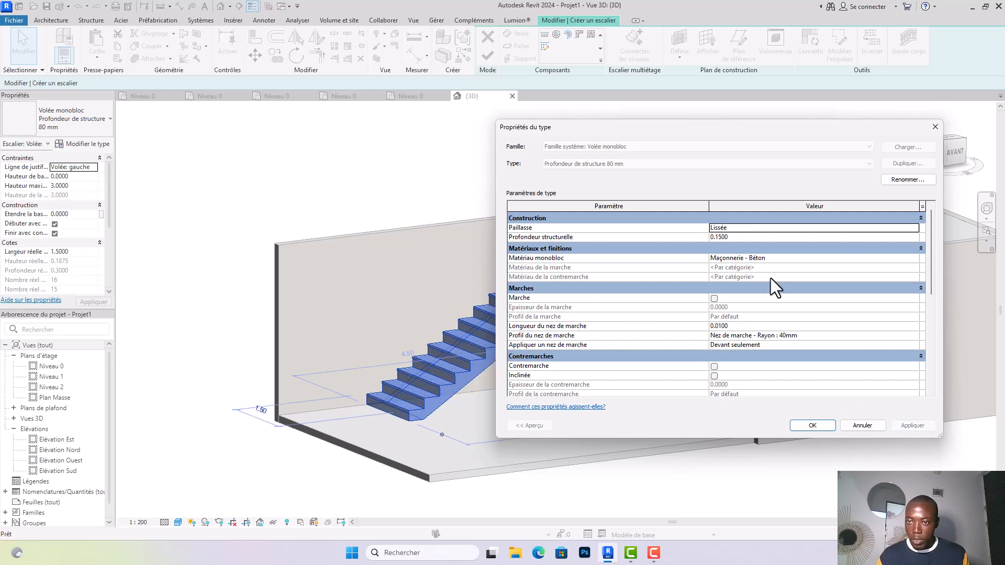
pyautogui.click(820, 427)
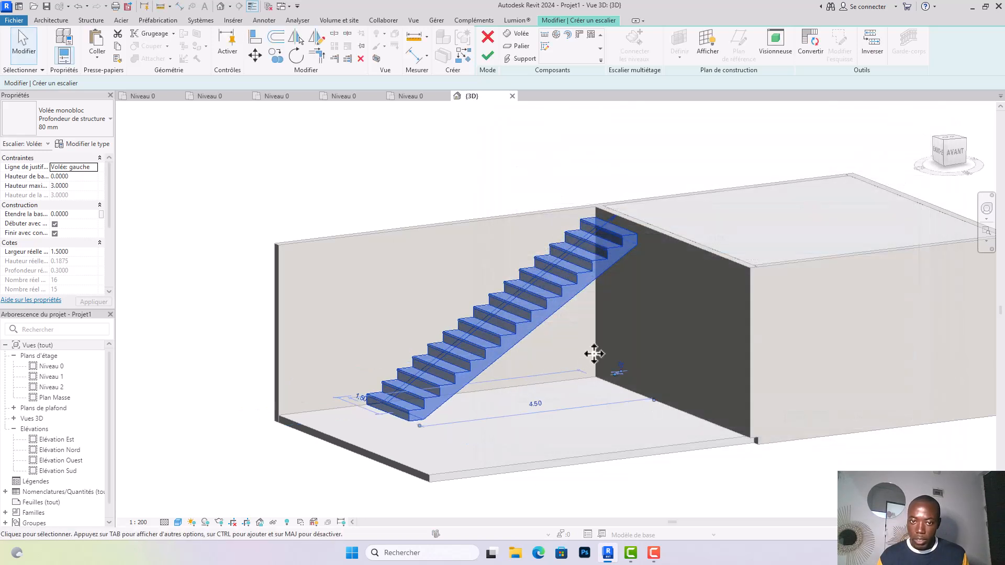
pyautogui.click(577, 353)
pyautogui.keyDown('shift'); pyautogui.moveTo(566, 354); pyautogui.dragTo(543, 331, button='middle'); pyautogui.keyUp('shift')
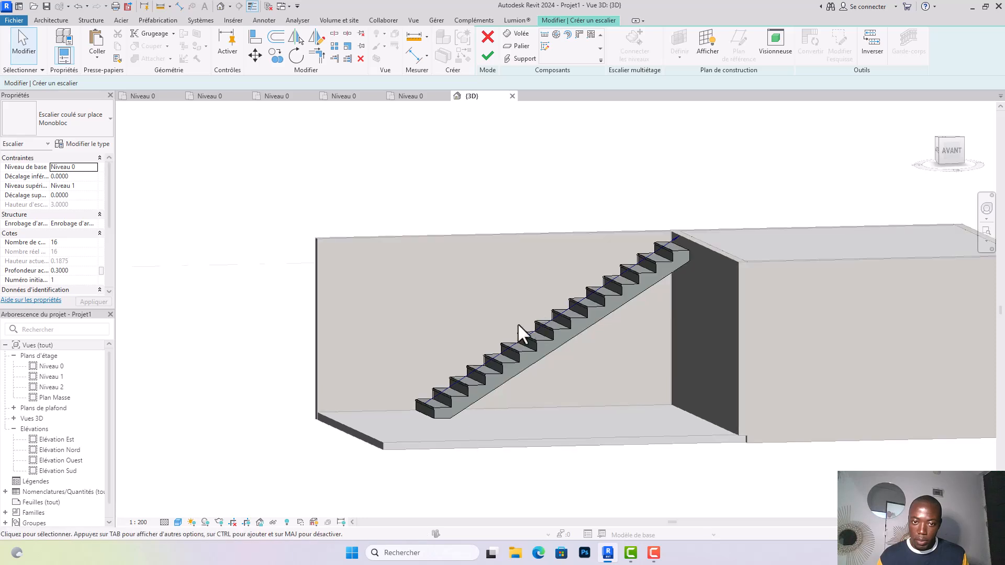
pyautogui.scroll(3, 430, 465)
pyautogui.moveTo(381, 419); pyautogui.dragTo(355, 434, button='middle')
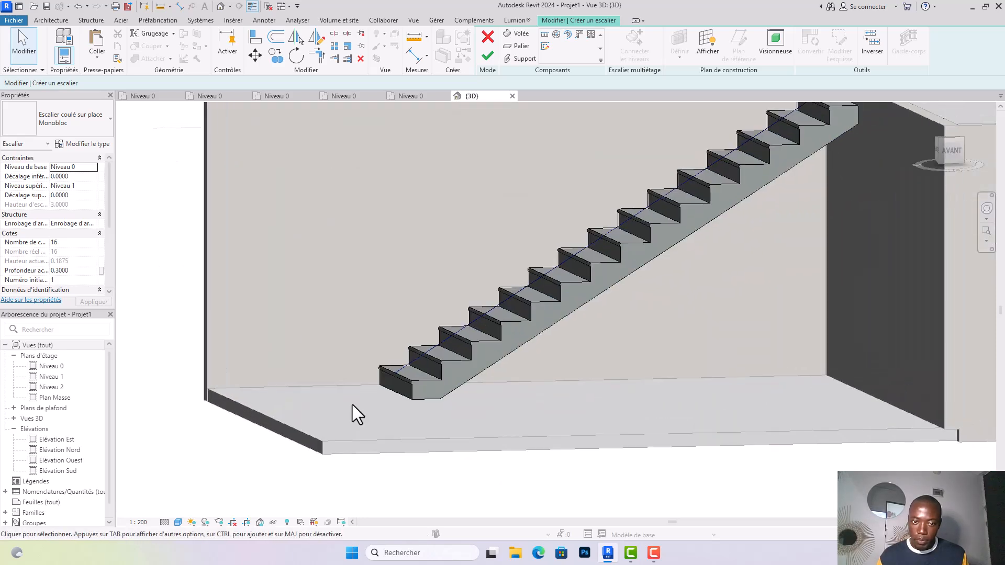
pyautogui.scroll(-2, 353, 404)
pyautogui.moveTo(599, 271); pyautogui.dragTo(584, 286, button='middle')
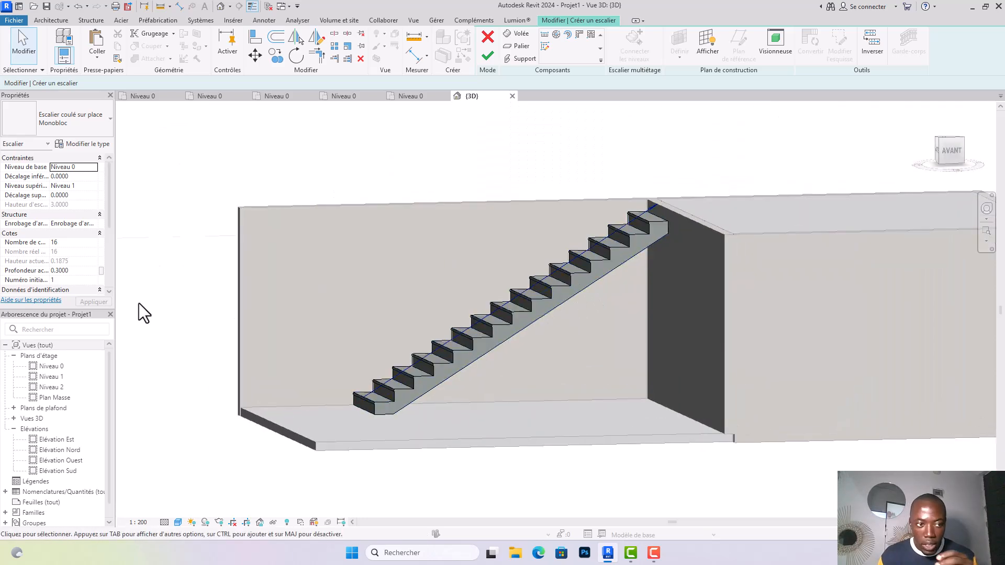
# Try 17 and then 15 as the stair's desired number of risers (Nombre de contremarches).
pyautogui.scroll(-3, 54, 234)
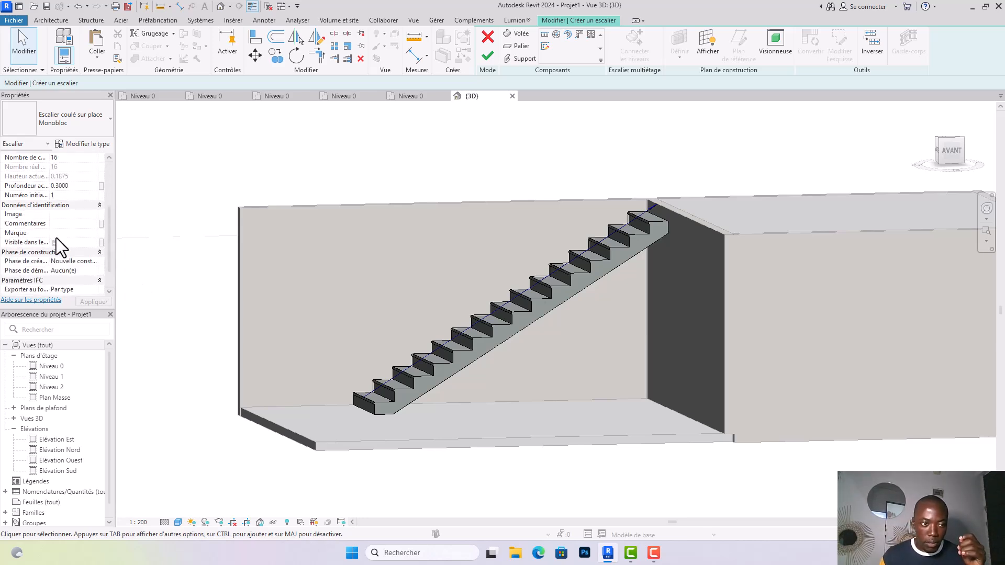
pyautogui.scroll(3, 74, 262)
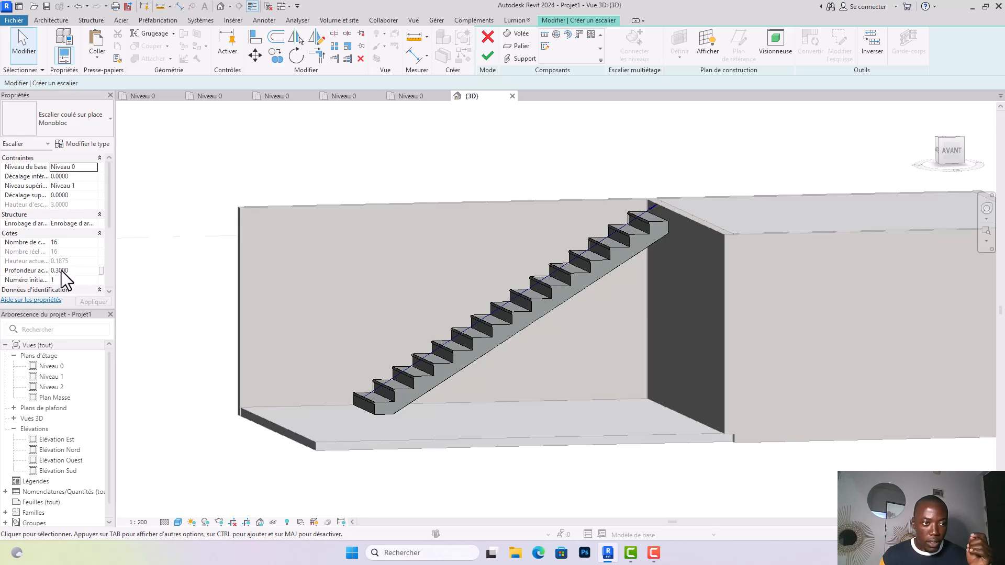
pyautogui.click(72, 234)
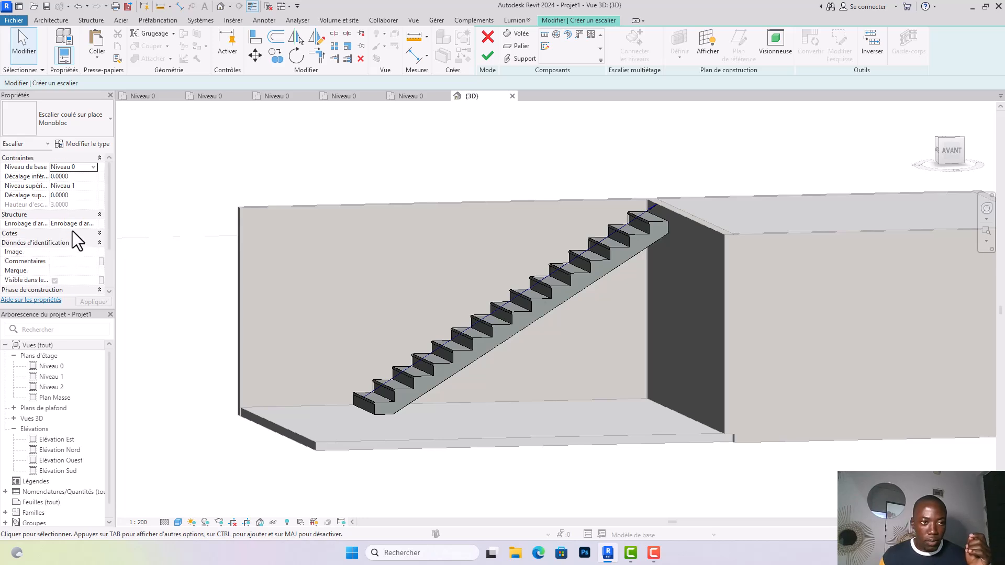
pyautogui.click(72, 233)
pyautogui.click(74, 242)
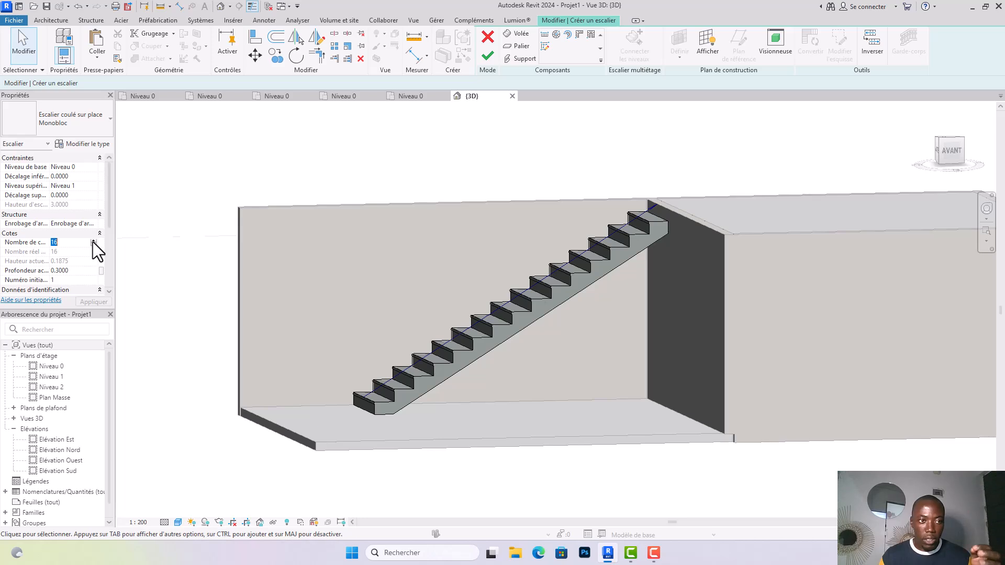
pyautogui.click(93, 242)
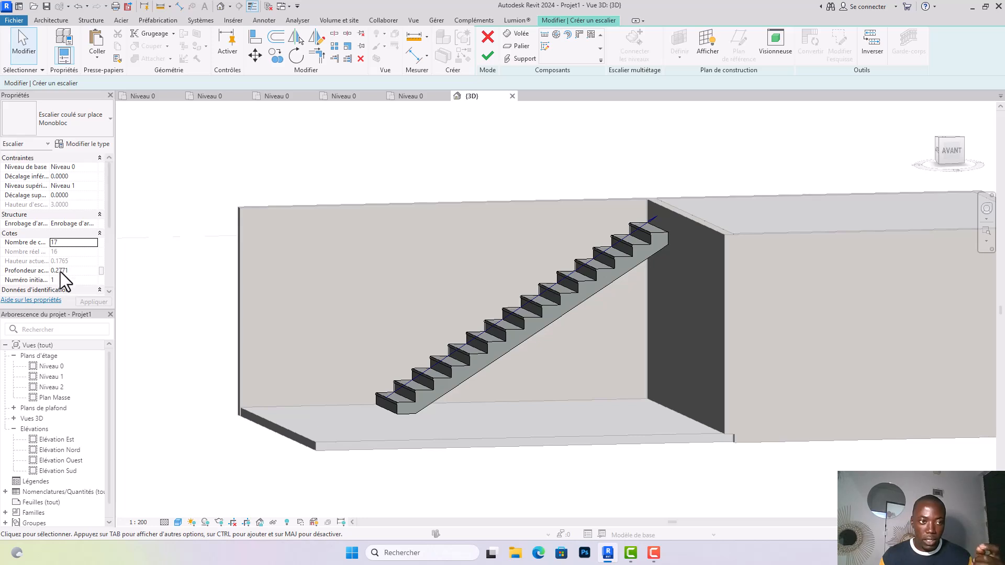
pyautogui.click(94, 245)
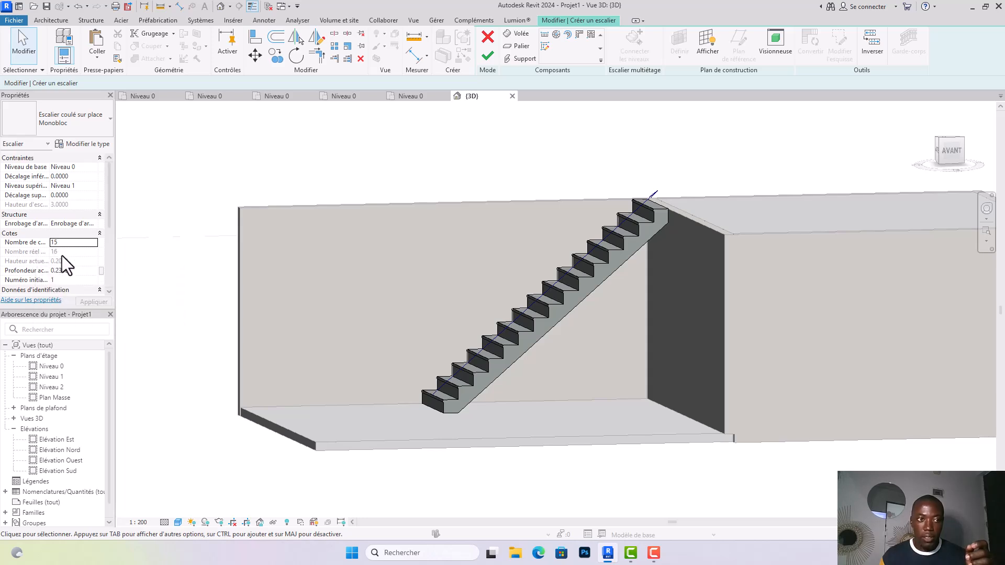
# Set the stair's desired number of risers to 16 and finish the stair edit.
pyautogui.press('BackSpace')
pyautogui.write('6')
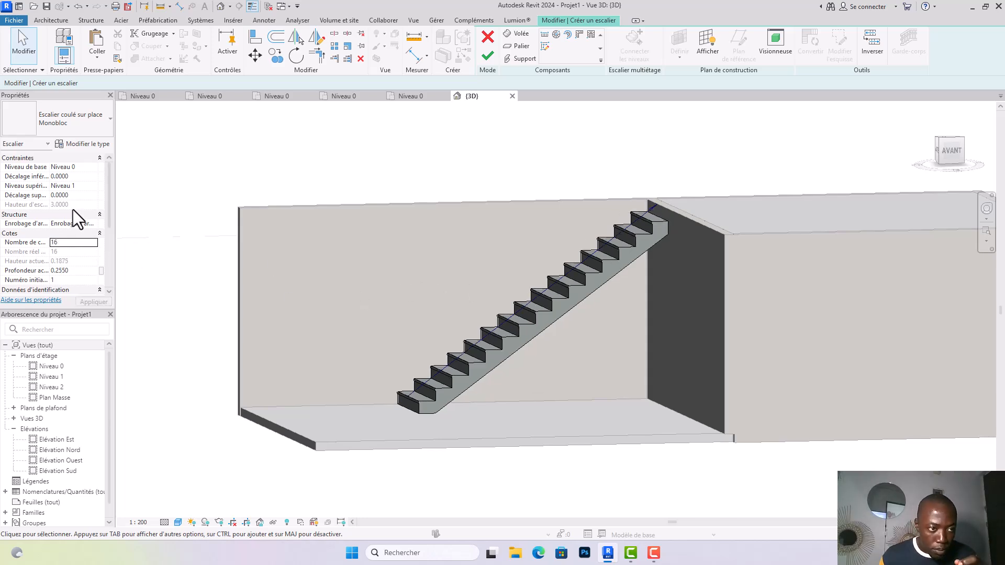
pyautogui.scroll(-5, 74, 209)
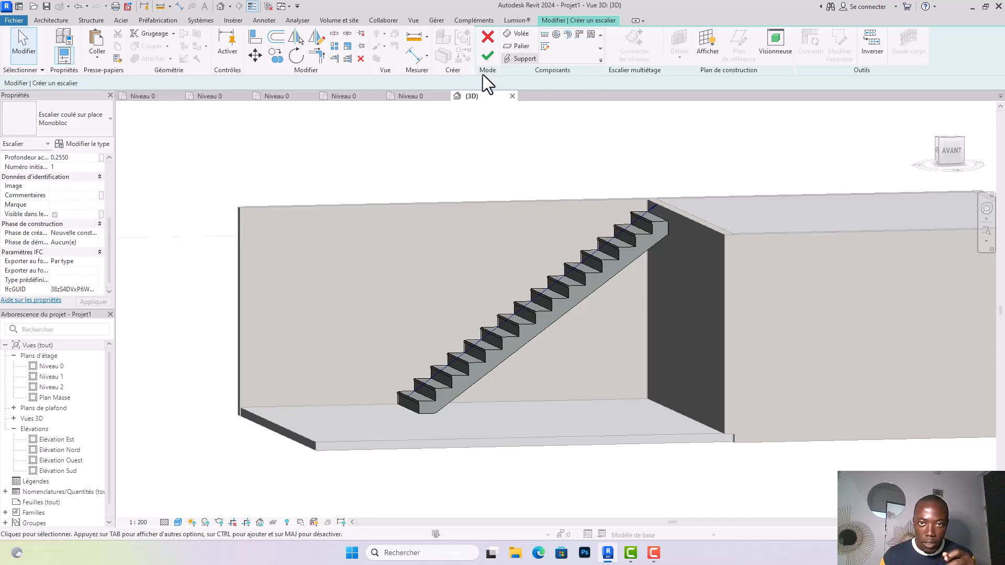
pyautogui.click(488, 55)
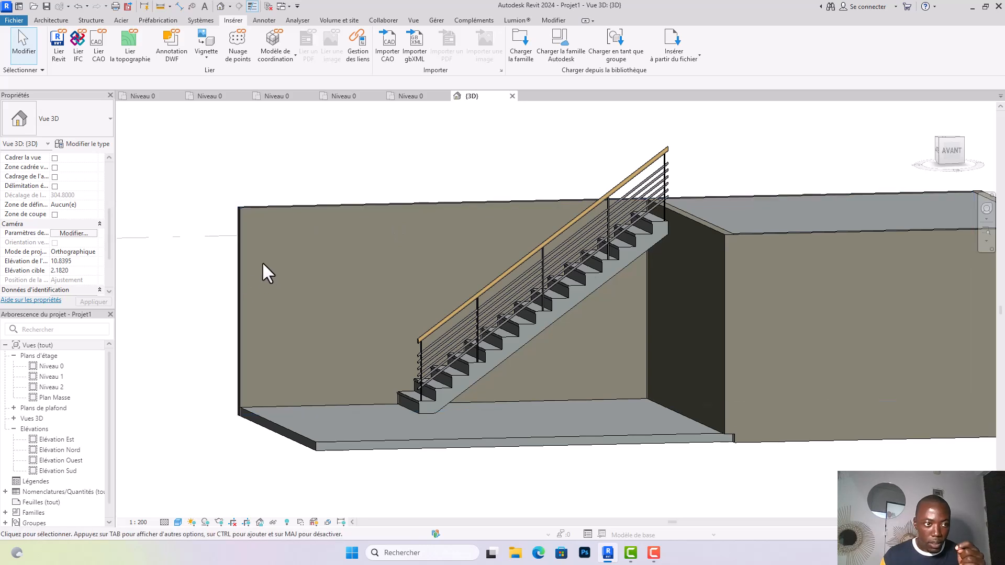
pyautogui.scroll(-3, 84, 227)
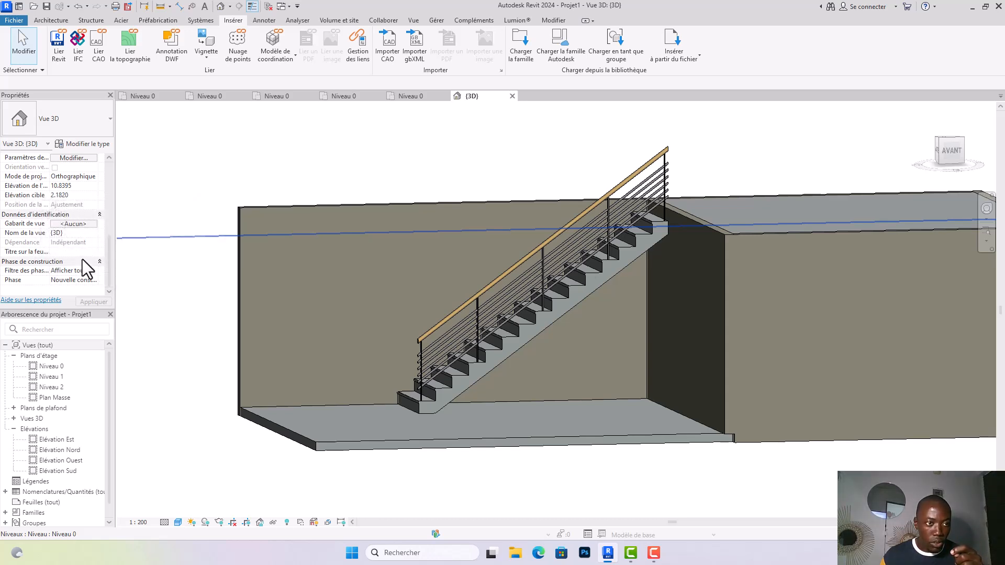
pyautogui.scroll(4, 83, 244)
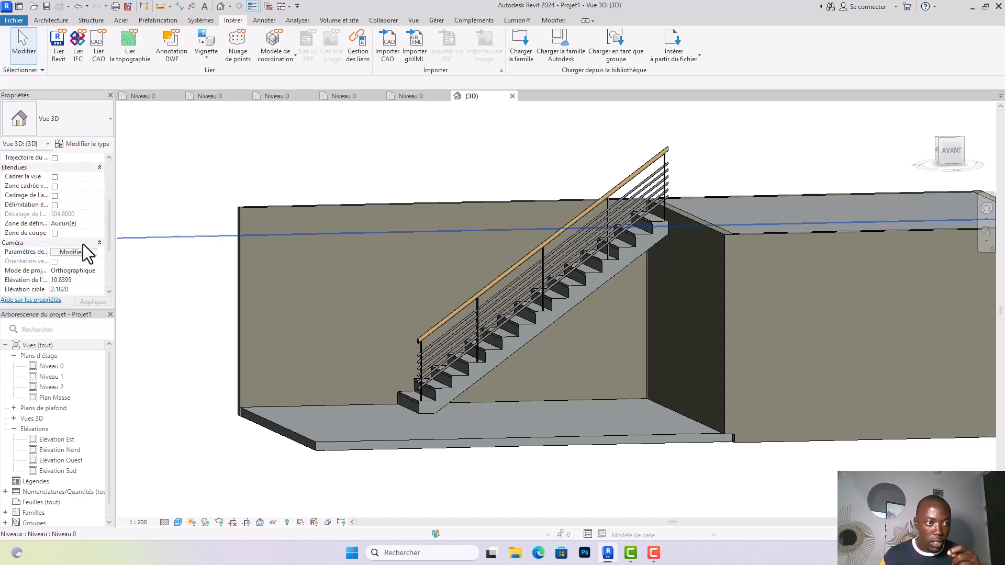
pyautogui.scroll(4, 82, 244)
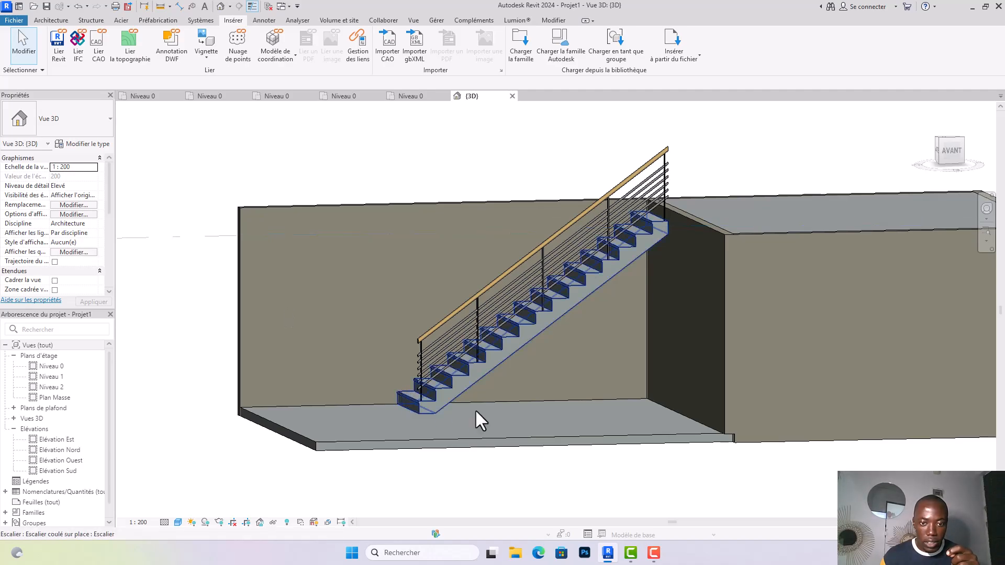
# Reopen the stair for editing and turn off Finir avec contremarche for its flight.
pyautogui.scroll(-2, 606, 401)
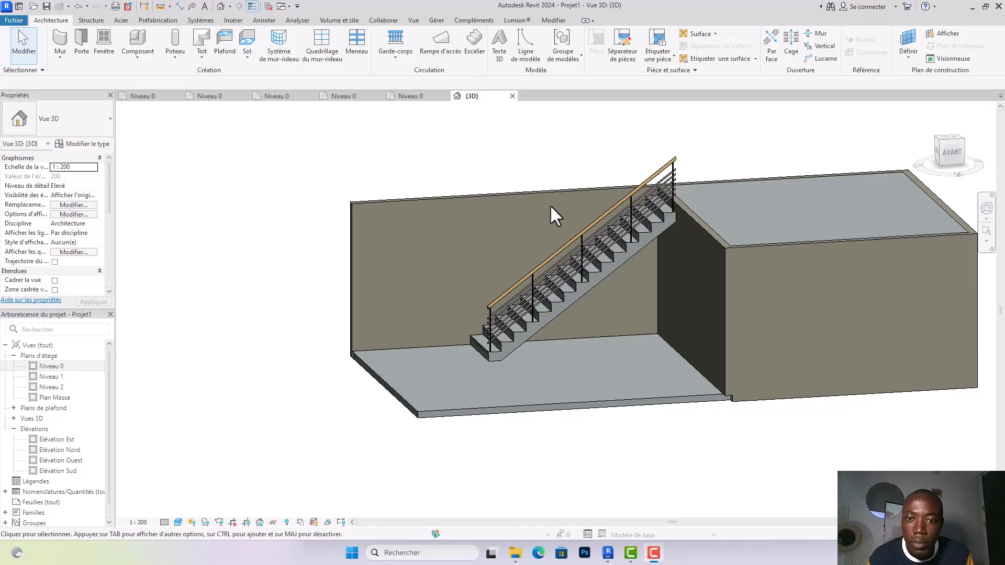
pyautogui.click(564, 286)
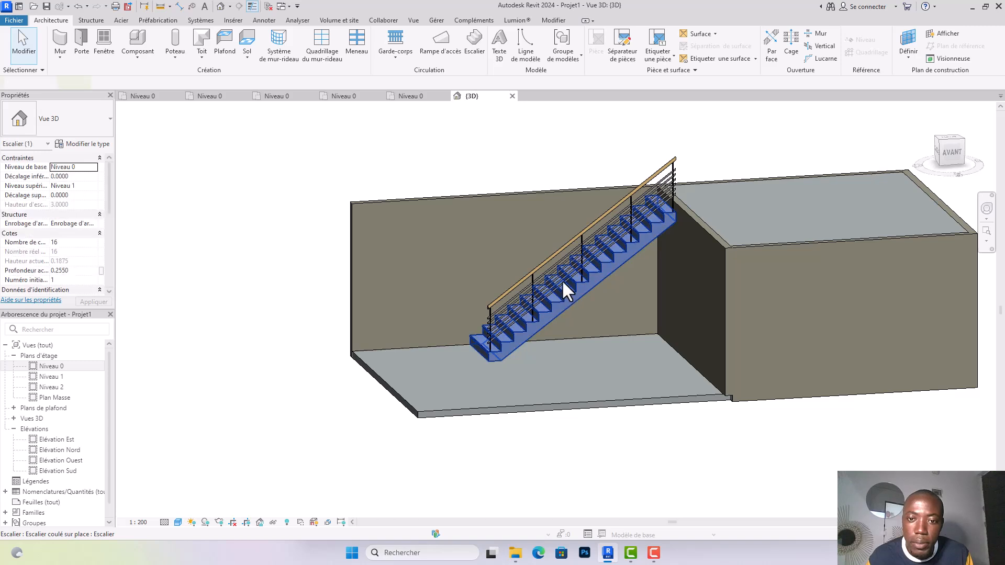
pyautogui.click(500, 44)
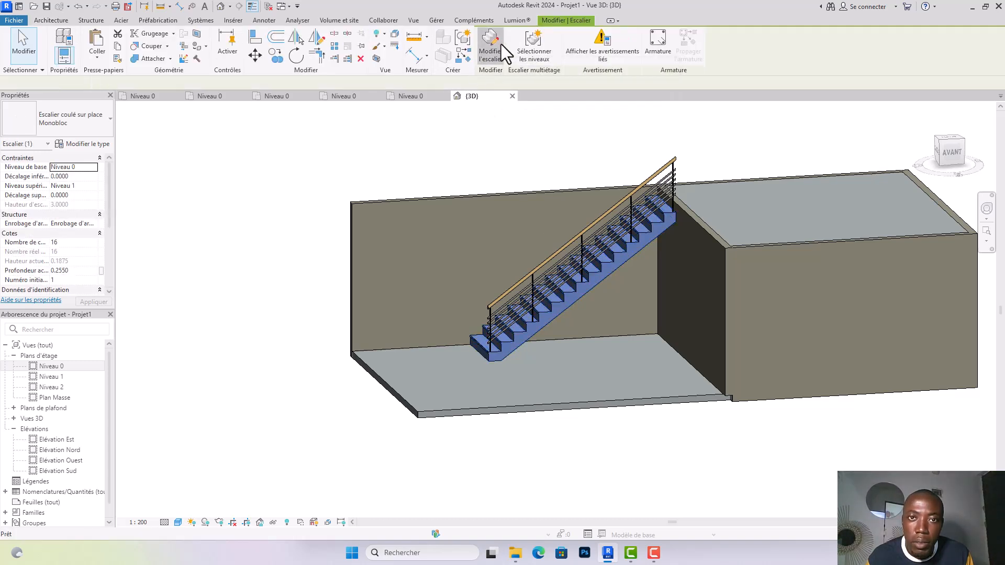
pyautogui.click(564, 288)
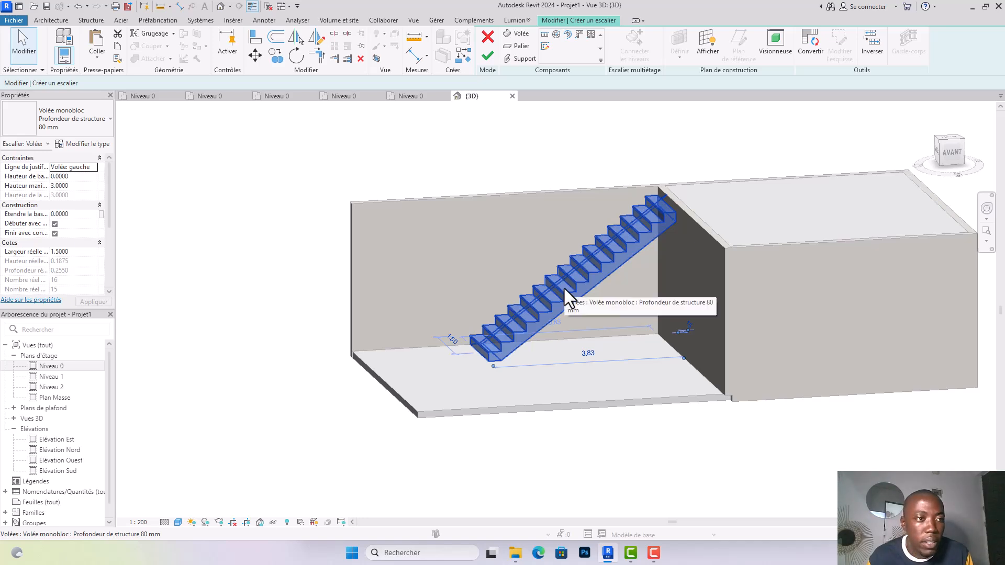
pyautogui.click(55, 233)
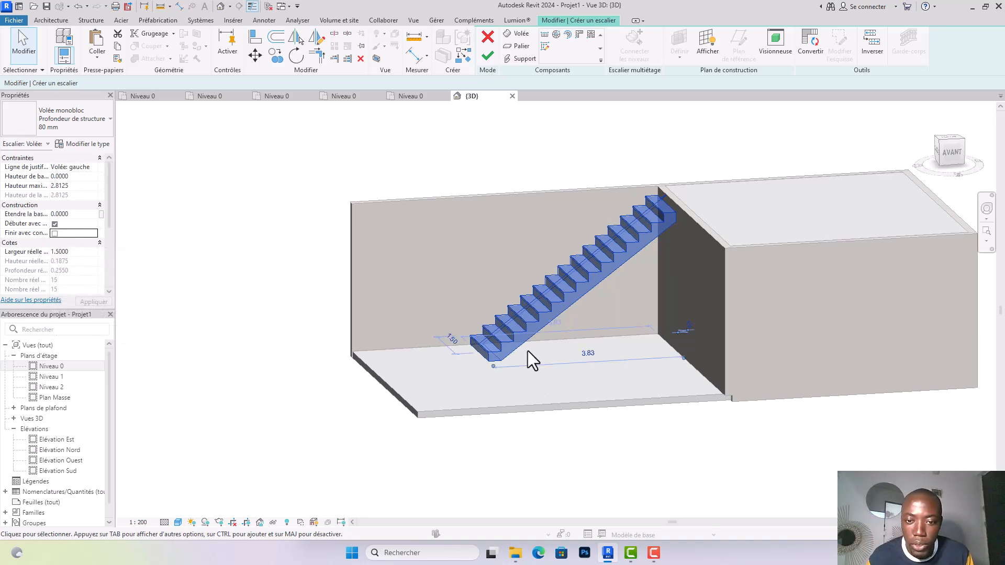
# Turn off Débuter avec contremarche for the flight and check both of its ends in a near-frontal view.
pyautogui.scroll(2, 504, 332)
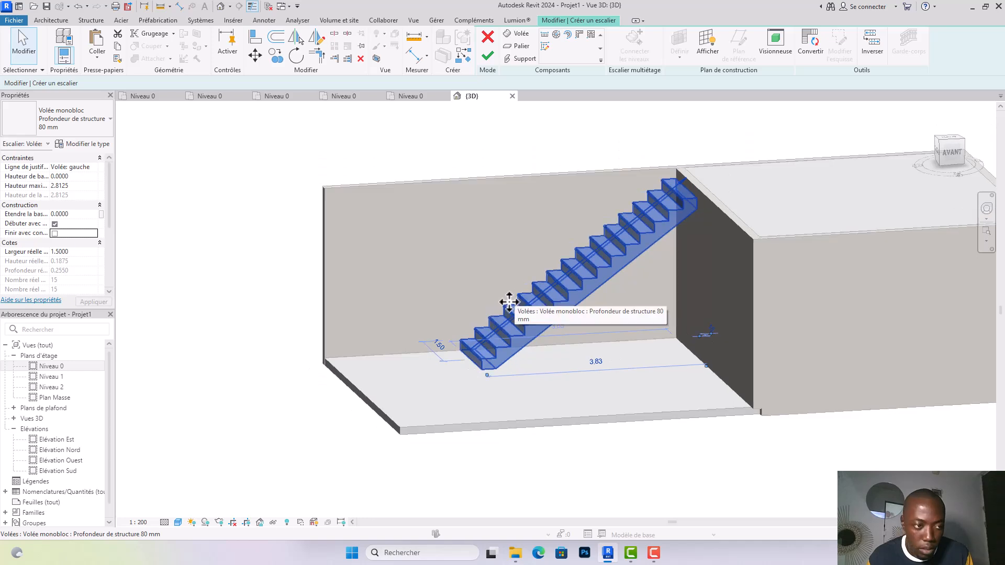
pyautogui.click(54, 224)
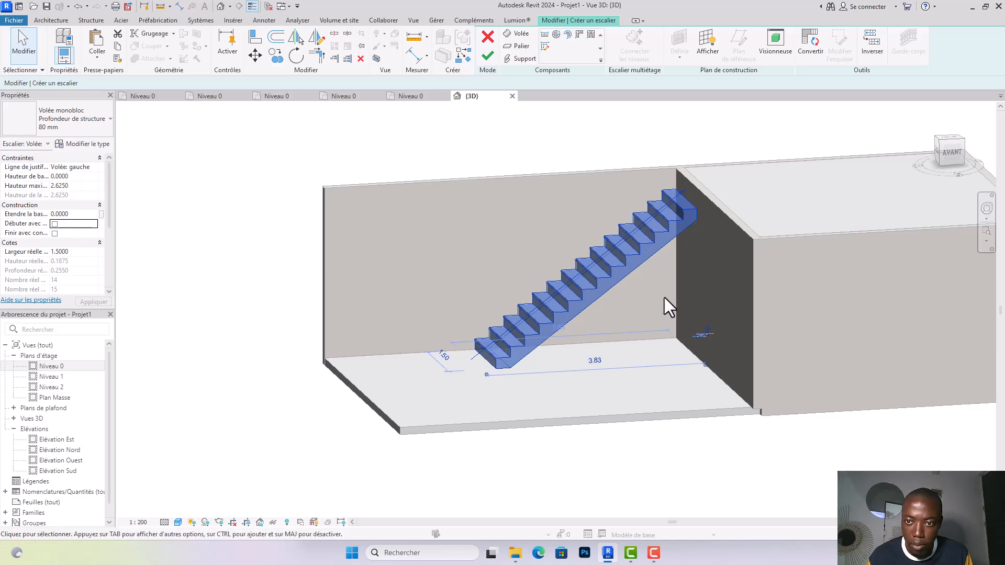
pyautogui.scroll(2, 672, 181)
pyautogui.moveTo(722, 214); pyautogui.dragTo(624, 224, button='middle')
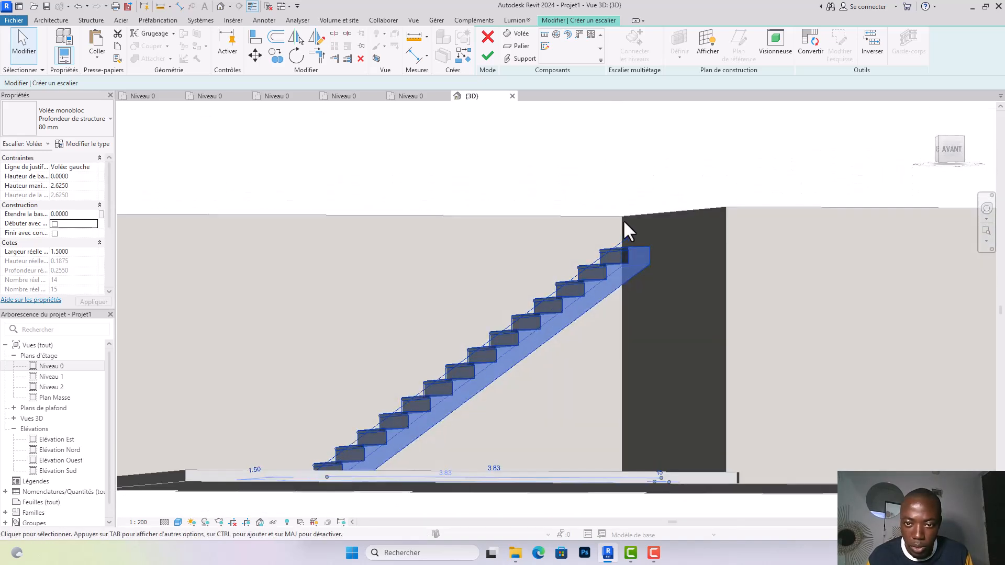
# Compare the flight's start and end riser options, leaving Débuter avec contremarche on and Finir avec contremarche off.
pyautogui.click(55, 224)
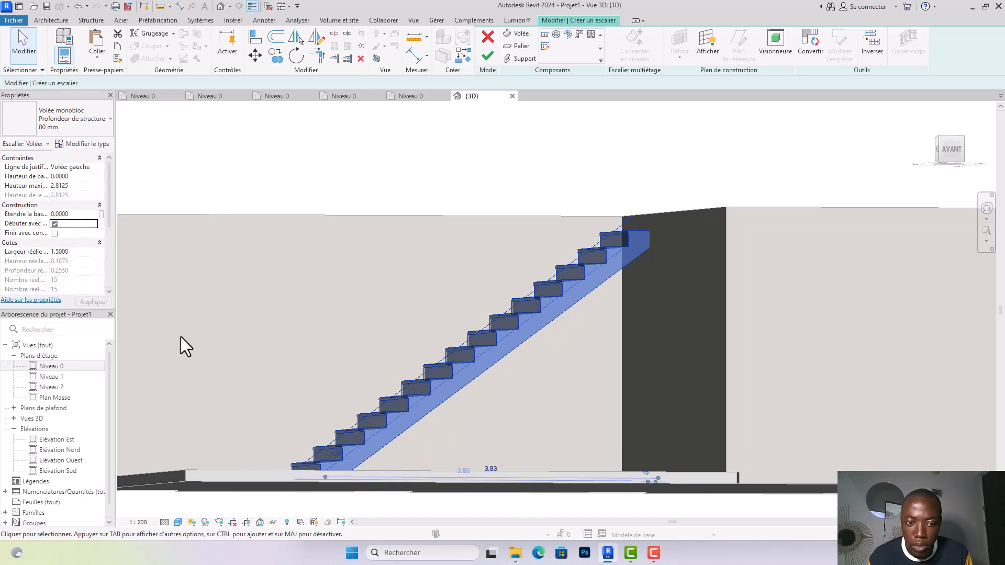
pyautogui.click(55, 224)
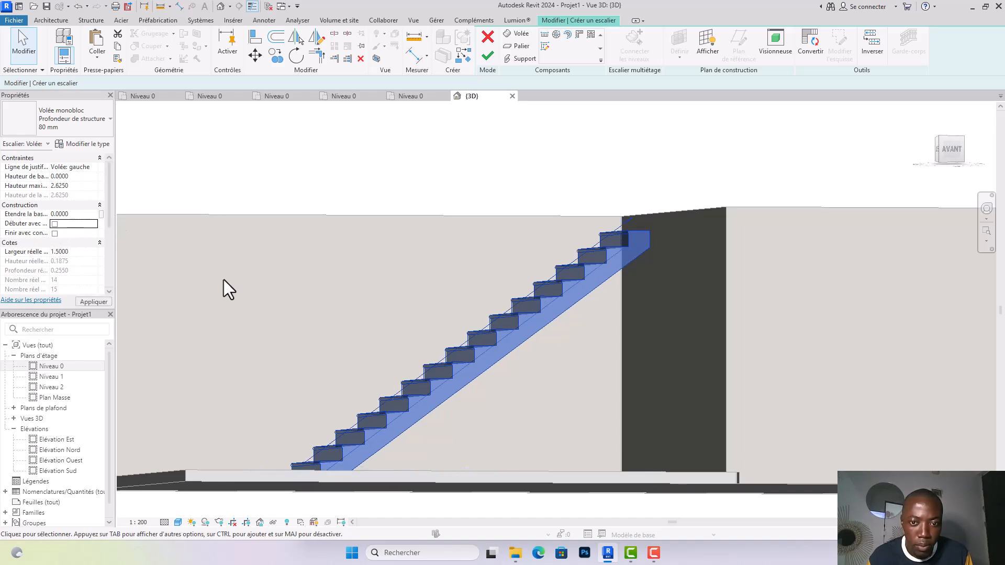
pyautogui.click(55, 233)
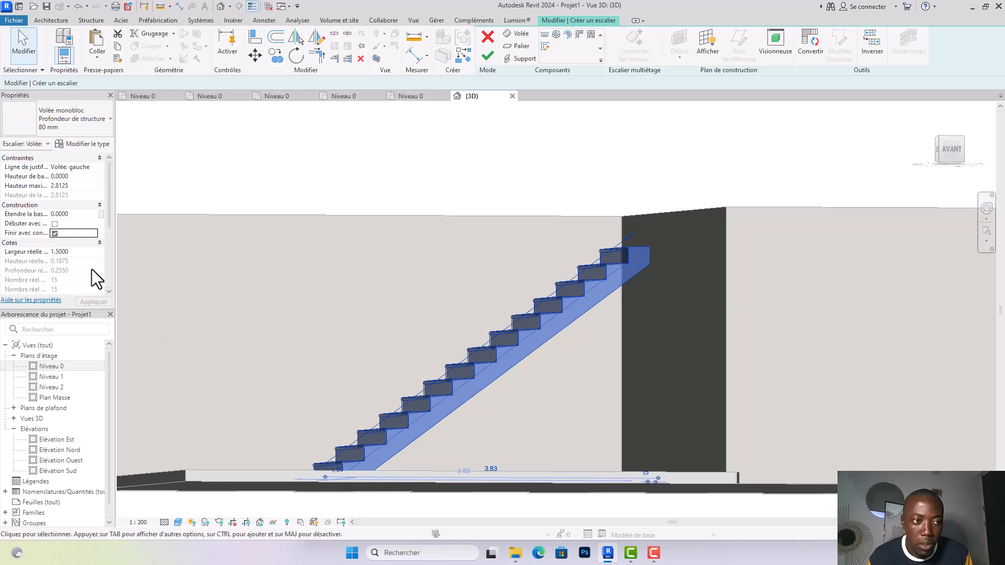
pyautogui.click(54, 233)
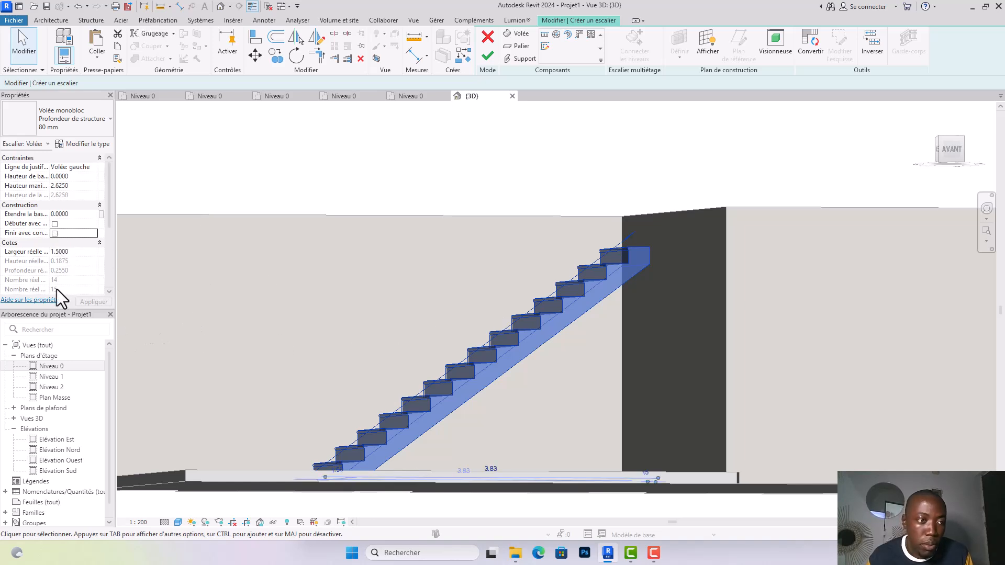
pyautogui.click(55, 224)
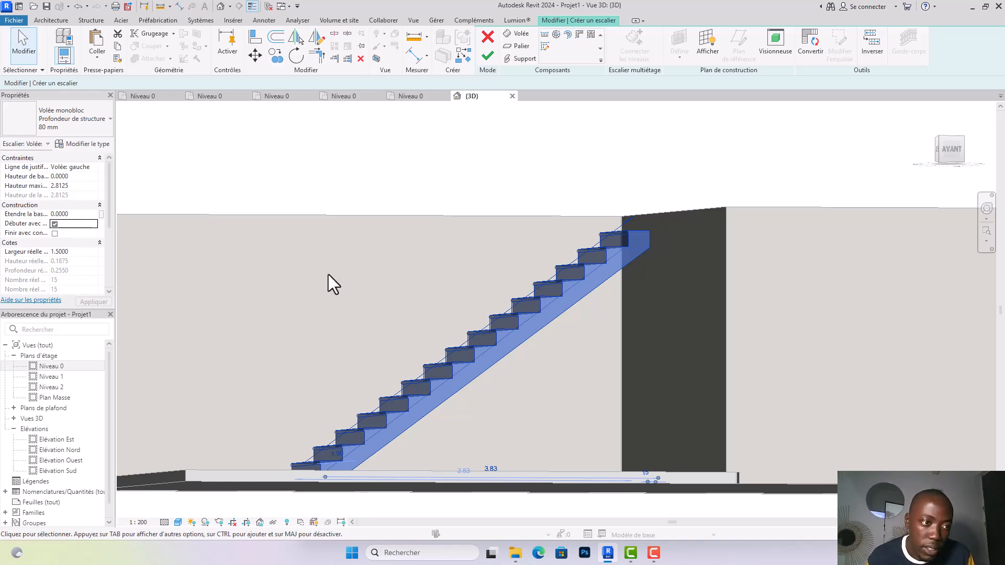
# Examine how the top of the flight meets the upper floor edge, up close and from several angles.
pyautogui.click(389, 253)
pyautogui.keyDown('shift'); pyautogui.moveTo(388, 253); pyautogui.dragTo(614, 247, button='middle'); pyautogui.keyUp('shift')
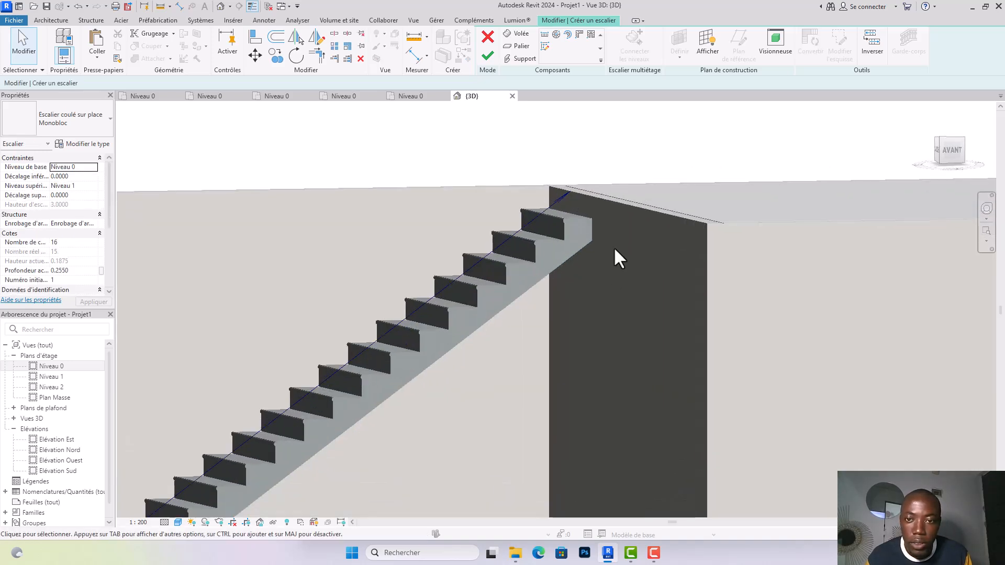
pyautogui.click(558, 228)
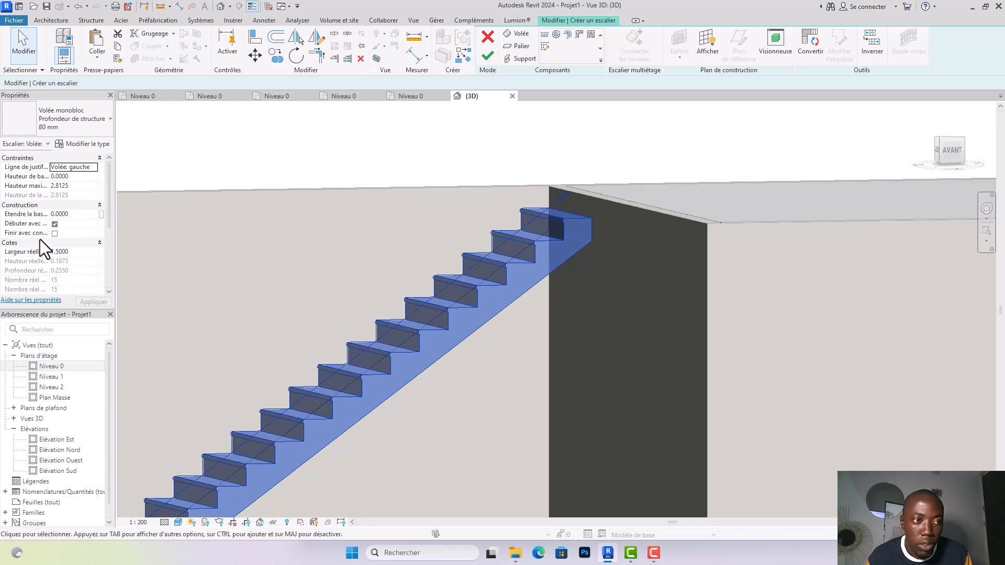
pyautogui.moveTo(313, 250); pyautogui.dragTo(413, 259, button='middle')
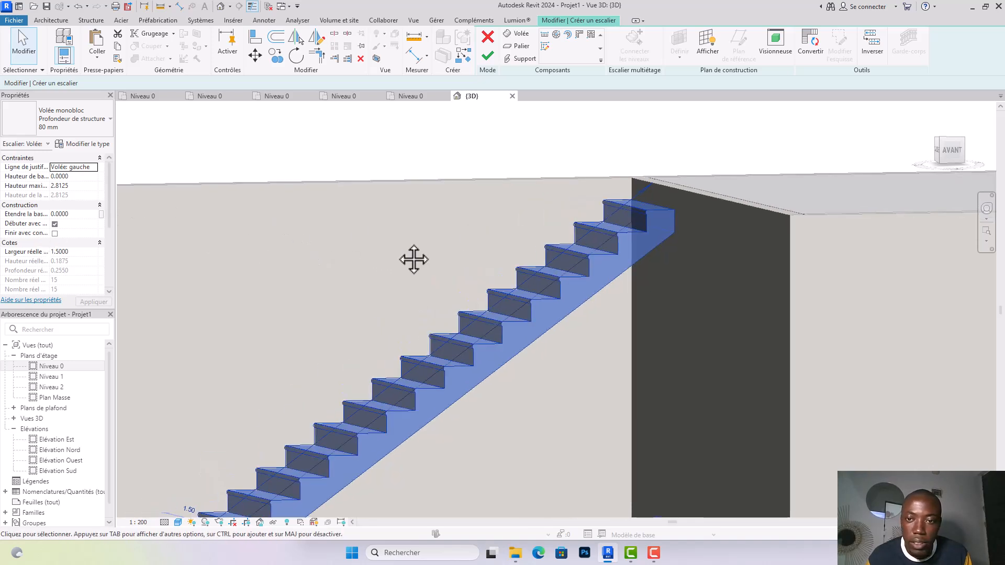
pyautogui.click(444, 218)
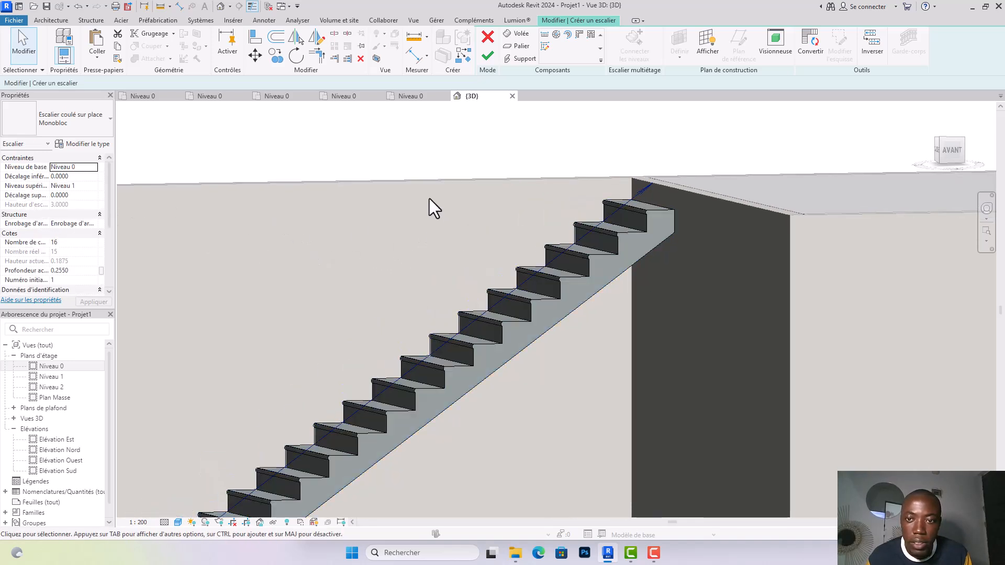
pyautogui.keyDown('shift'); pyautogui.moveTo(430, 199); pyautogui.dragTo(492, 172, button='middle'); pyautogui.keyUp('shift')
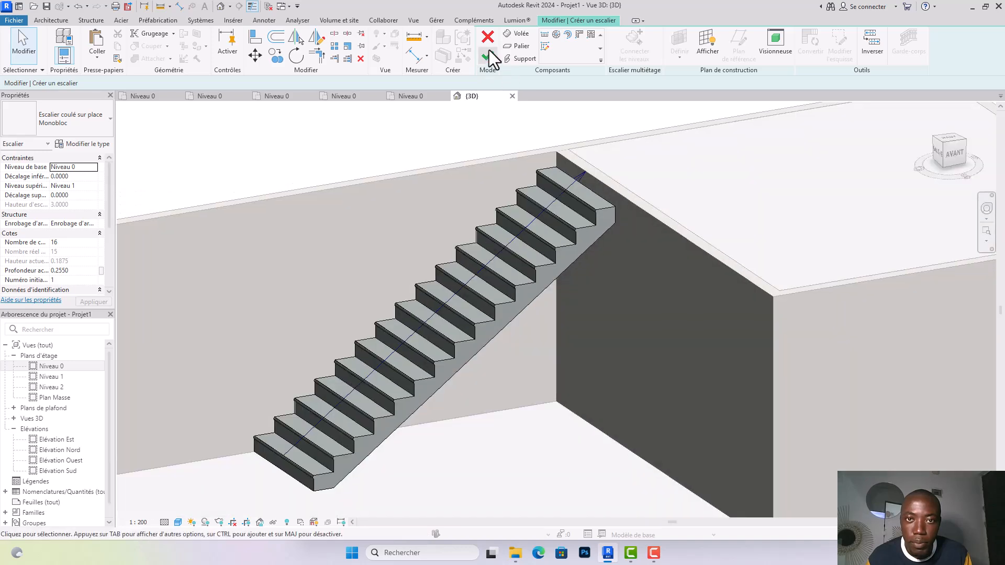
pyautogui.keyDown('shift'); pyautogui.moveTo(557, 215); pyautogui.dragTo(524, 150, button='middle'); pyautogui.keyUp('shift')
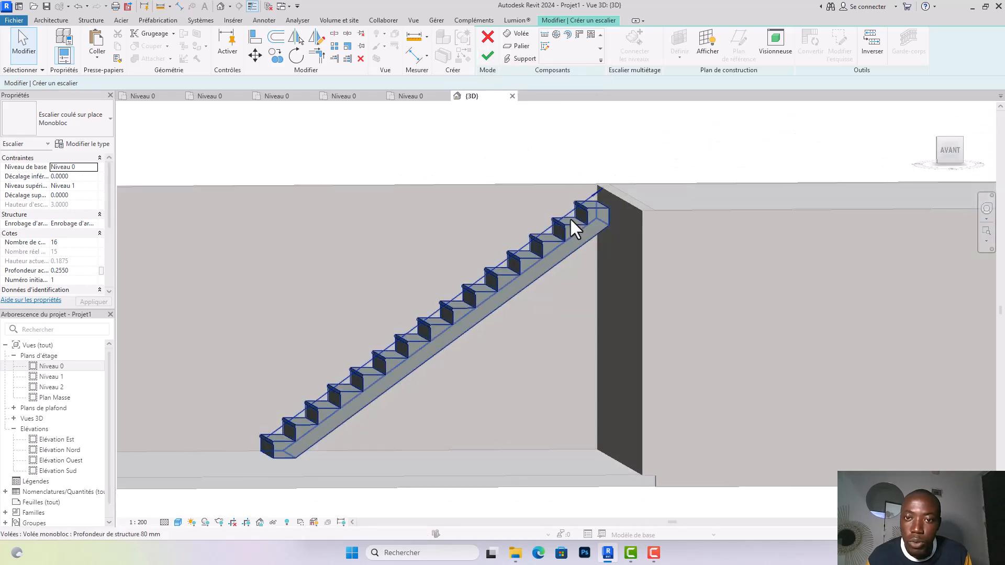
pyautogui.scroll(2, 582, 207)
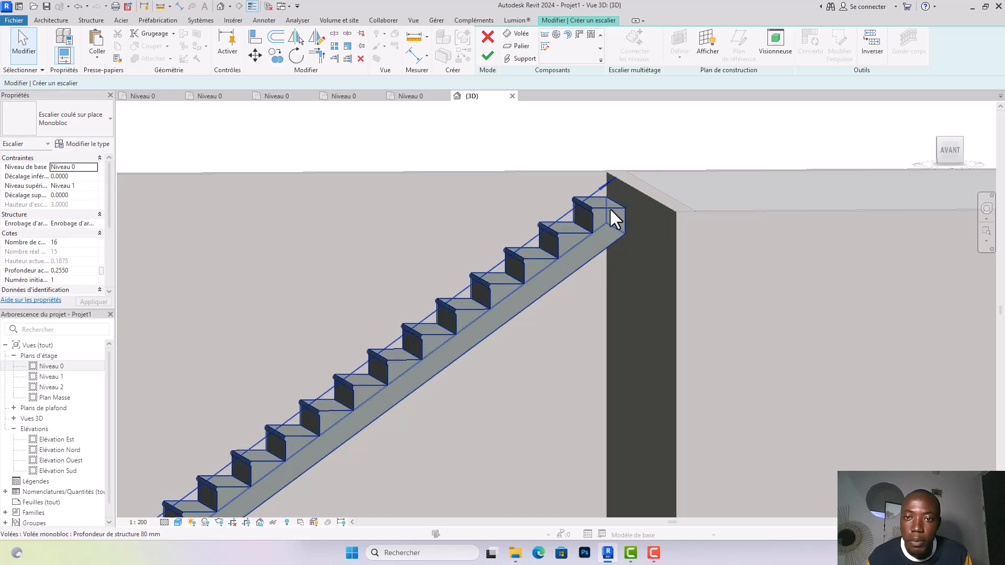
pyautogui.scroll(-2, 608, 207)
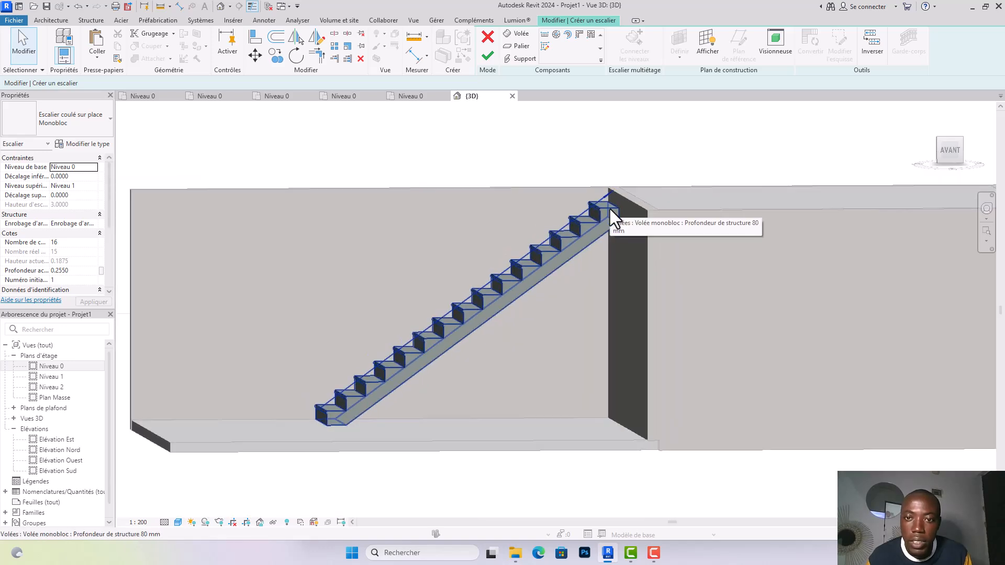
pyautogui.click(610, 209)
pyautogui.scroll(2, 621, 173)
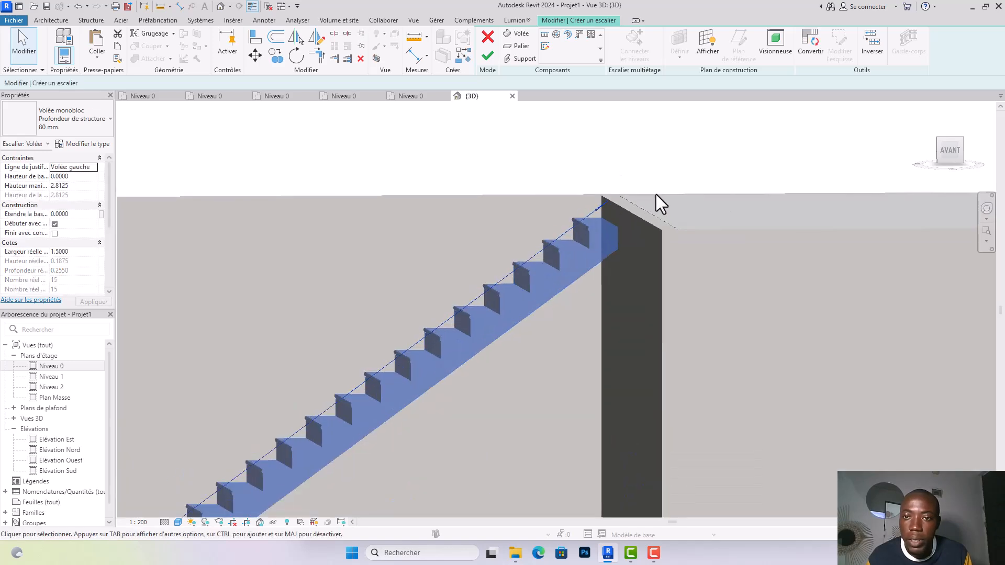
pyautogui.click(661, 207)
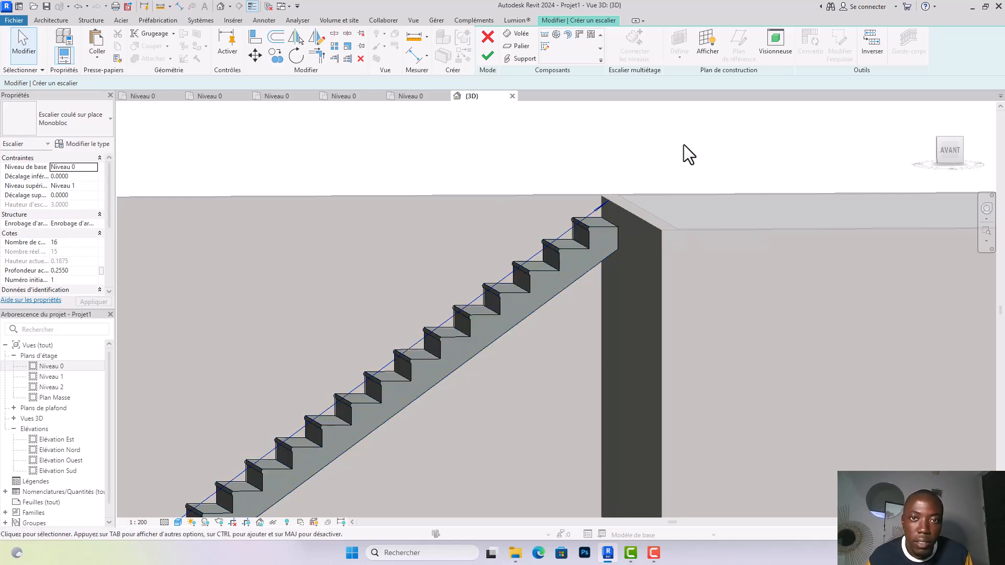
# Finish editing the straight stair and view it with its railing in 3D from above.
pyautogui.click(488, 56)
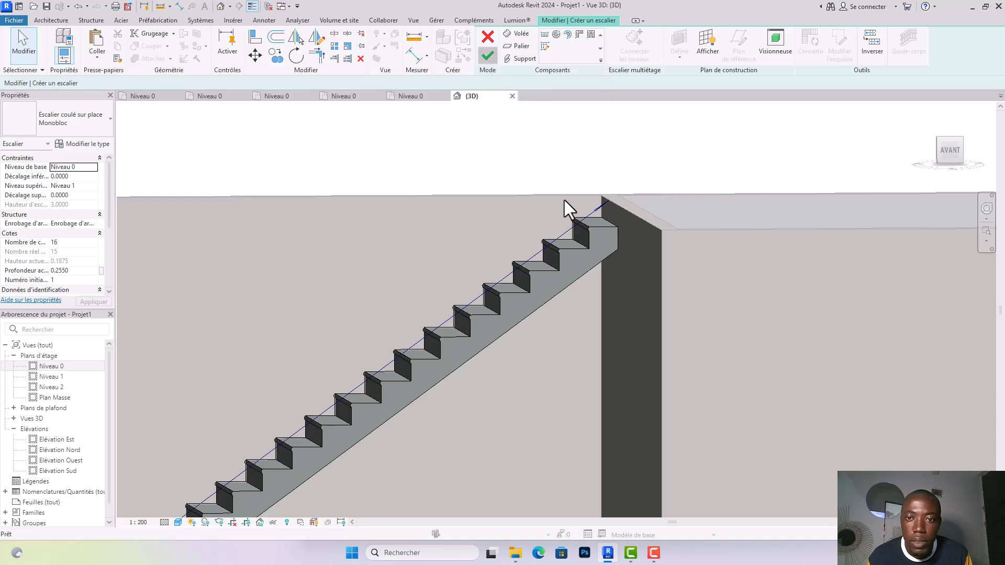
pyautogui.scroll(-3, 563, 198)
pyautogui.click(487, 157)
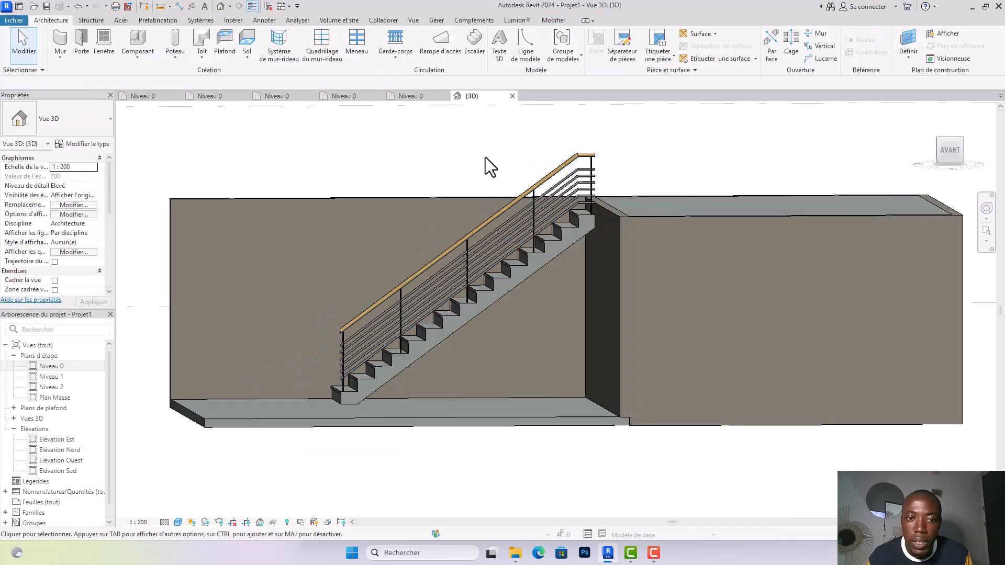
pyautogui.scroll(-3, 486, 157)
pyautogui.keyDown('shift'); pyautogui.moveTo(466, 157); pyautogui.dragTo(552, 352, button='middle'); pyautogui.keyUp('shift')
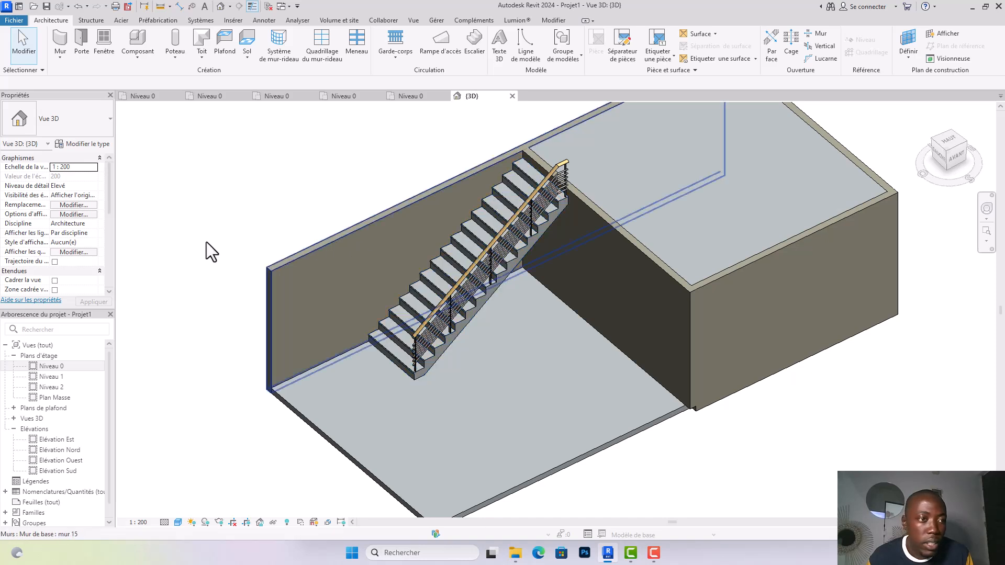
# Start a new stair on the Niveau 0 plan and draw a horizontal first flight of 5 risers, about 0.92 m long, below the building.
pyautogui.doubleClick(52, 366)
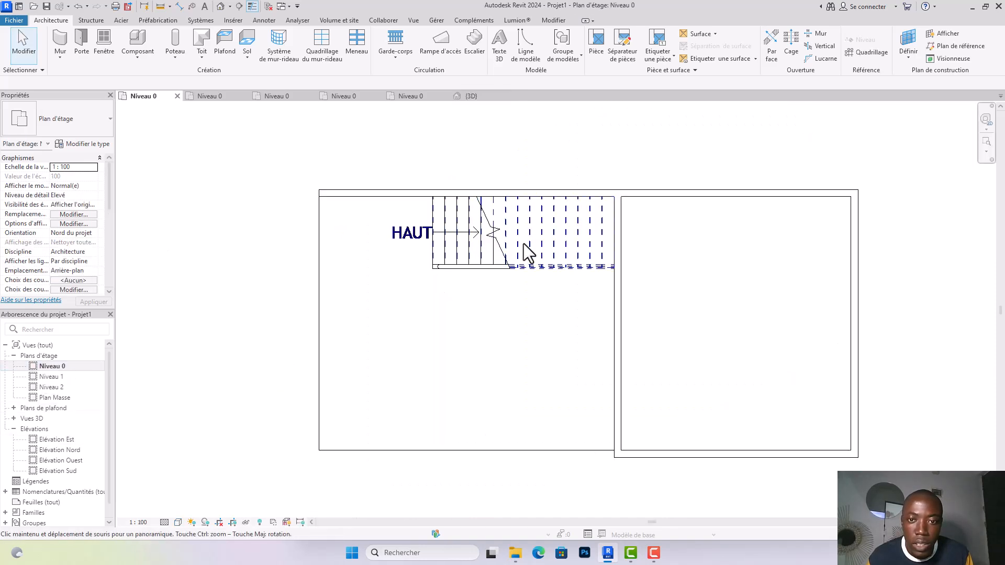
pyautogui.moveTo(541, 260); pyautogui.dragTo(572, 222, button='middle')
pyautogui.scroll(-3, 556, 235)
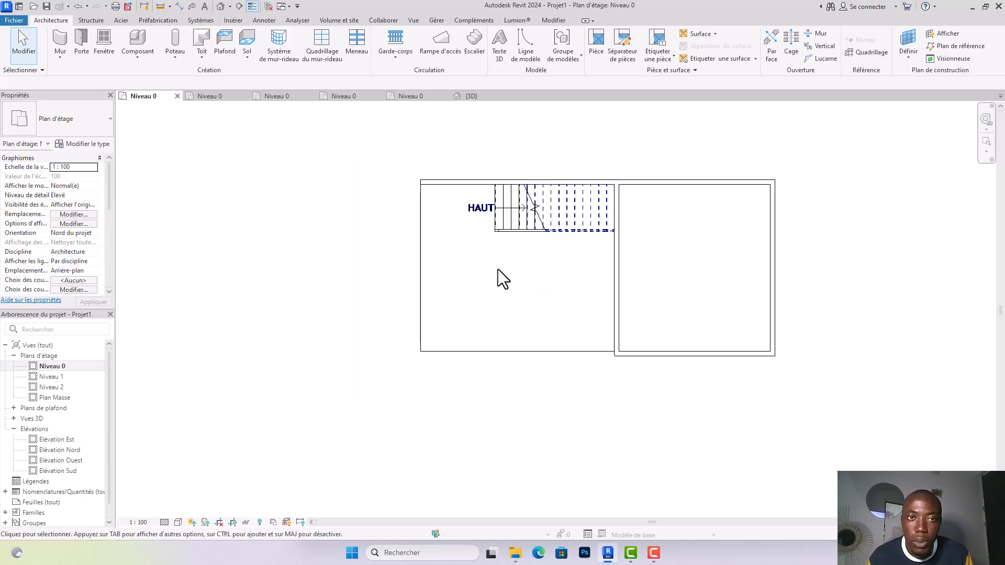
pyautogui.moveTo(544, 274); pyautogui.dragTo(600, 265, button='middle')
pyautogui.scroll(-2, 611, 191)
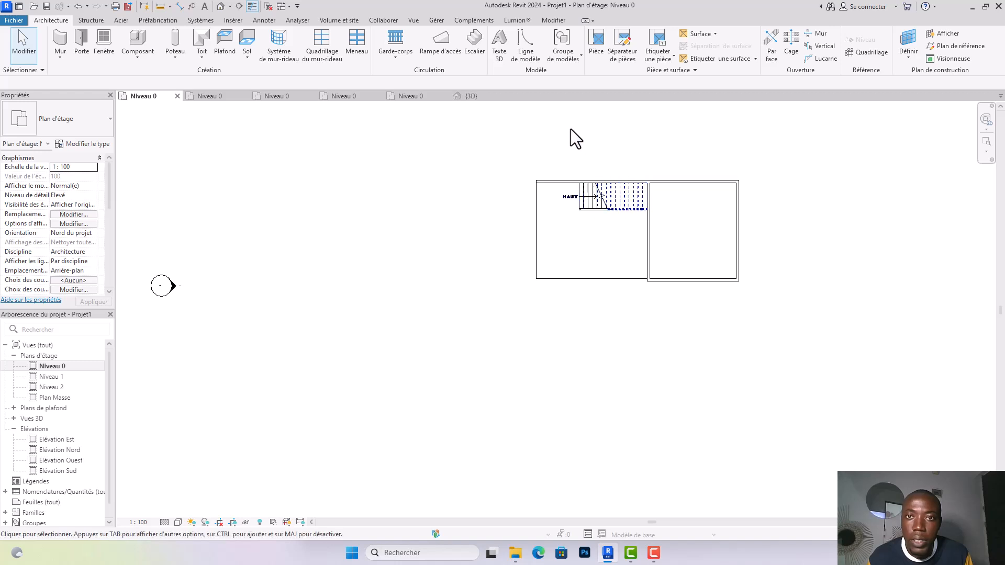
pyautogui.scroll(1, 574, 139)
pyautogui.click(473, 48)
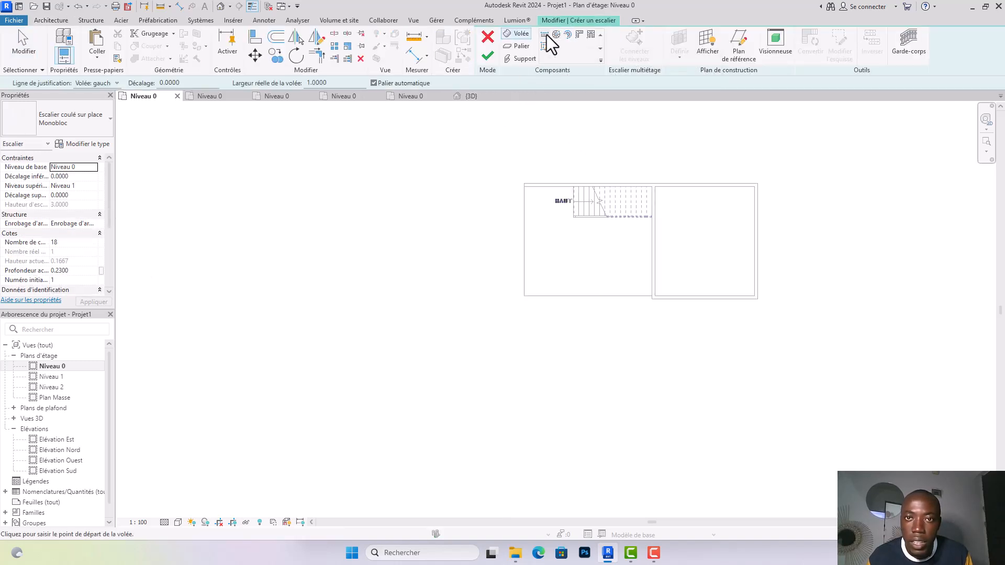
pyautogui.moveTo(619, 265); pyautogui.dragTo(596, 230, button='middle')
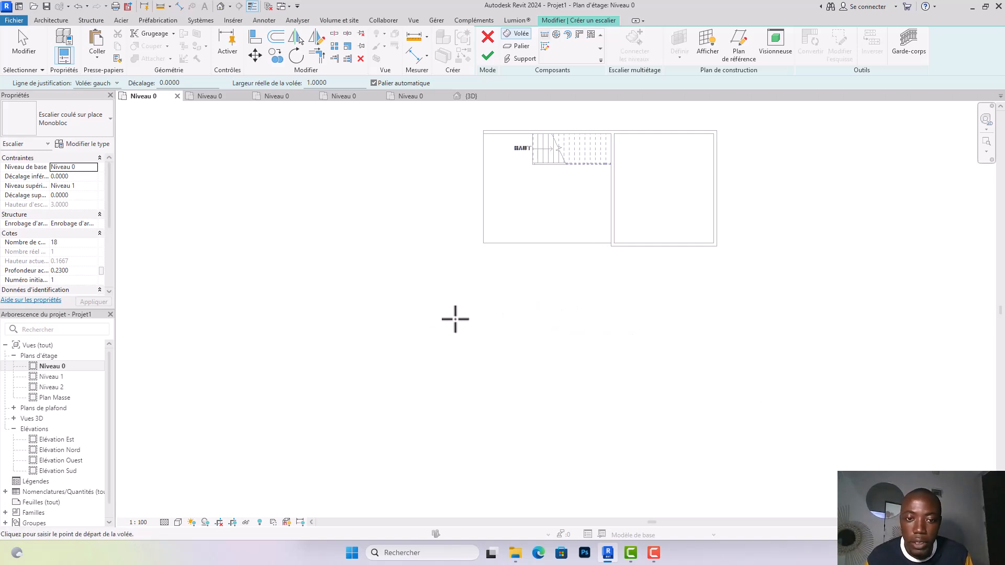
pyautogui.click(476, 307)
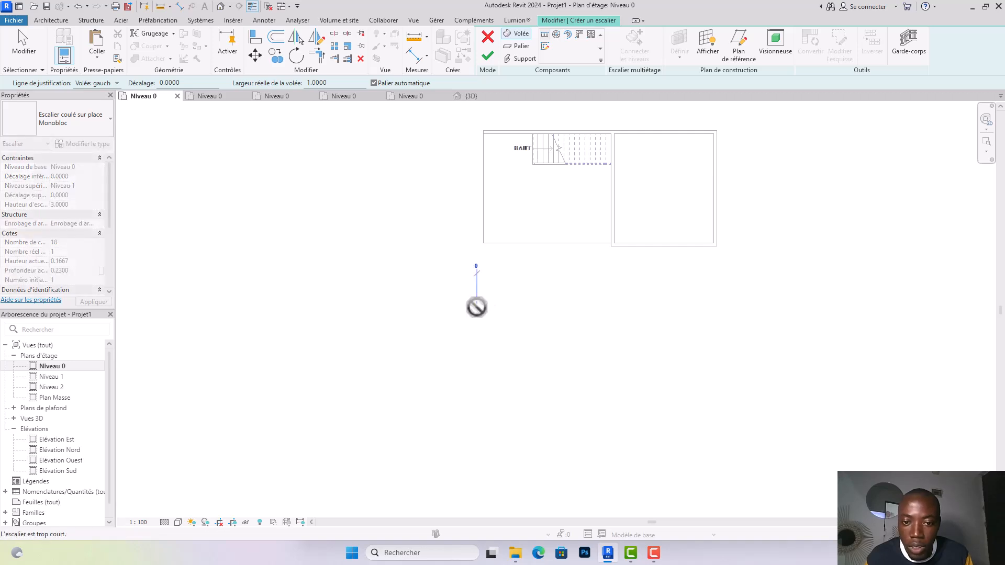
pyautogui.scroll(4, 506, 310)
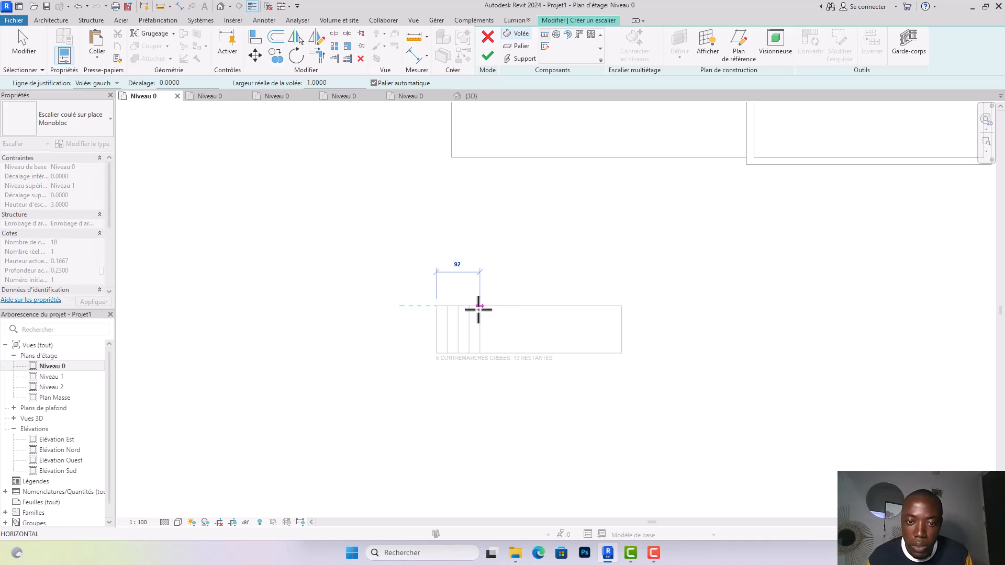
pyautogui.click(479, 309)
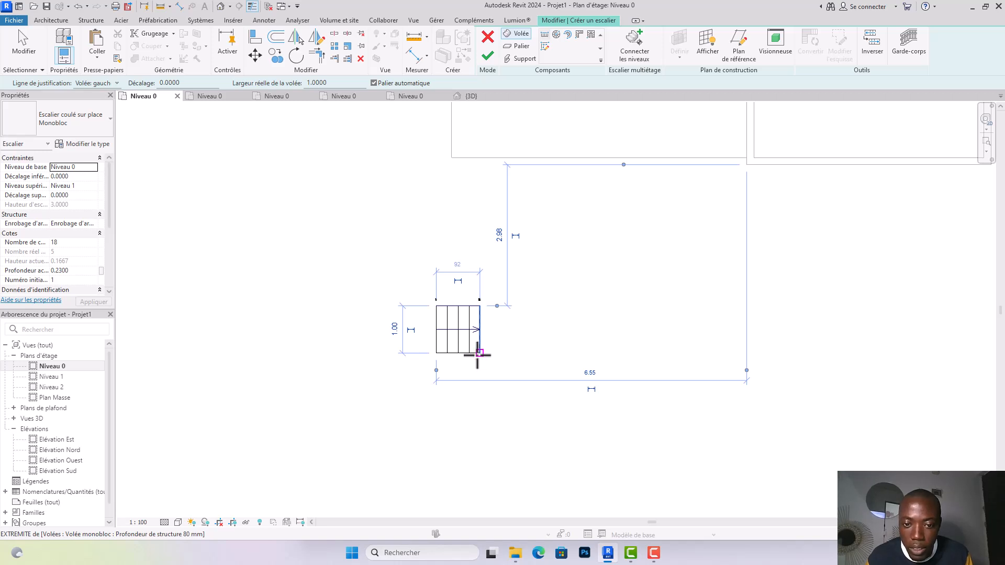
# Draw a second flight of 5 risers, about 0.92 m long, perpendicular to the first from its lower end corner, justified to Volée: droite.
pyautogui.click(480, 353)
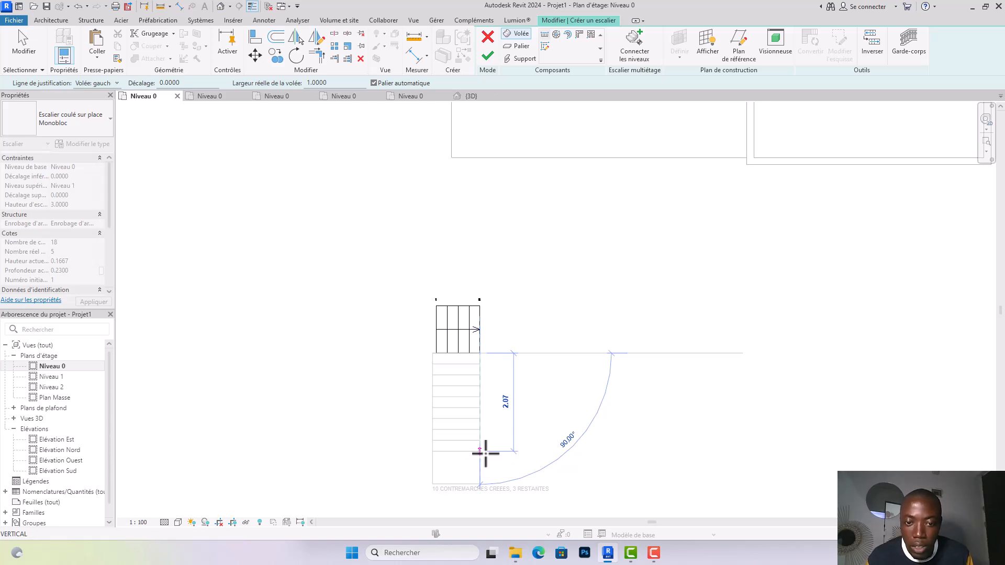
pyautogui.click(105, 83)
pyautogui.click(116, 119)
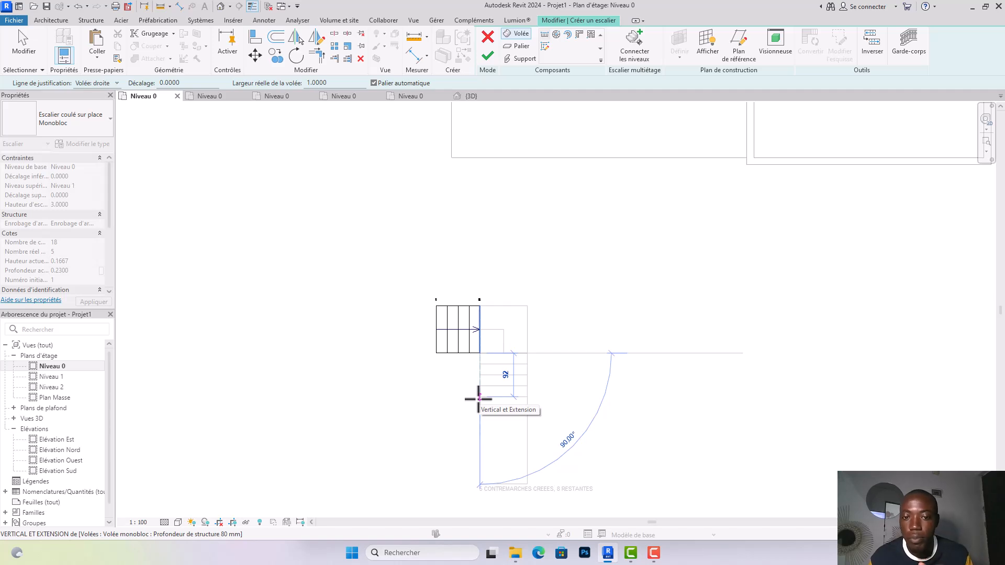
pyautogui.click(478, 398)
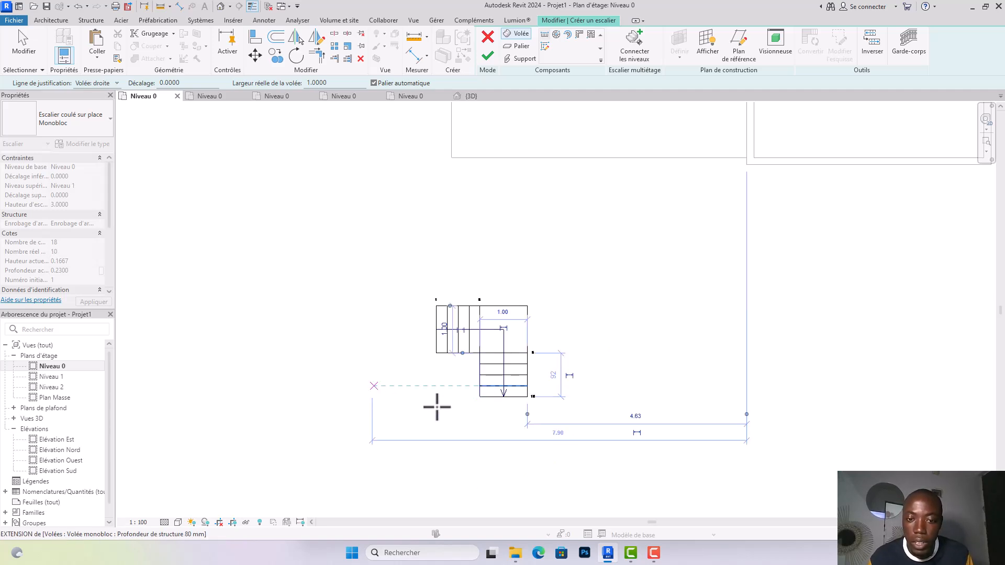
# Add a horizontal third flight with the remaining 8 risers from the second flight's end corner, justified to Volée: gauche, and finish the stair.
pyautogui.click(525, 400)
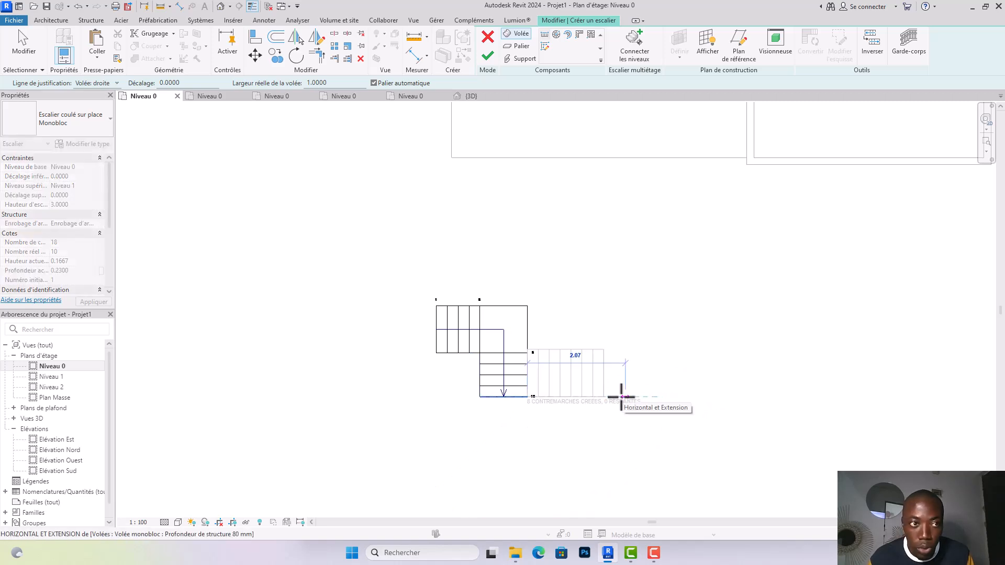
pyautogui.click(87, 86)
pyautogui.click(107, 103)
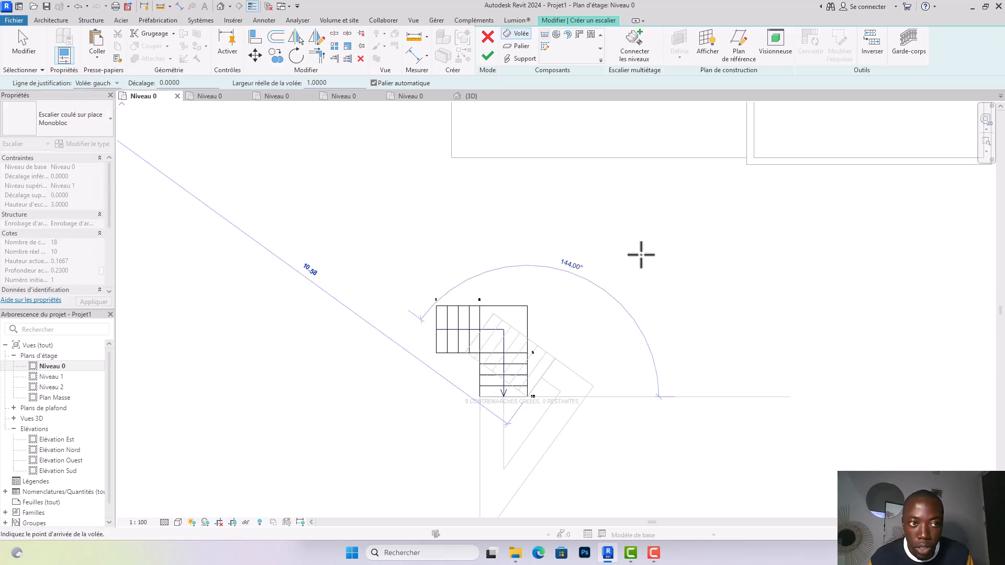
pyautogui.click(613, 397)
pyautogui.press('Escape')
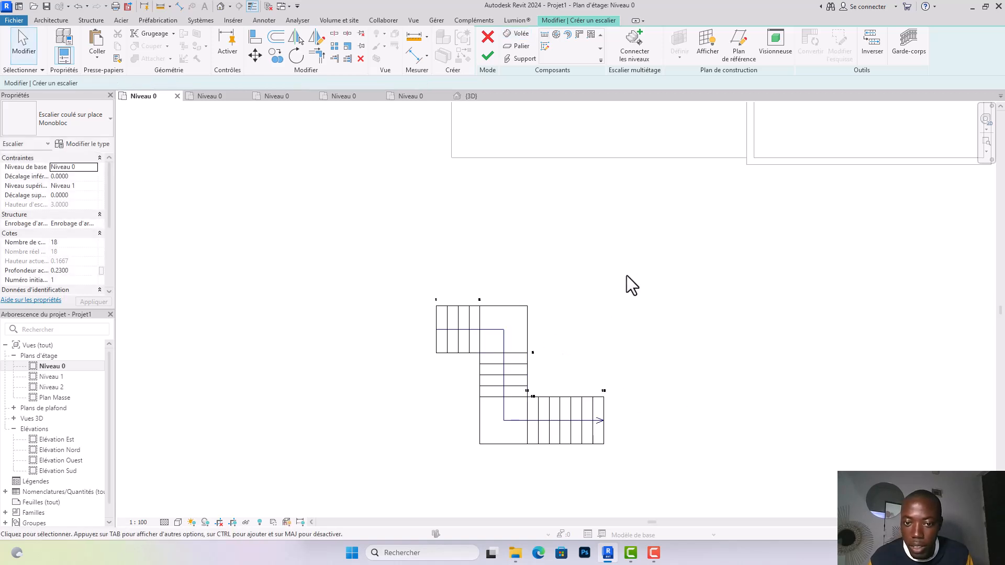
pyautogui.click(488, 56)
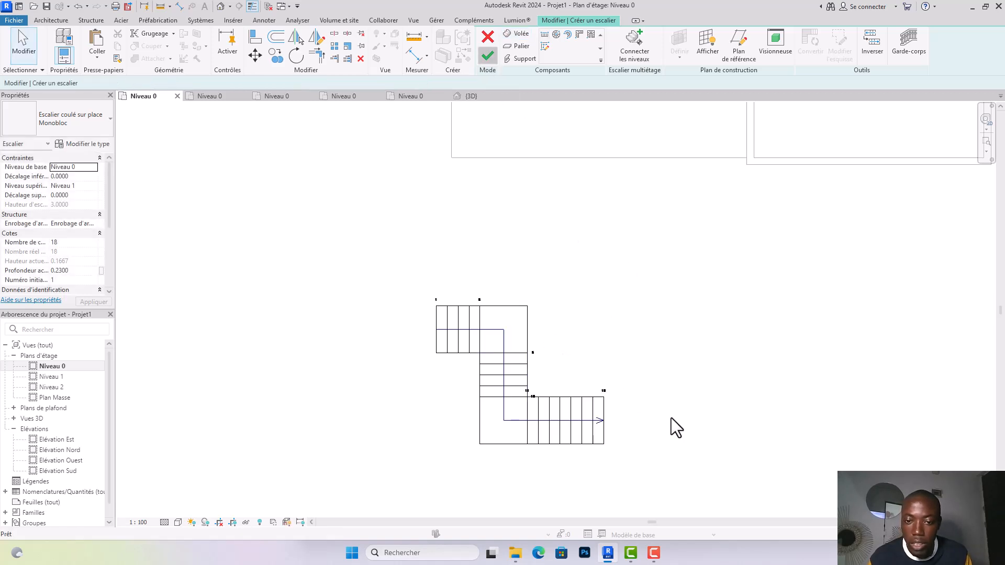
# Examine the three-flight stair, its landings and railings in 3D from several angles.
pyautogui.click(220, 6)
pyautogui.scroll(-3, 602, 321)
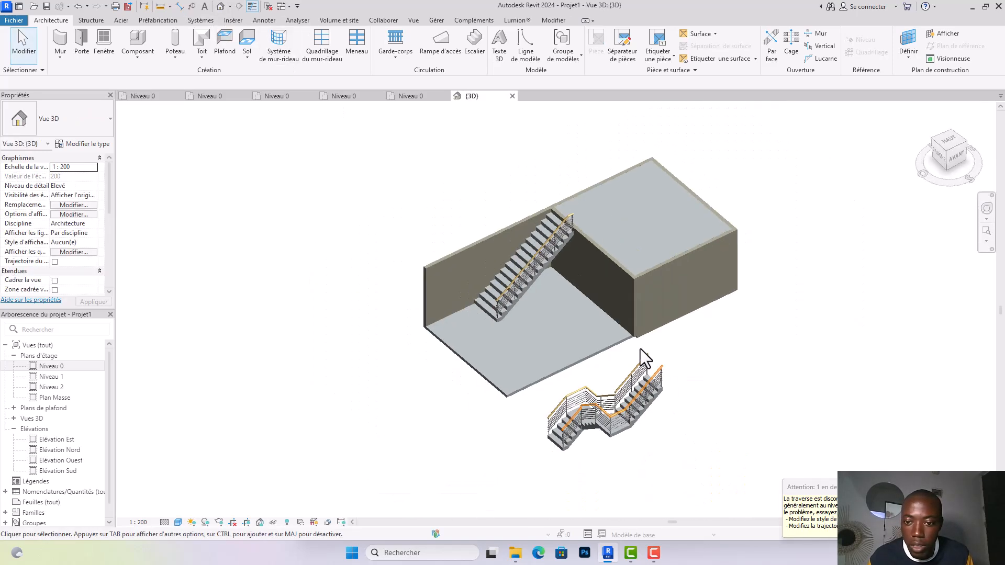
pyautogui.scroll(3, 574, 361)
pyautogui.scroll(-1, 513, 230)
pyautogui.keyDown('shift'); pyautogui.moveTo(530, 299); pyautogui.dragTo(426, 258, button='middle'); pyautogui.keyUp('shift')
pyautogui.scroll(-2, 557, 246)
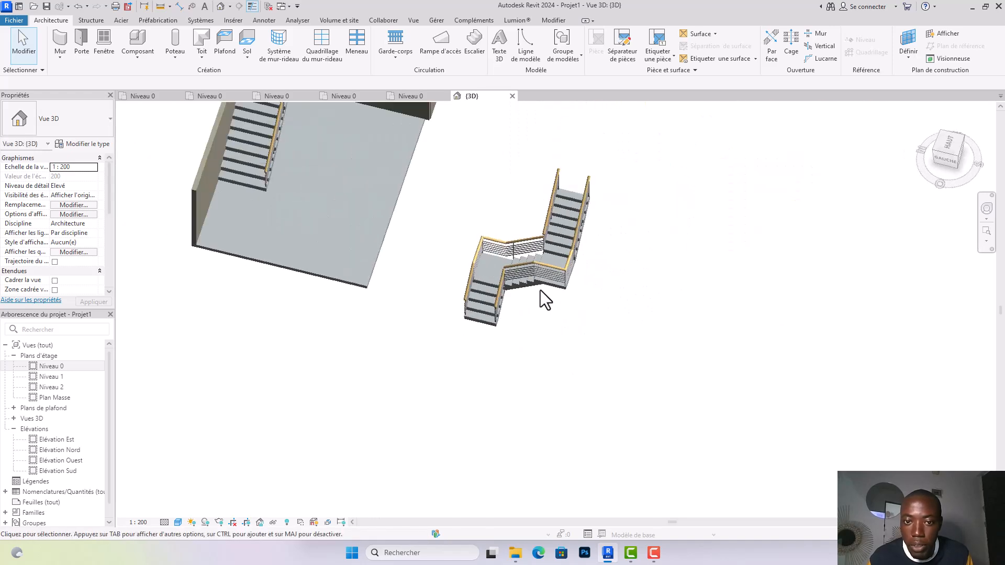
pyautogui.moveTo(573, 241)
pyautogui.keyDown('shift'); pyautogui.mouseDown(button='middle')
pyautogui.moveTo(569, 156)
pyautogui.moveTo(564, 234)
pyautogui.mouseUp(button='middle'); pyautogui.keyUp('shift')
pyautogui.scroll(4, 579, 217)
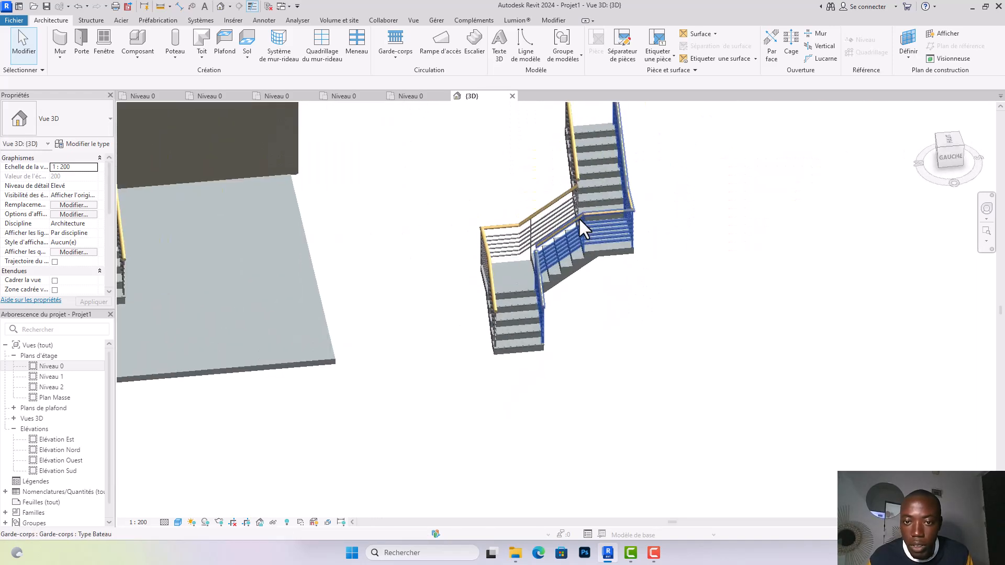
pyautogui.keyDown('shift'); pyautogui.moveTo(555, 352); pyautogui.dragTo(538, 175, button='middle'); pyautogui.keyUp('shift')
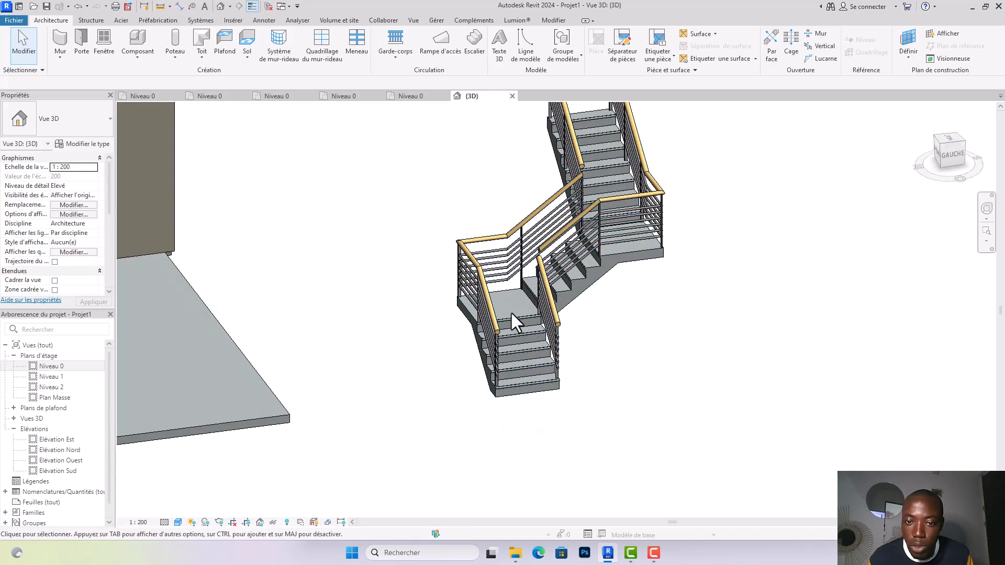
pyautogui.scroll(-3, 528, 303)
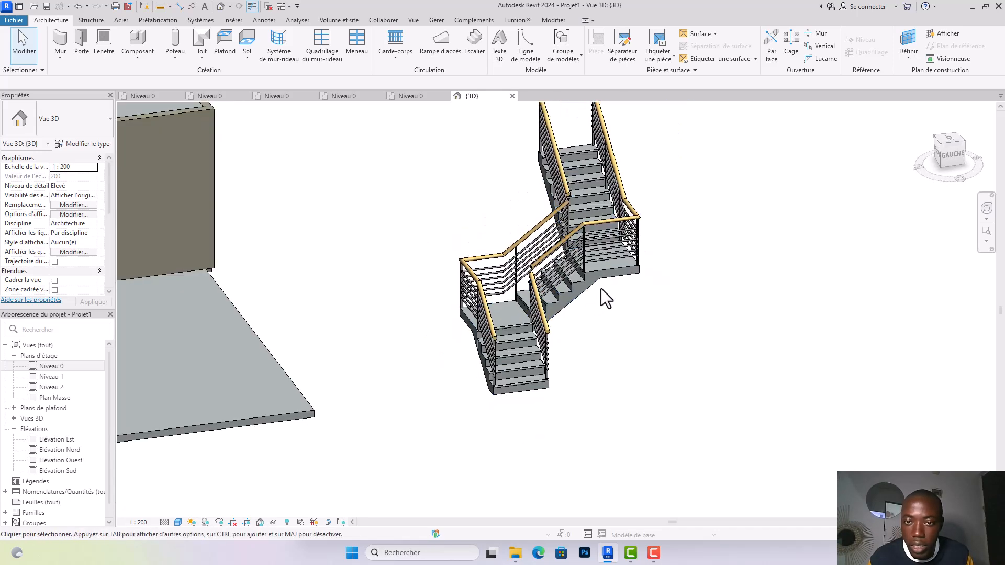
pyautogui.keyDown('shift'); pyautogui.moveTo(602, 287); pyautogui.dragTo(294, 256, button='middle'); pyautogui.keyUp('shift')
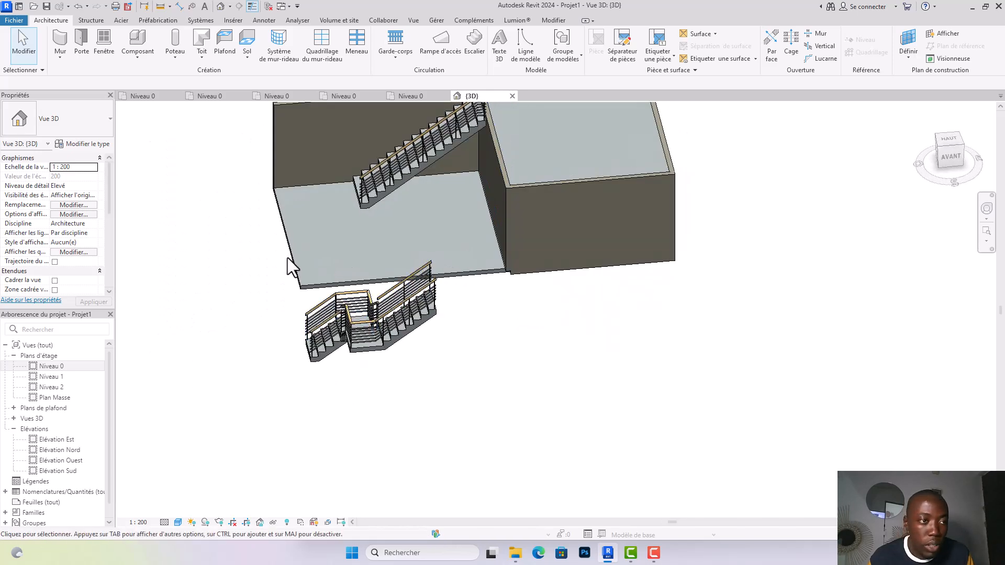
# Start another stair on the Niveau 0 plan beside the three-flight one, drawing a horizontal first flight about 1.15 m long with Volée: centre justification.
pyautogui.doubleClick(49, 366)
pyautogui.moveTo(717, 341); pyautogui.dragTo(622, 229, button='middle')
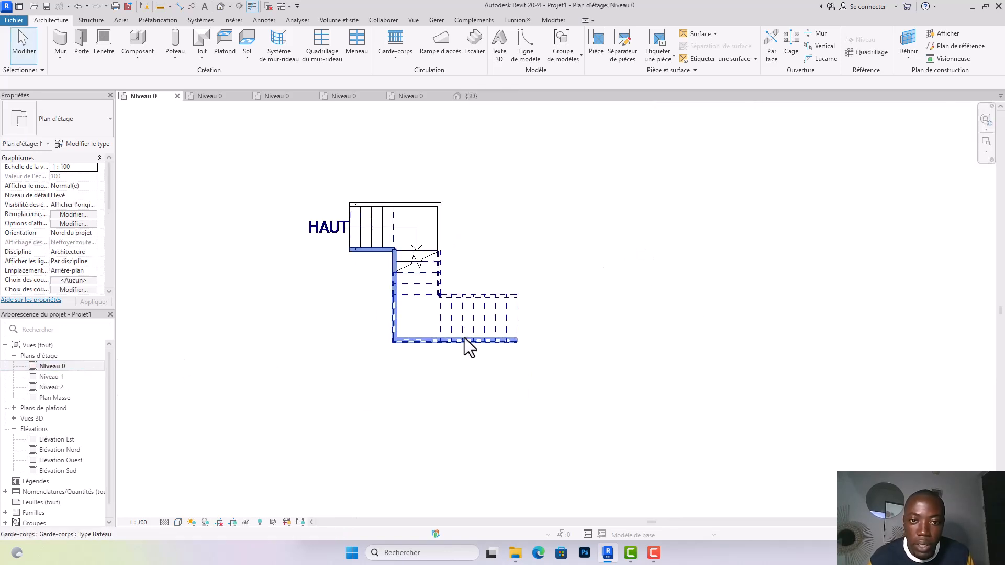
pyautogui.click(441, 313)
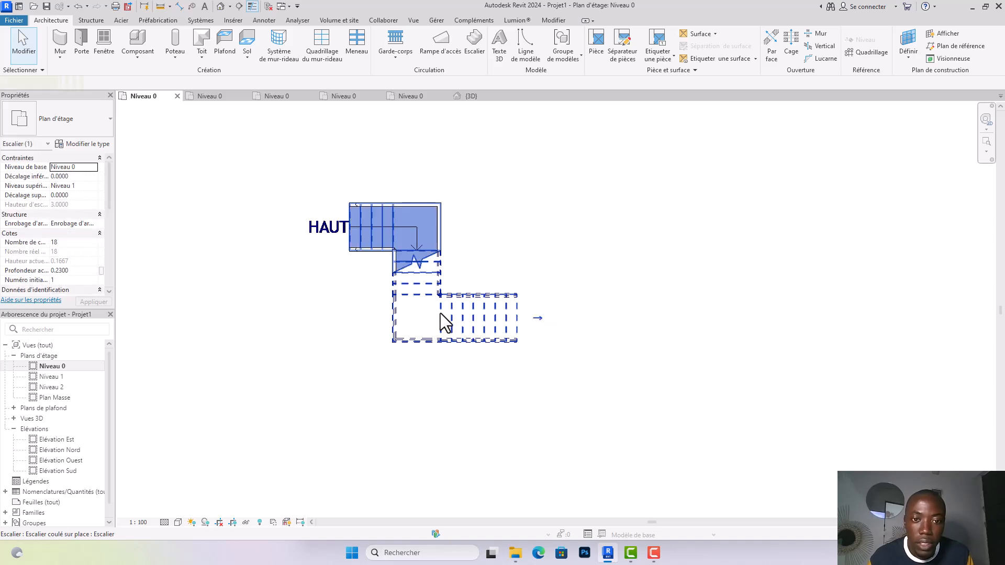
pyautogui.click(300, 133)
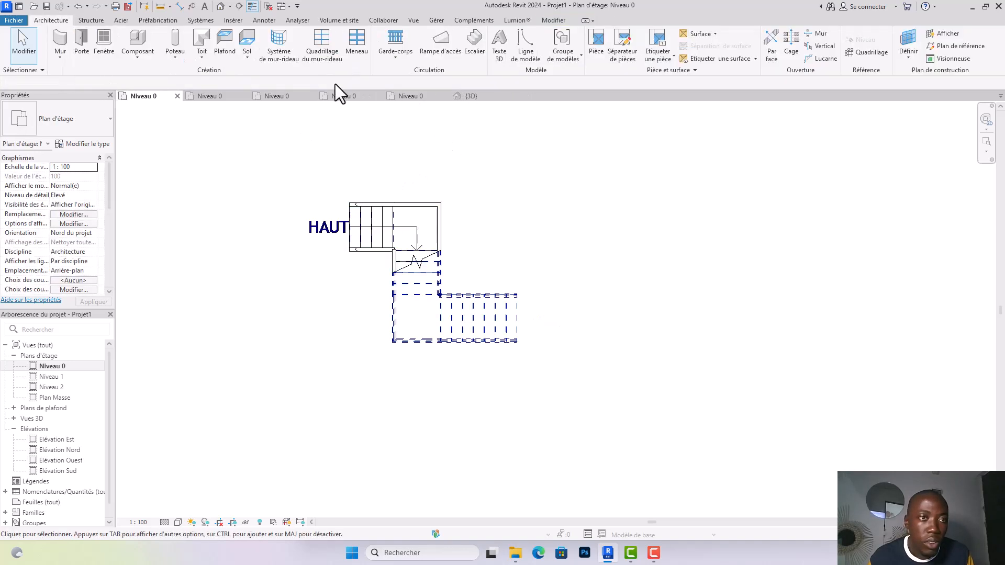
pyautogui.click(473, 42)
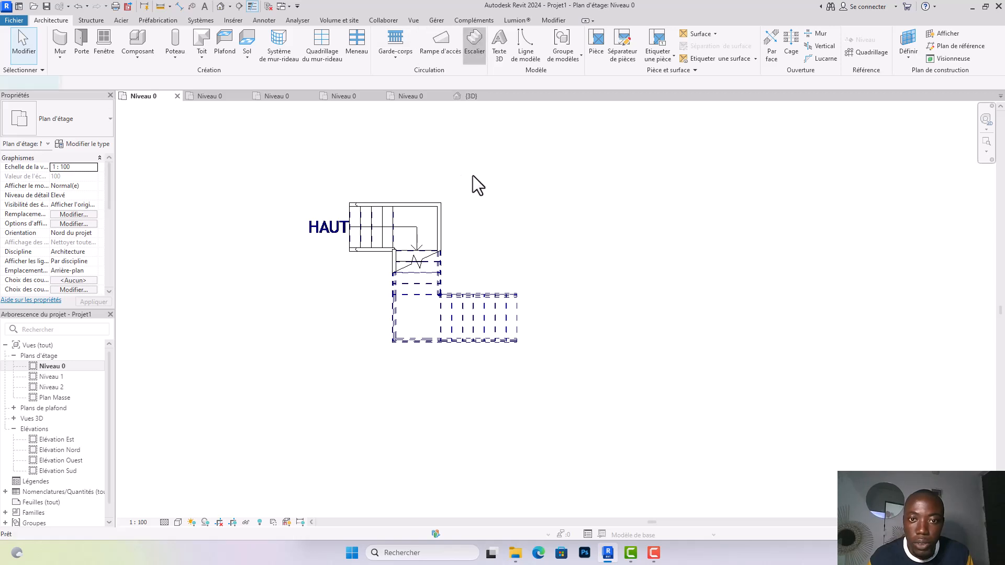
pyautogui.scroll(-2, 473, 174)
pyautogui.moveTo(567, 193); pyautogui.dragTo(437, 205, button='middle')
pyautogui.scroll(2, 437, 205)
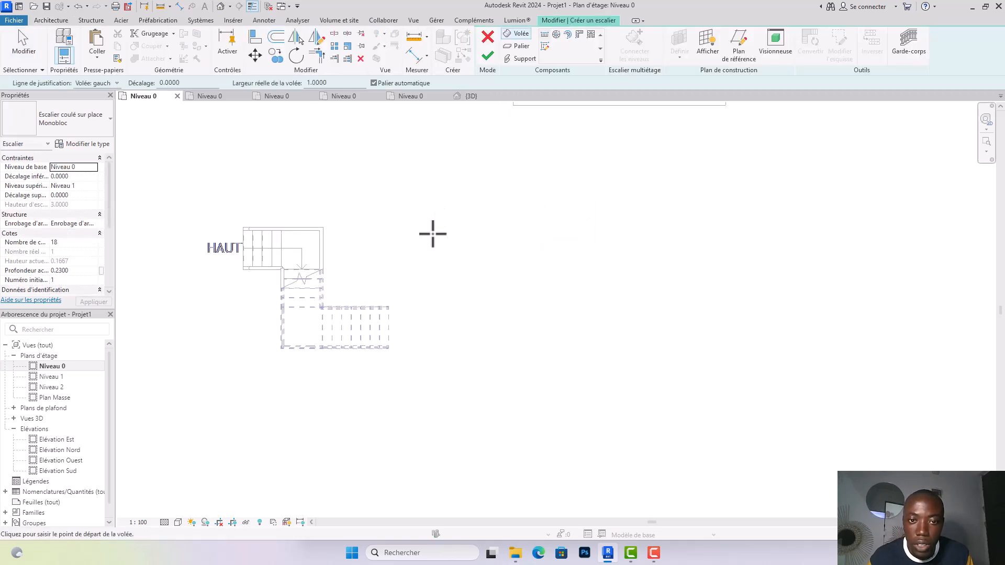
pyautogui.click(460, 230)
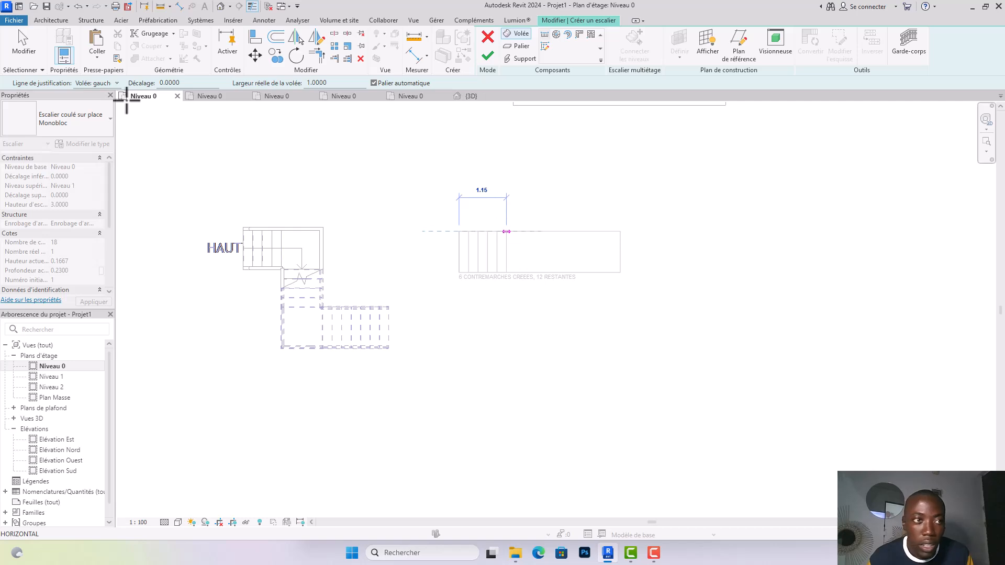
pyautogui.click(93, 83)
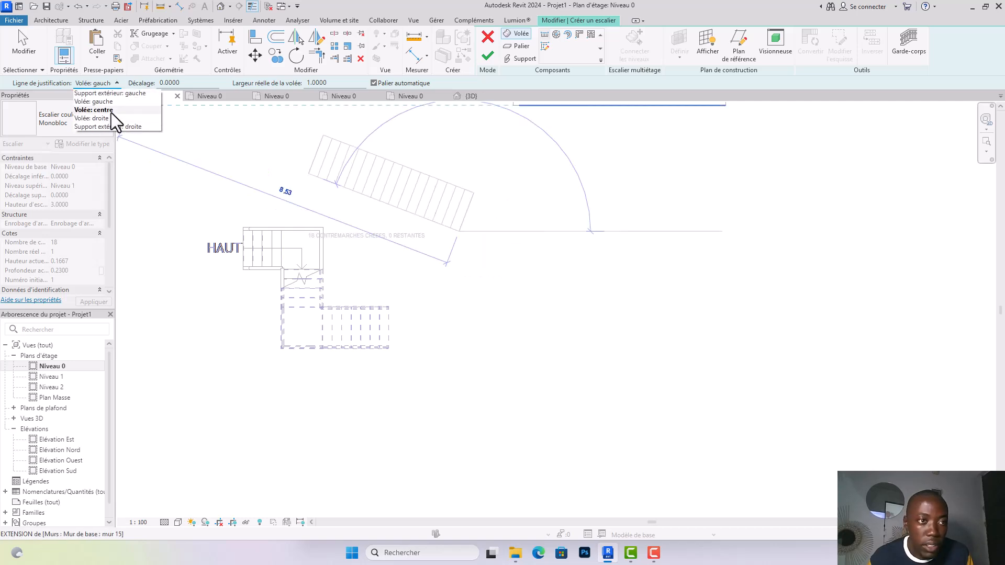
pyautogui.click(111, 112)
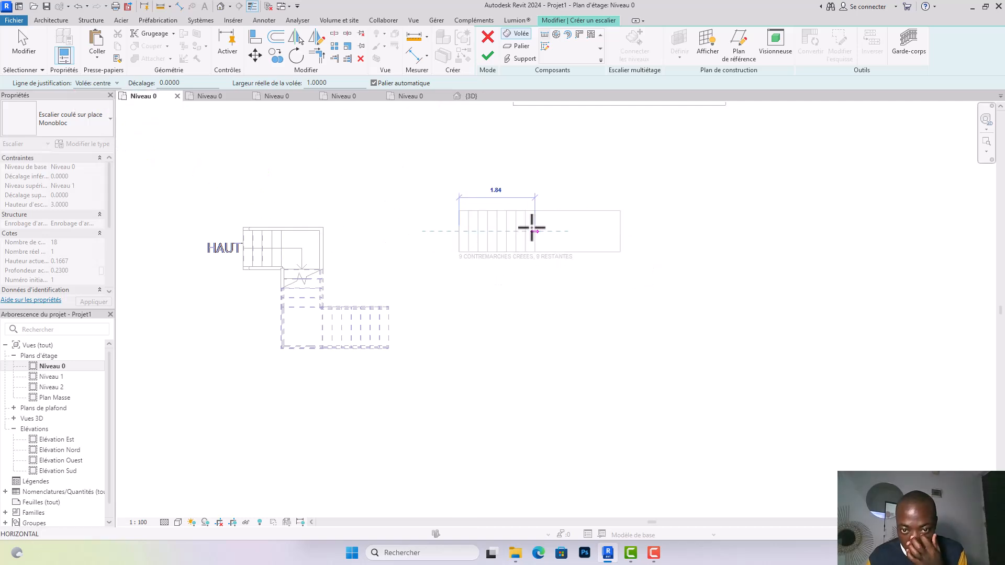
pyautogui.click(505, 232)
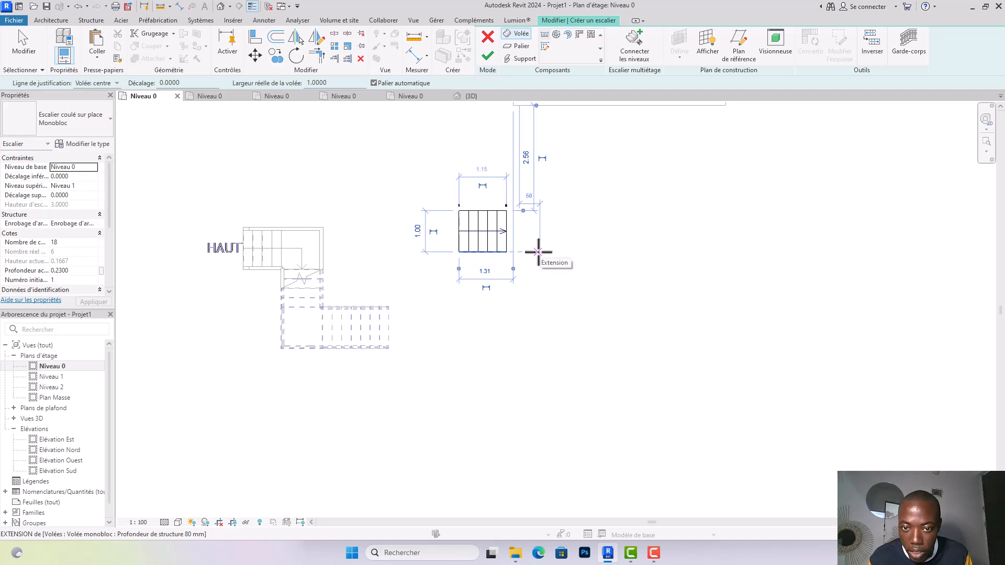
# Draw a centre-justified second flight about 0.92 m long, running perpendicular to the first and starting about 0.50 m beyond the wall's extension line.
pyautogui.click(538, 251)
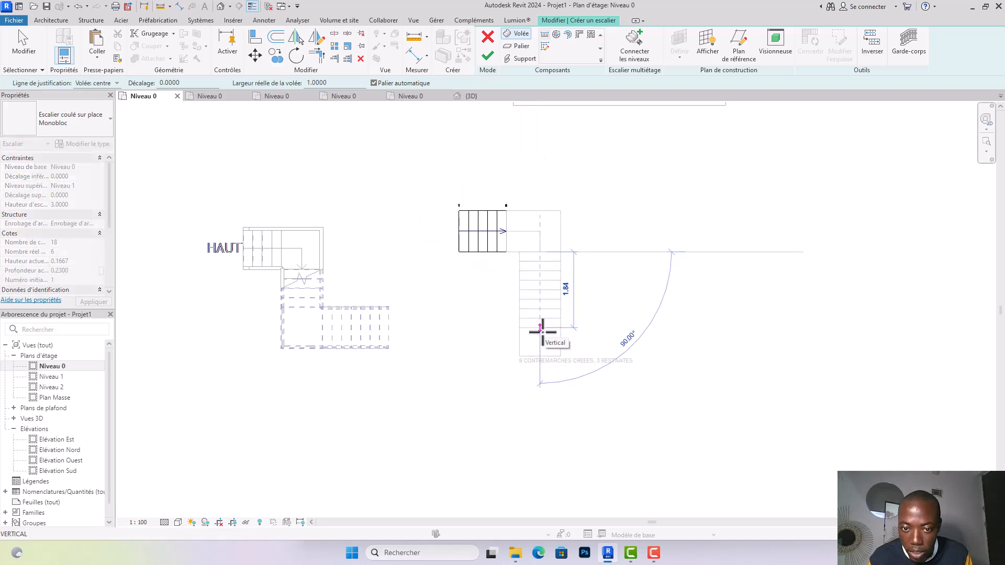
pyautogui.click(541, 290)
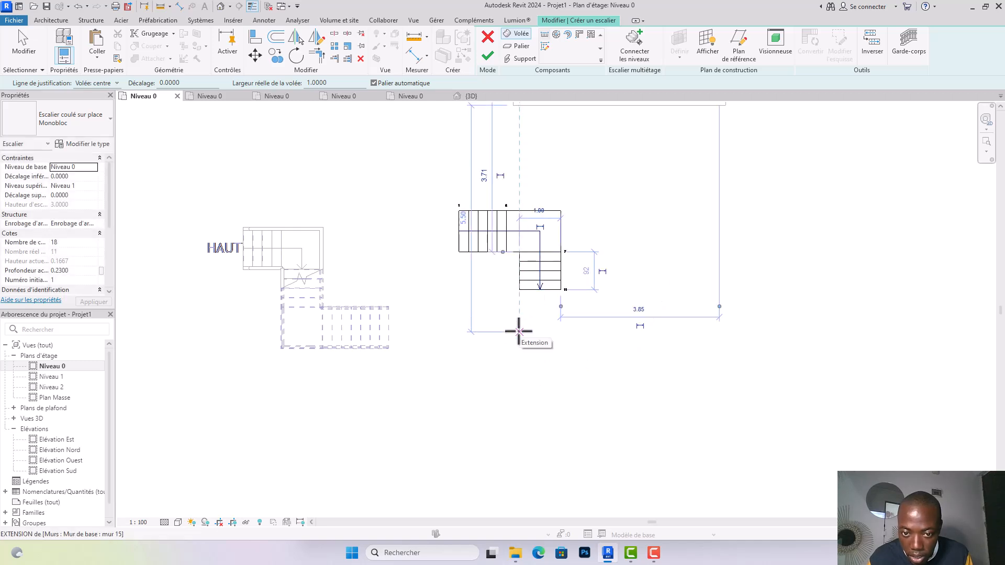
# Add a horizontal centre-justified third flight with the remaining 7 risers, starting on the wall's extension line and running back toward the first flight's side.
pyautogui.click(520, 364)
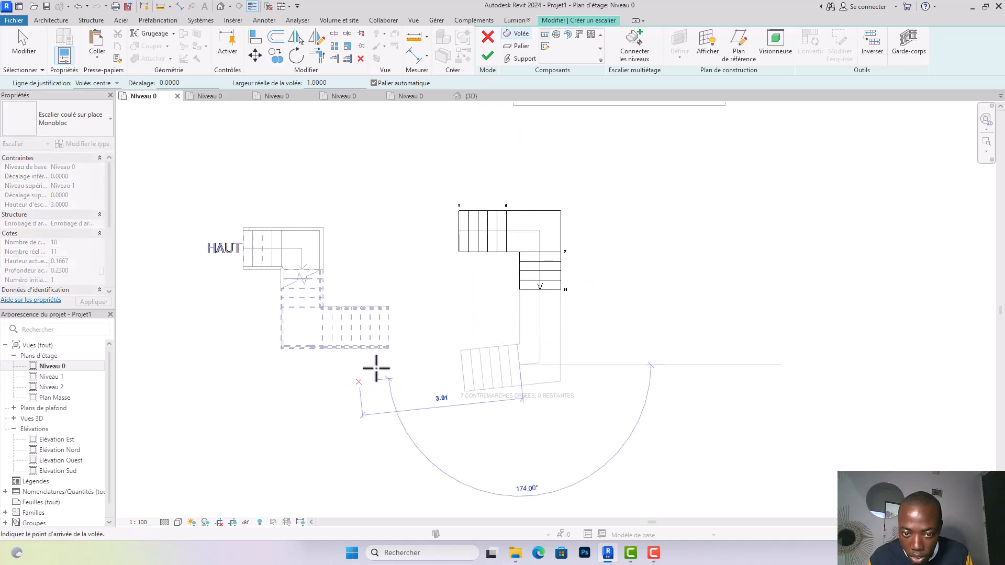
pyautogui.click(441, 362)
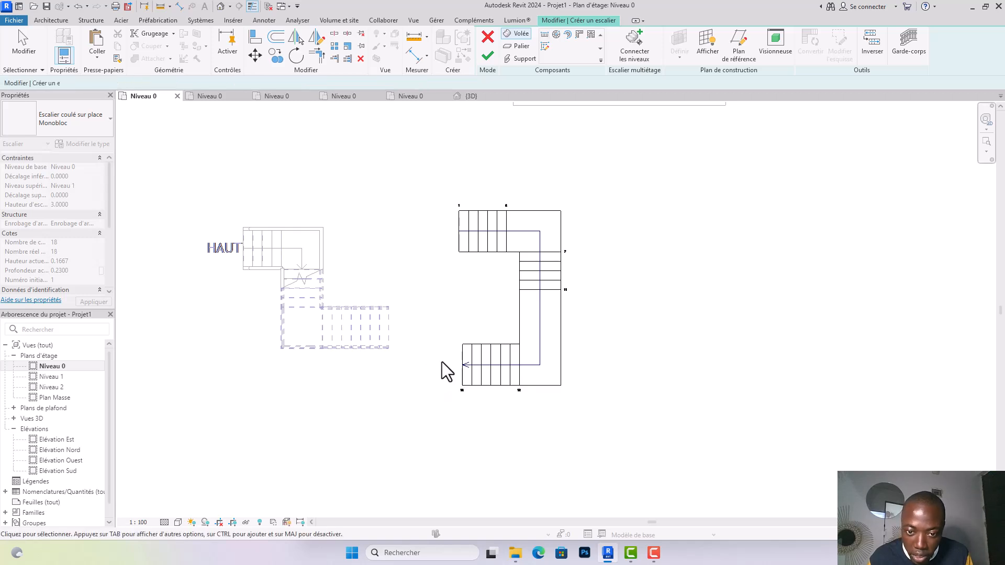
pyautogui.press('Escape')
# Examine the start and end riser numbers of all three flights and the landings between them in plan.
pyautogui.scroll(1, 581, 232)
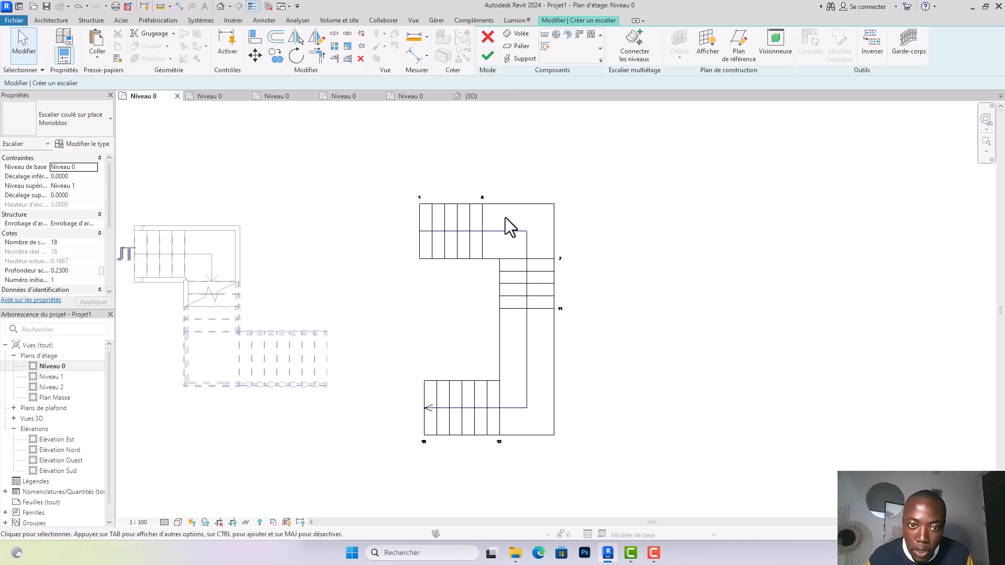
pyautogui.scroll(3, 416, 200)
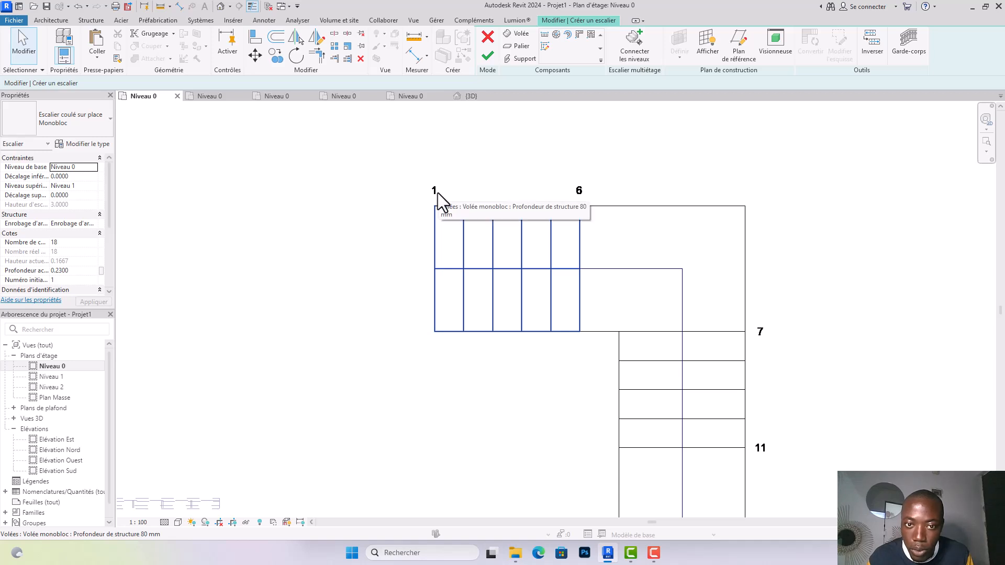
pyautogui.scroll(-1, 438, 195)
pyautogui.scroll(1, 557, 201)
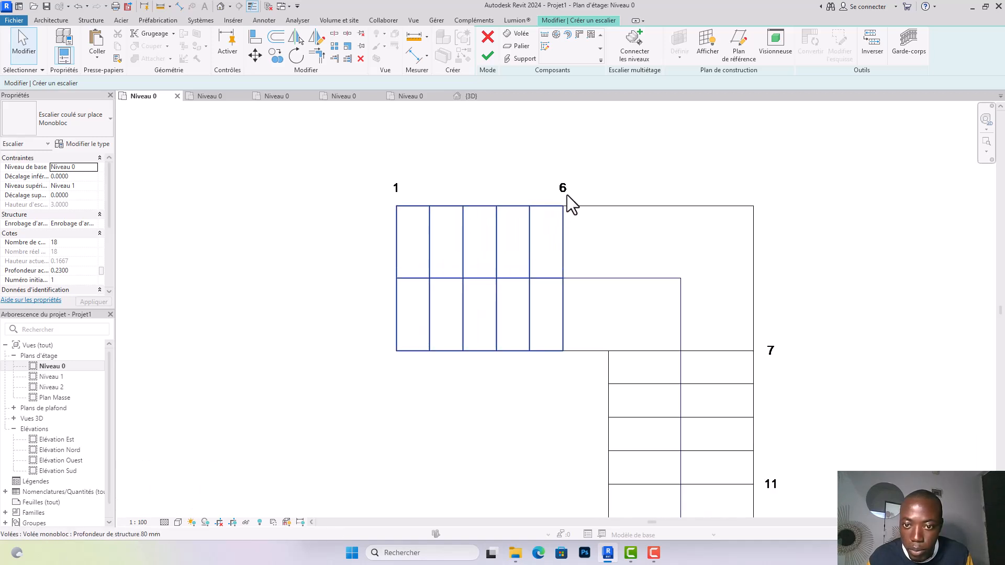
pyautogui.moveTo(567, 195); pyautogui.dragTo(549, 162, button='middle')
pyautogui.scroll(-1, 549, 162)
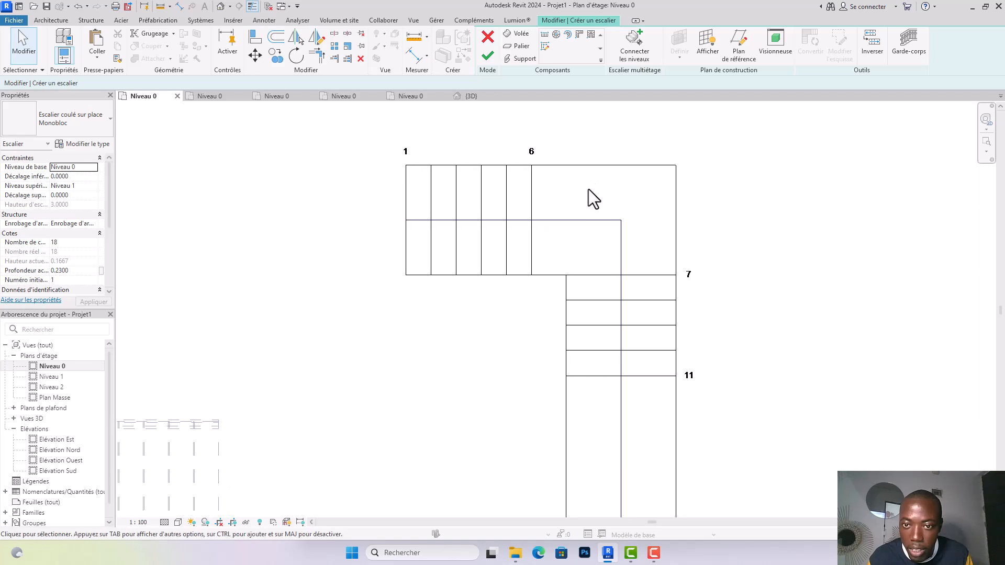
pyautogui.moveTo(596, 220); pyautogui.dragTo(577, 140, button='middle')
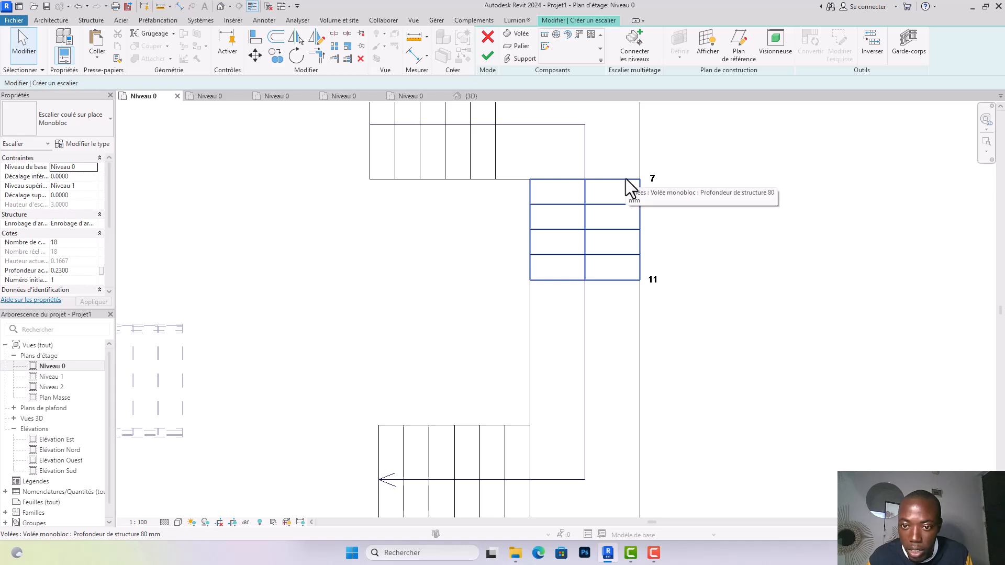
pyautogui.moveTo(676, 306); pyautogui.dragTo(710, 176, button='middle')
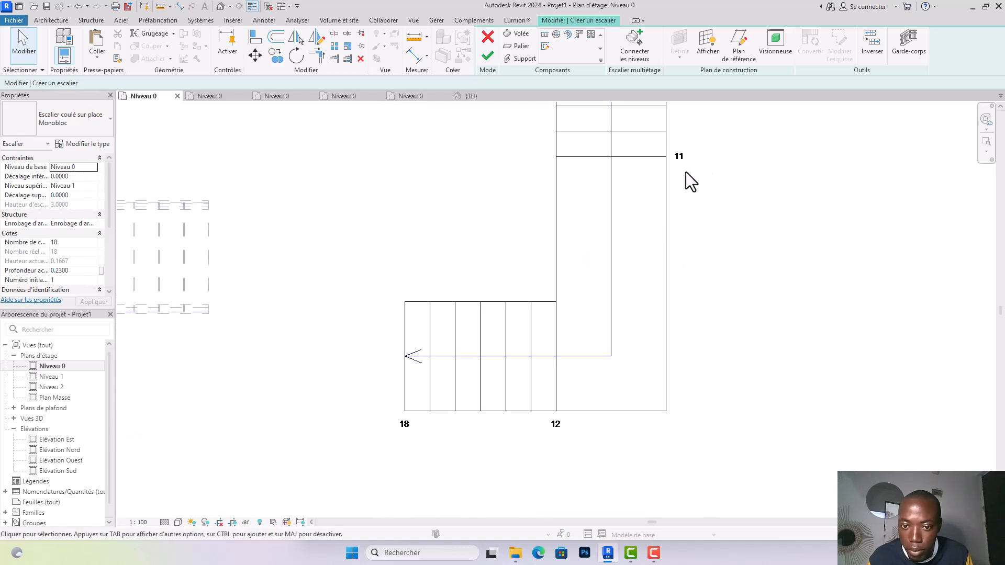
pyautogui.moveTo(548, 436); pyautogui.dragTo(631, 322, button='middle')
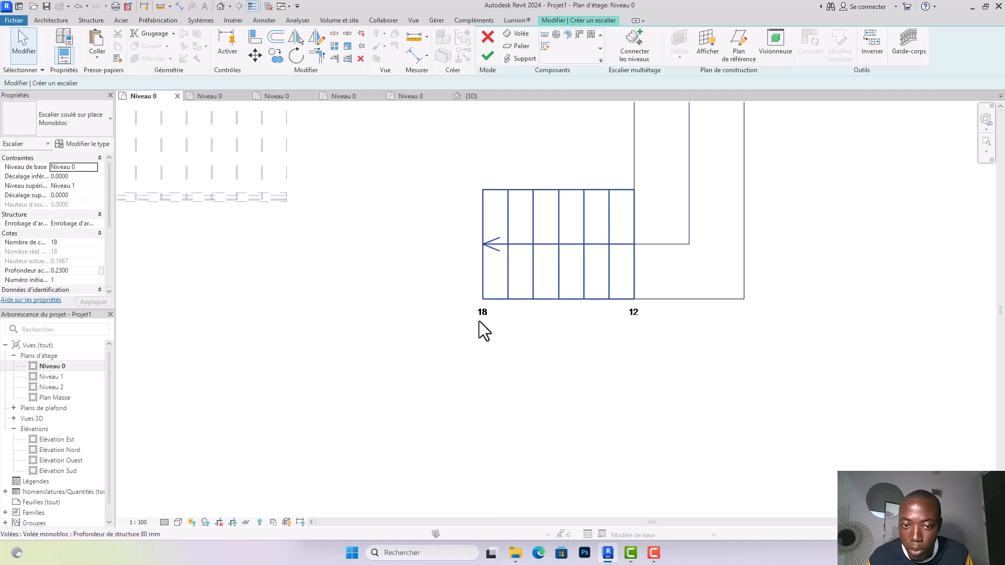
pyautogui.moveTo(480, 310); pyautogui.dragTo(512, 390, button='middle')
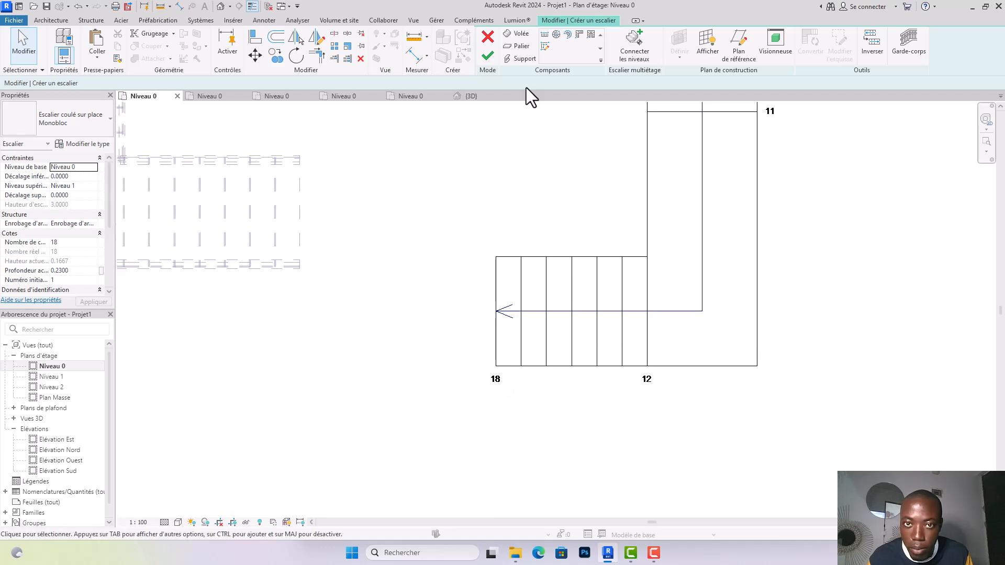
# Finish the centre-justified three-flight stair and open the 3D view.
pyautogui.click(481, 58)
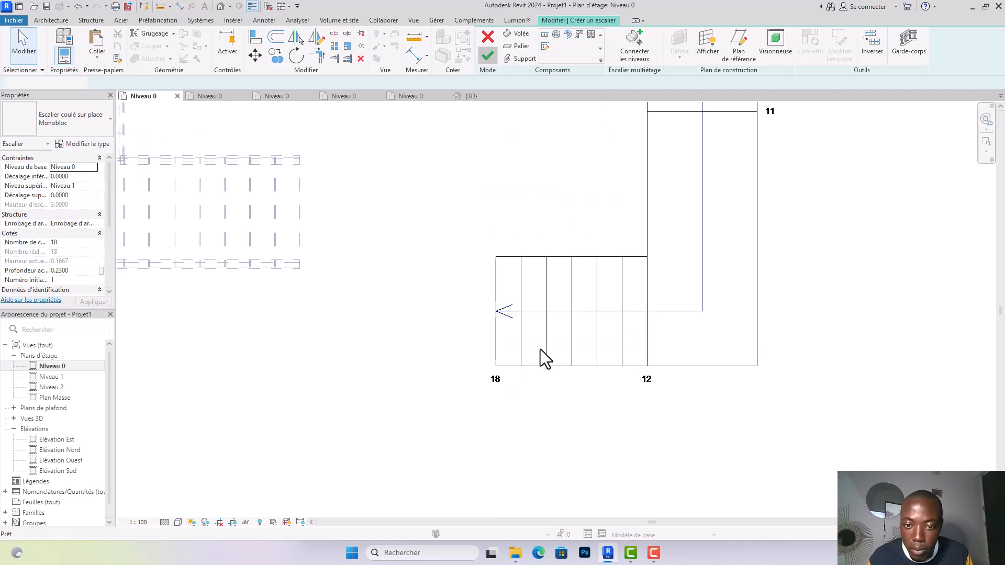
pyautogui.scroll(-3, 540, 349)
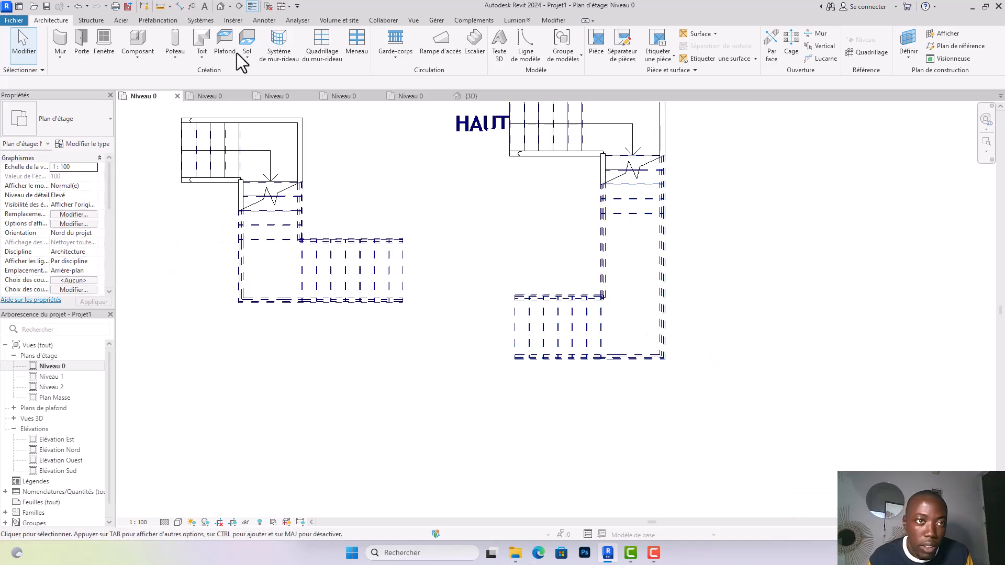
pyautogui.click(221, 5)
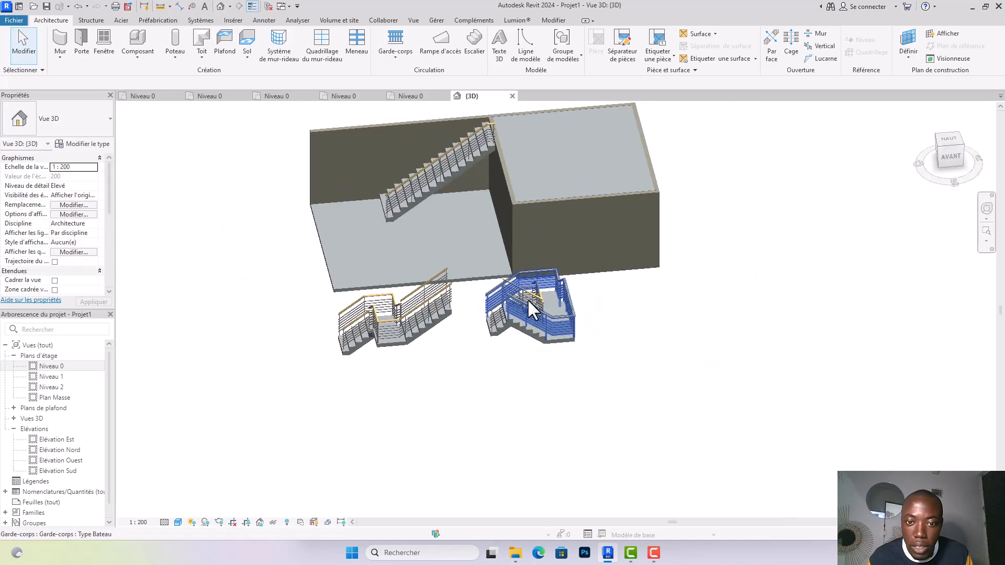
# Examine the new U-shaped stair, its landings and railings in 3D from several angles, alongside the other stairs.
pyautogui.keyDown('shift'); pyautogui.moveTo(550, 352); pyautogui.dragTo(606, 281, button='middle'); pyautogui.keyUp('shift')
pyautogui.scroll(5, 606, 280)
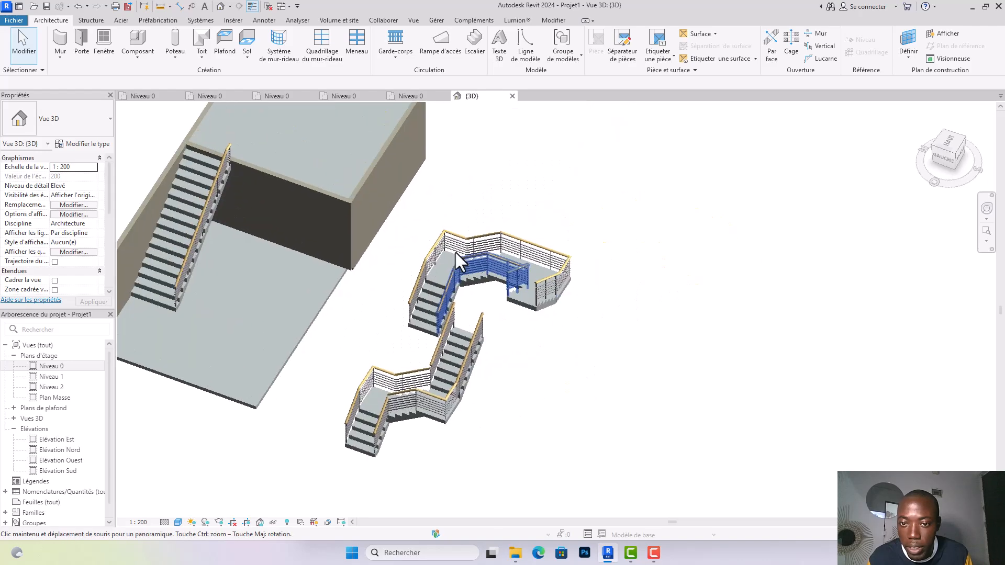
pyautogui.keyDown('shift'); pyautogui.moveTo(454, 250); pyautogui.dragTo(428, 225, button='middle'); pyautogui.keyUp('shift')
pyautogui.scroll(3, 482, 285)
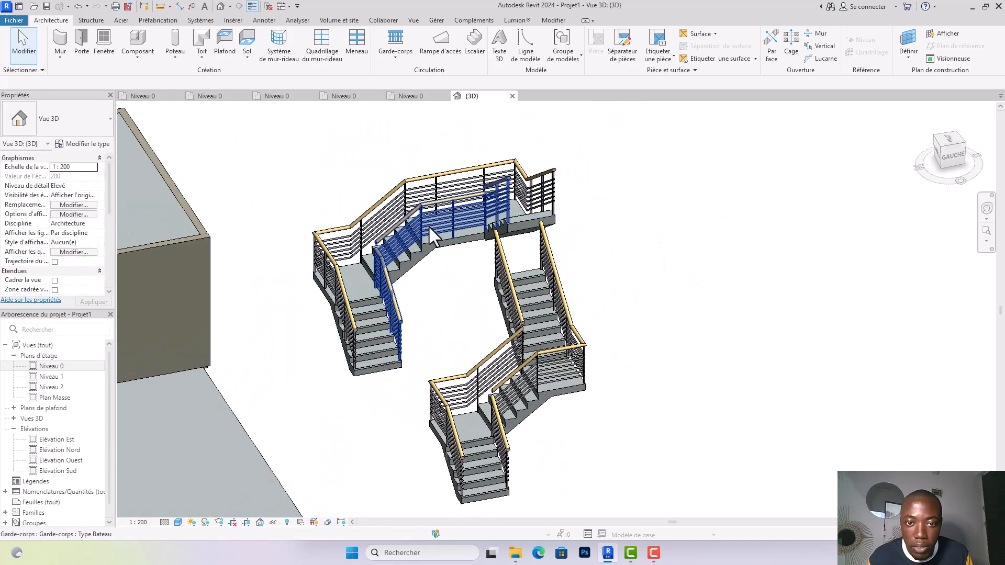
pyautogui.scroll(-3, 428, 225)
pyautogui.keyDown('shift'); pyautogui.moveTo(328, 182); pyautogui.dragTo(385, 261, button='middle'); pyautogui.keyUp('shift')
pyautogui.moveTo(354, 163); pyautogui.dragTo(460, 252, button='middle')
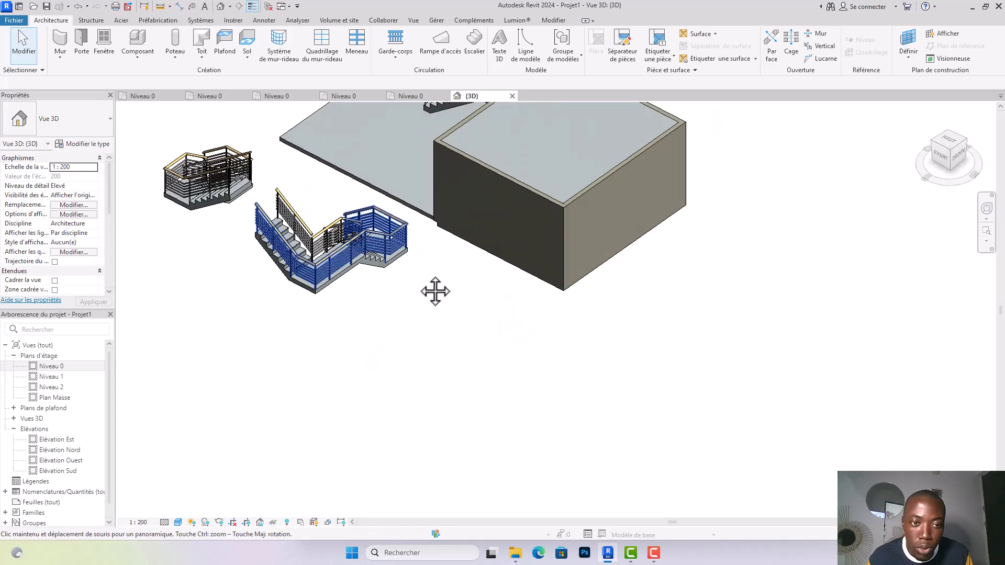
pyautogui.moveTo(435, 292); pyautogui.dragTo(535, 372, button='middle')
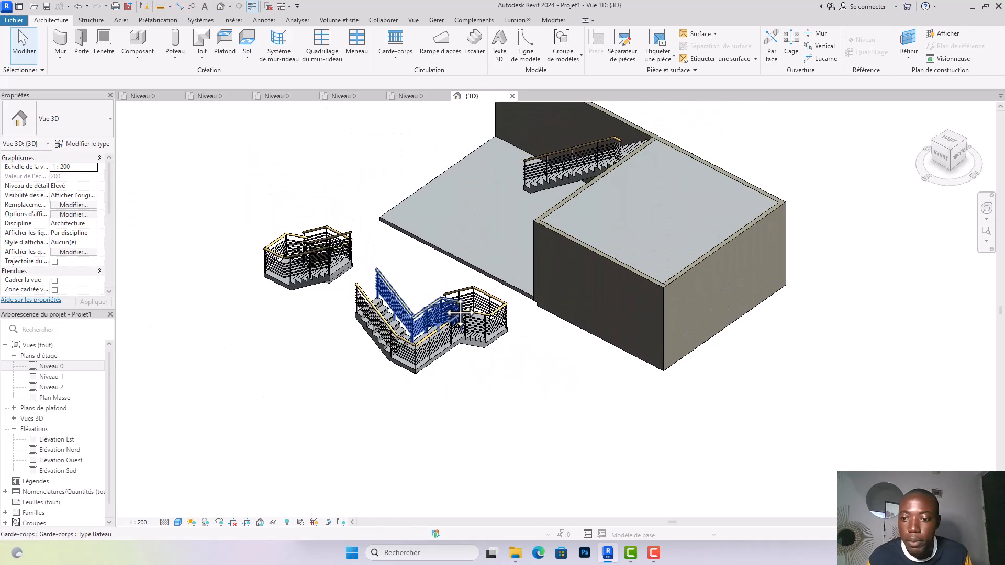
pyautogui.keyDown('shift'); pyautogui.moveTo(460, 313); pyautogui.dragTo(546, 346, button='middle'); pyautogui.keyUp('shift')
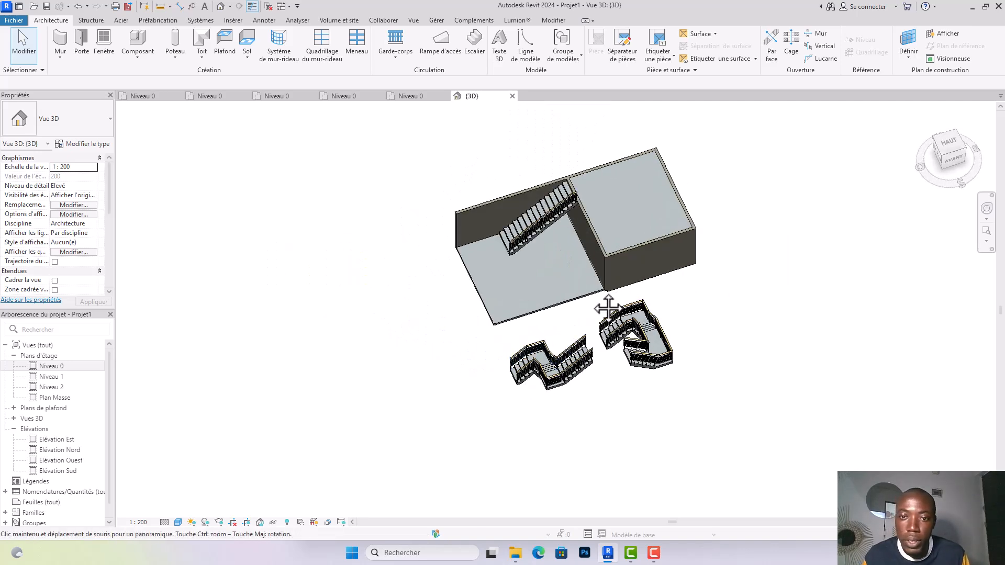
pyautogui.keyDown('shift'); pyautogui.moveTo(601, 301); pyautogui.dragTo(576, 257, button='middle'); pyautogui.keyUp('shift')
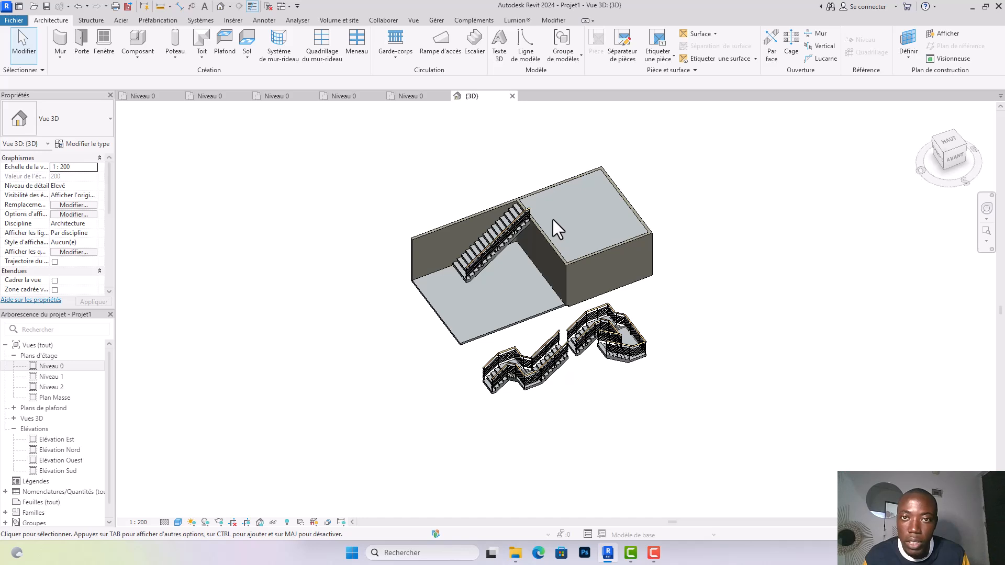